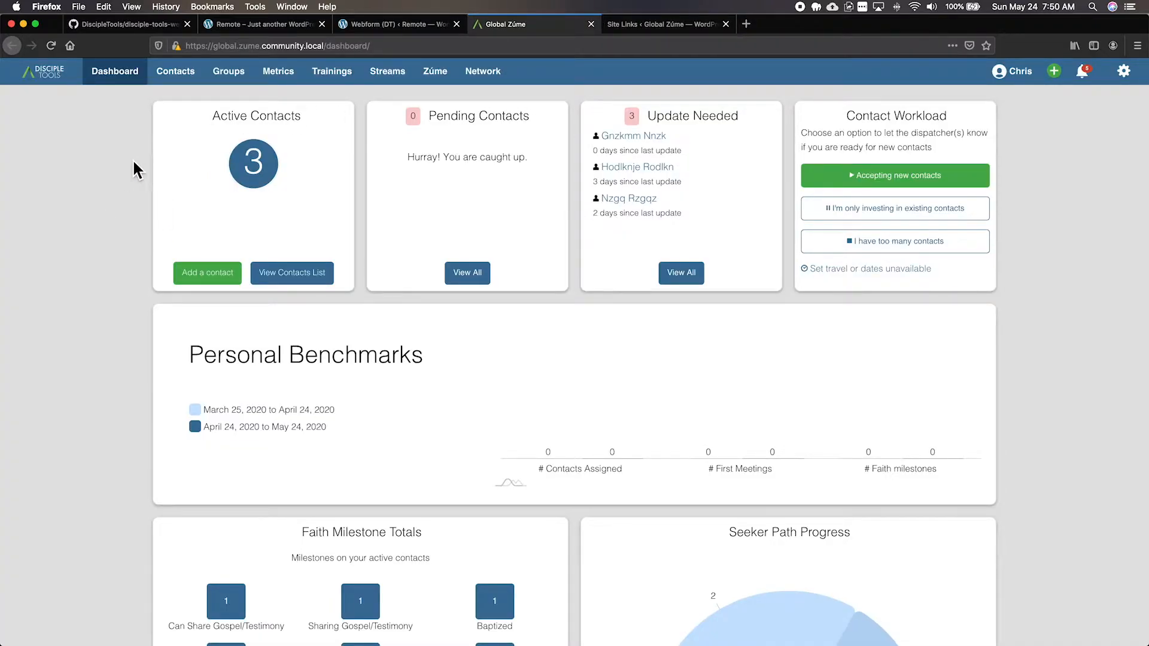
# - Filter the contacts list by creation date, using May 24, 2020 as the range start
pyautogui.click(187, 78)
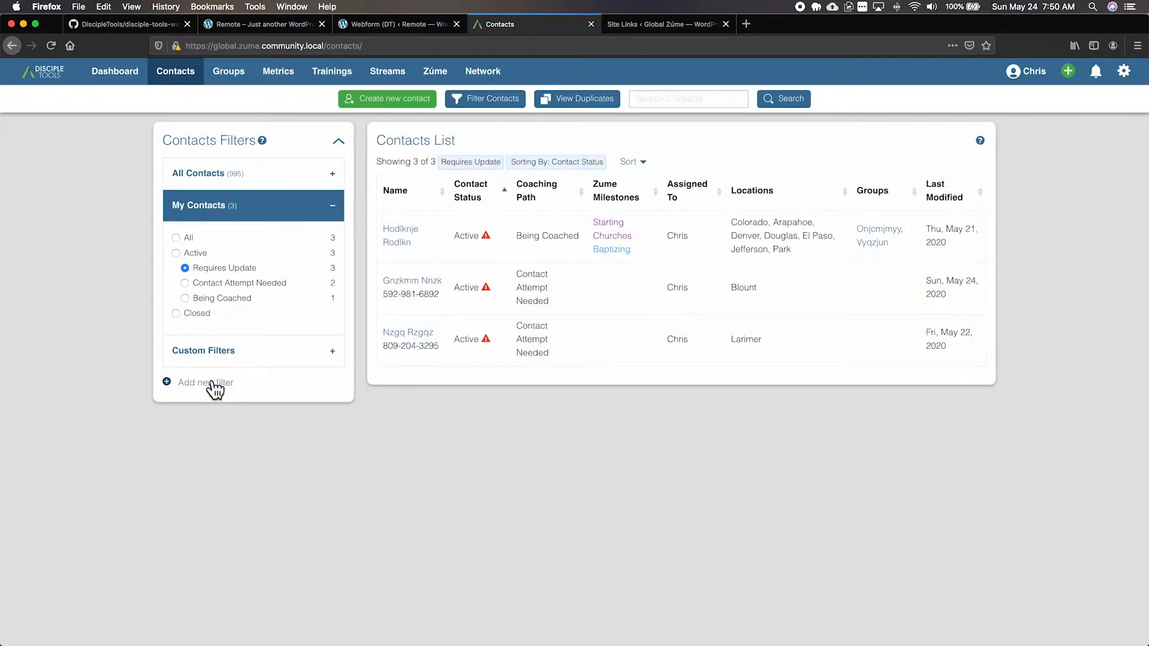
pyautogui.click(212, 383)
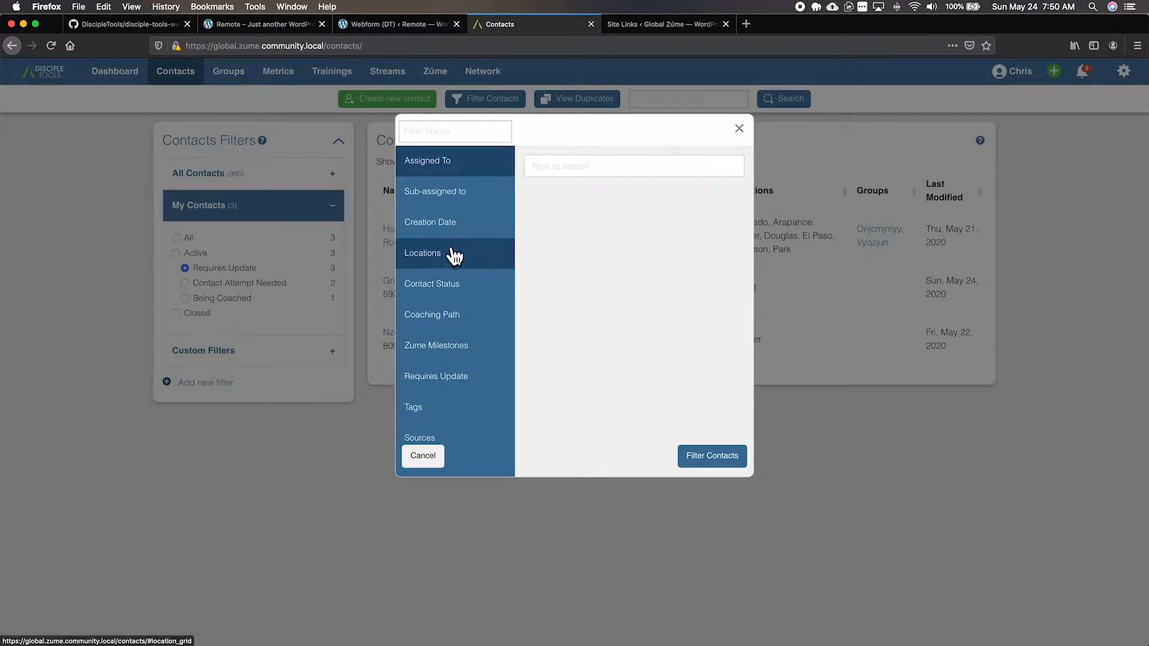
pyautogui.click(458, 226)
pyautogui.click(557, 180)
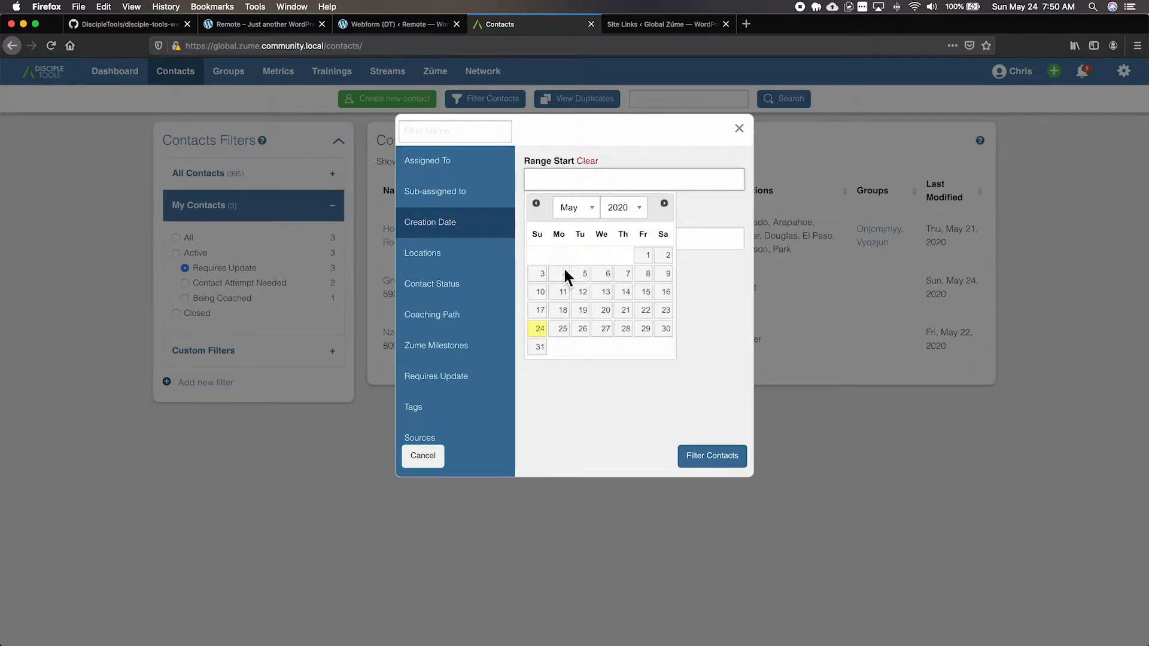
pyautogui.click(539, 326)
pyautogui.click(709, 457)
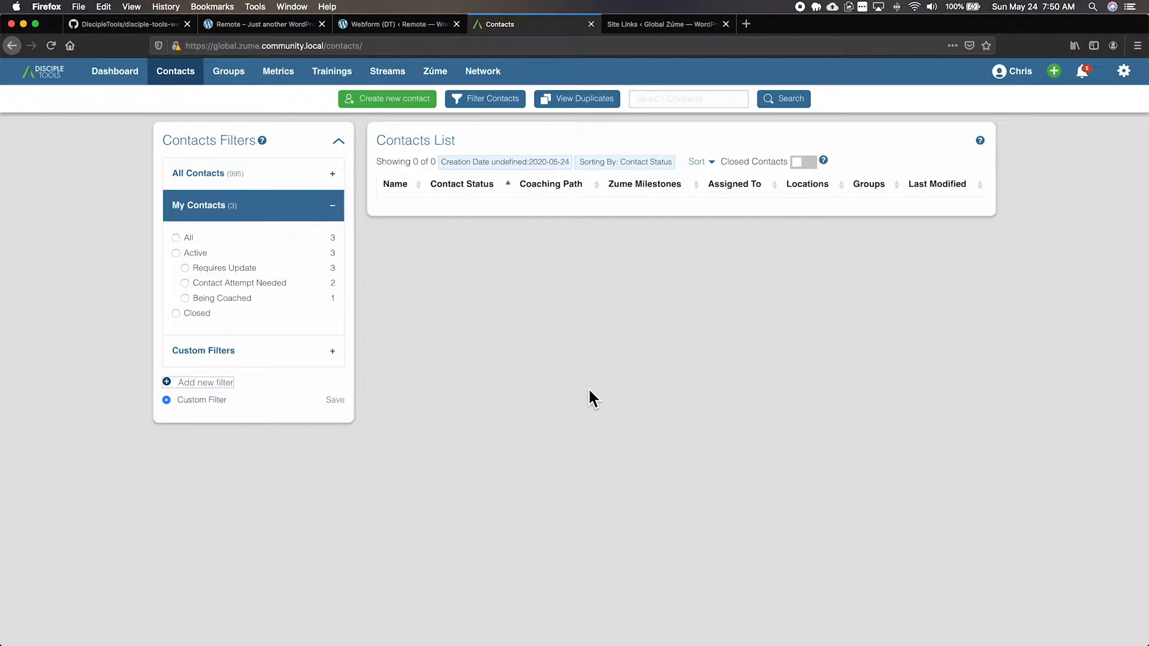
# - Examine the Global Zúme site's Site Links page and contacts list, and the remote site's webform plugin page with its site link notice
pyautogui.click(659, 25)
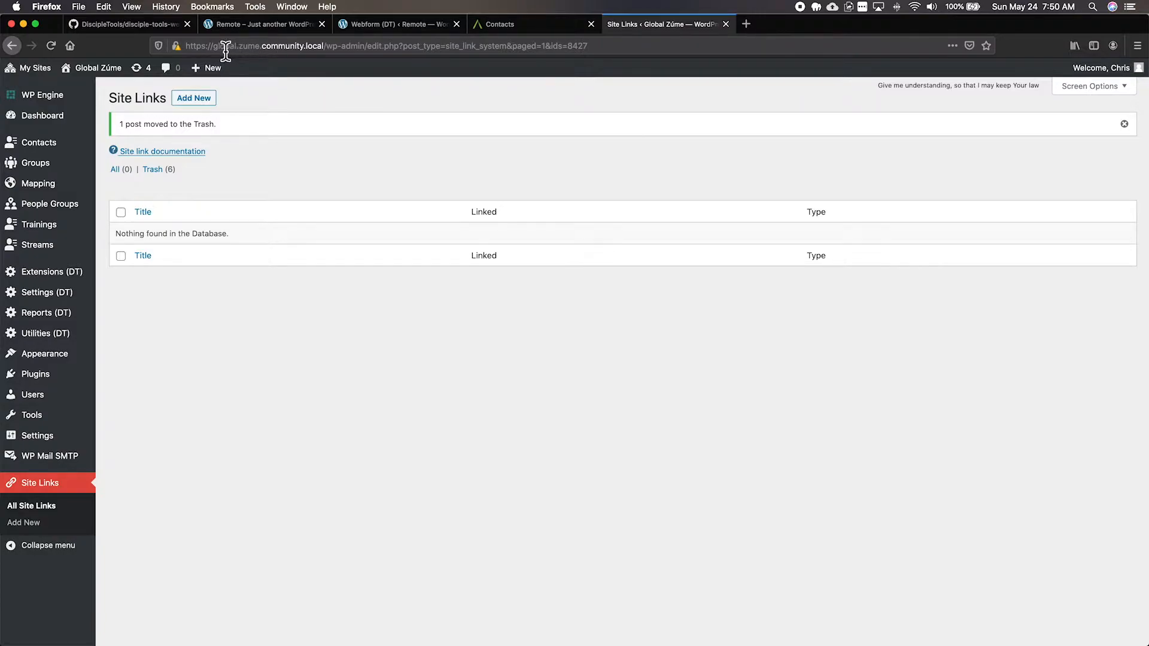
pyautogui.click(522, 26)
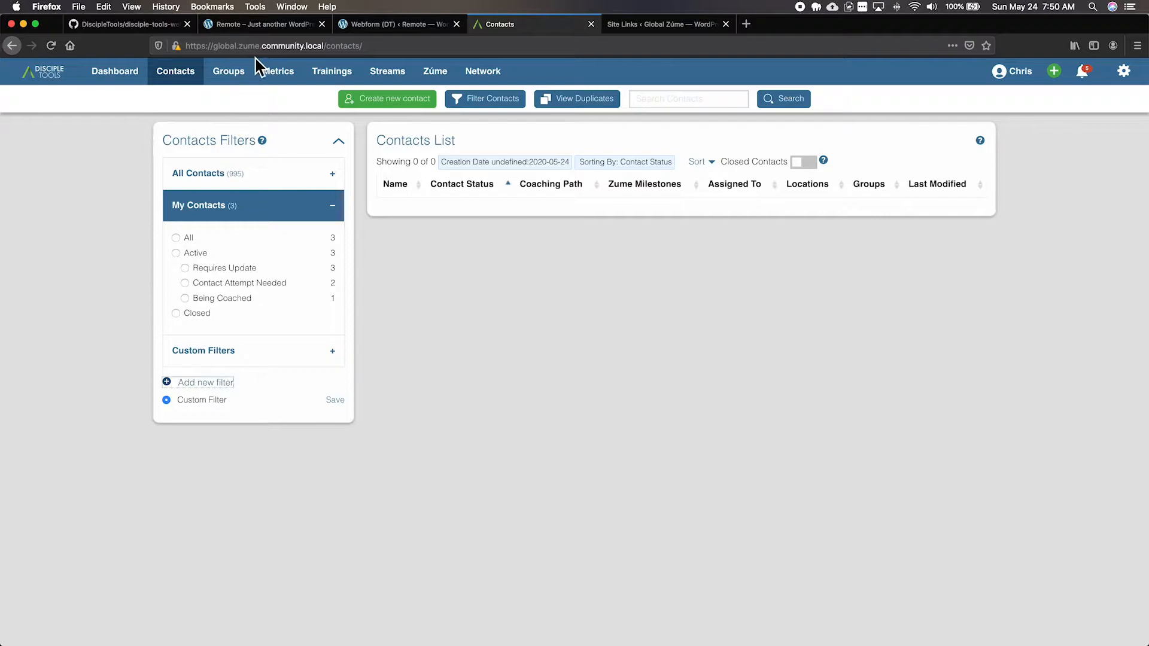
pyautogui.click(379, 27)
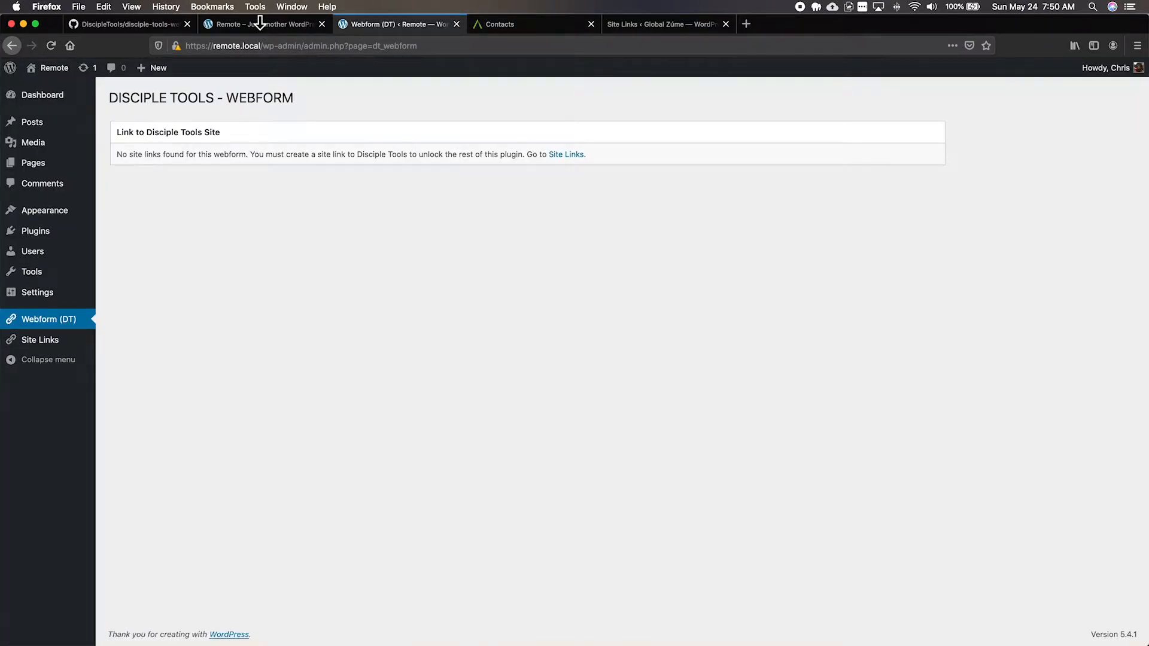
pyautogui.click(261, 28)
pyautogui.click(385, 28)
pyautogui.click(261, 27)
pyautogui.click(383, 28)
pyautogui.moveTo(117, 131); pyautogui.dragTo(230, 133)
pyautogui.click(175, 163)
# - Start a new site link on the remote site and title it "Remote to DT Webform Link"
pyautogui.click(568, 155)
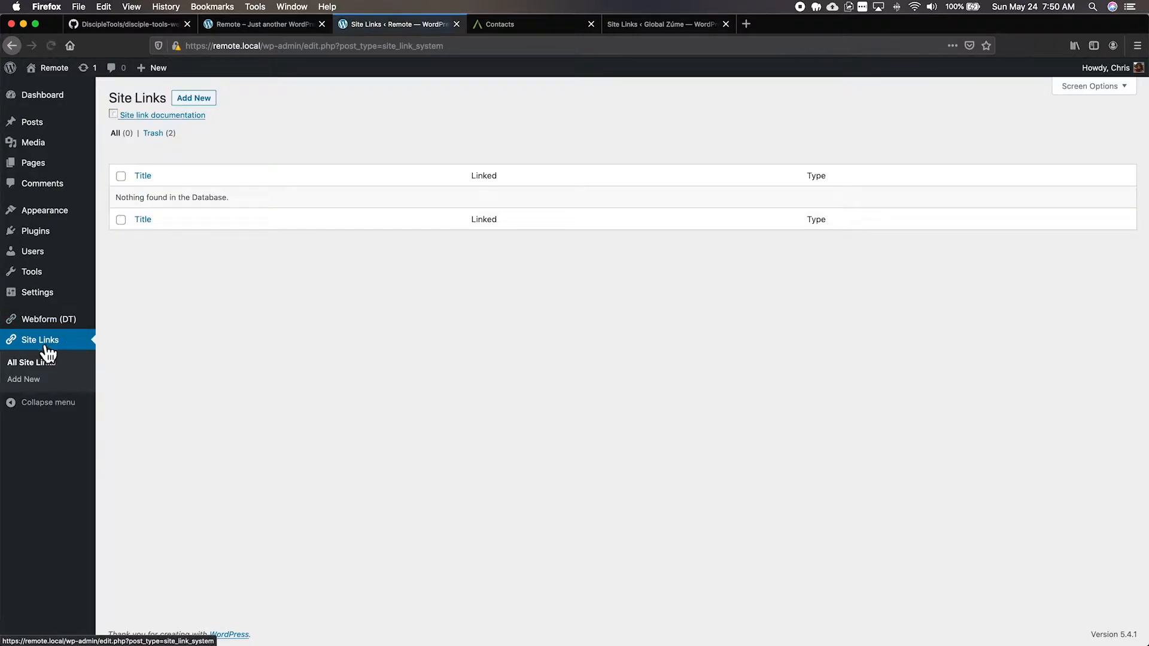
pyautogui.click(199, 99)
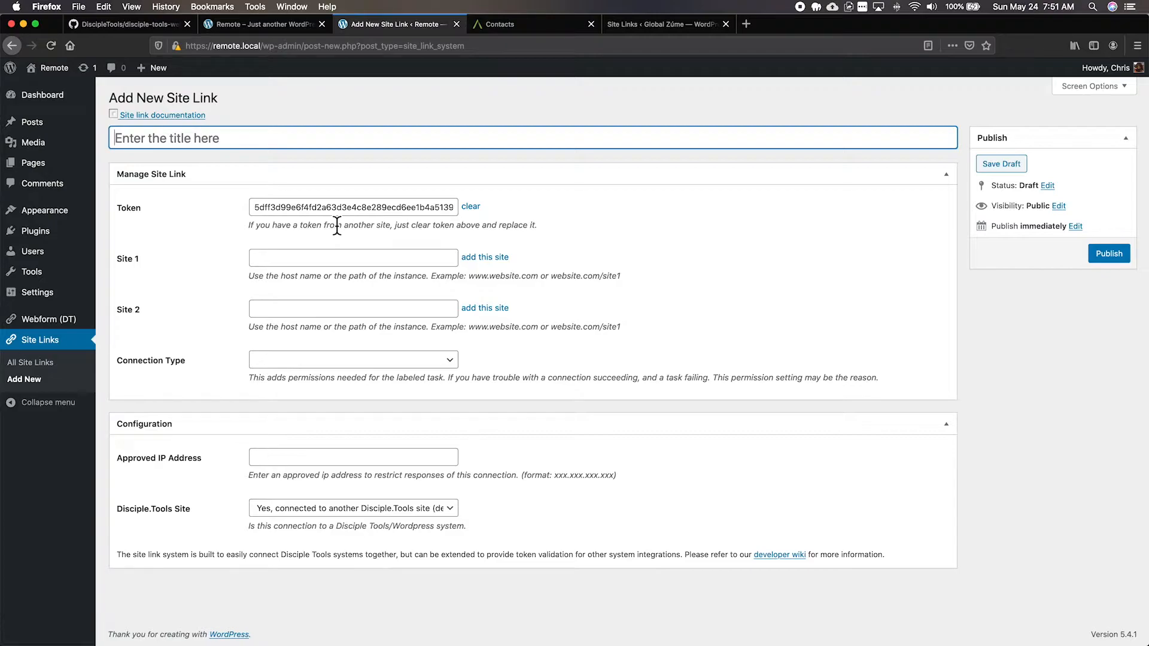
pyautogui.write('Remote to ')
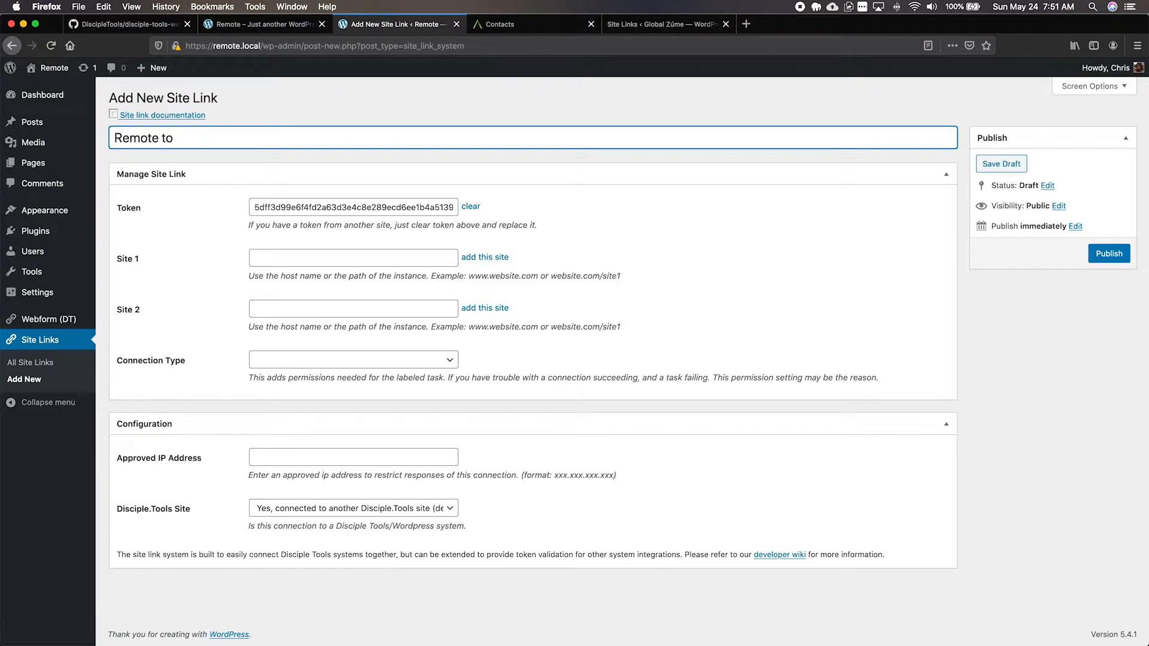
pyautogui.write('DT Webform Link')
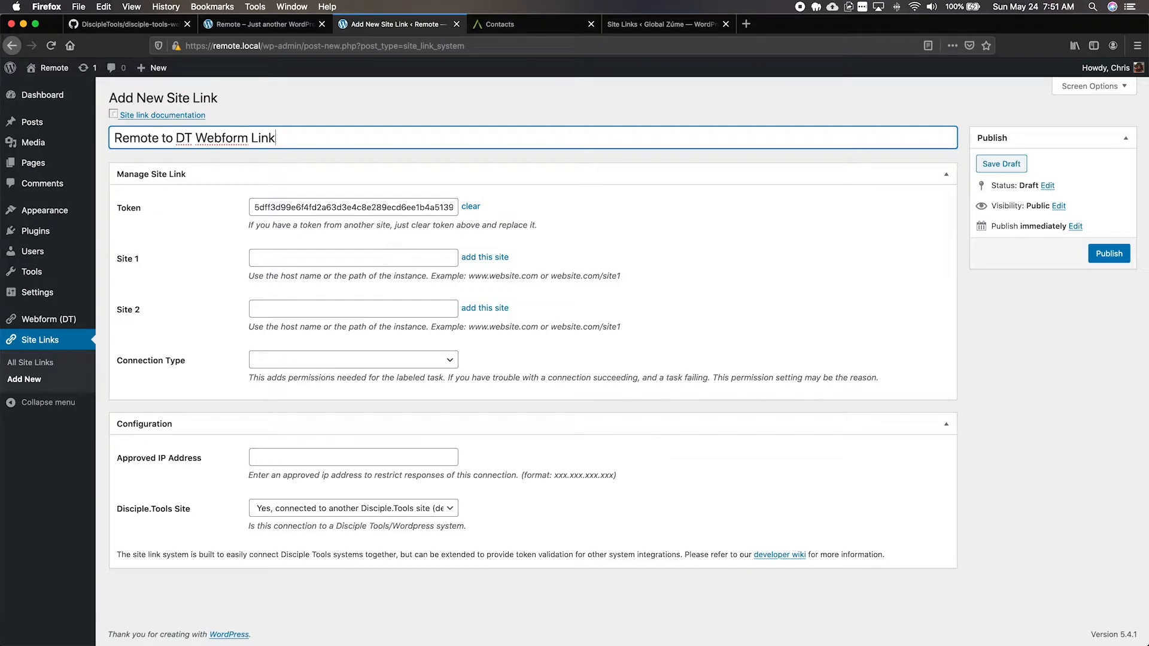
# - Set the new link's Site 1 to remote.local and Site 2 to global.zume.community.local
pyautogui.click(478, 257)
pyautogui.click(479, 308)
pyautogui.moveTo(309, 310); pyautogui.dragTo(244, 317)
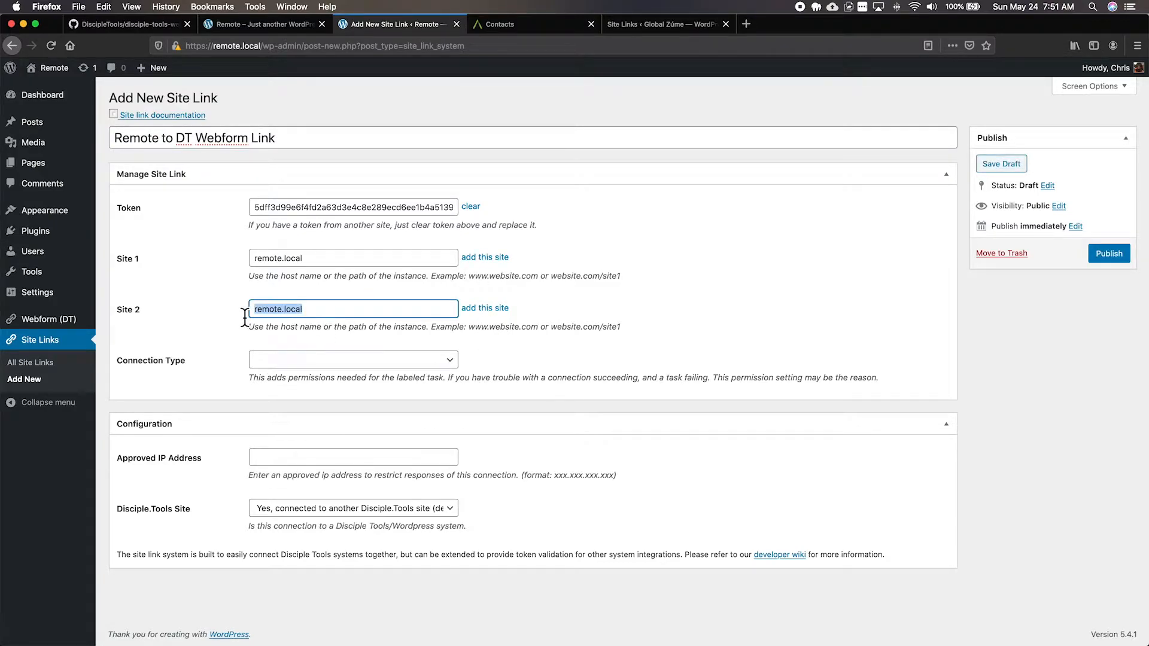
pyautogui.write('global.zume.community.local')
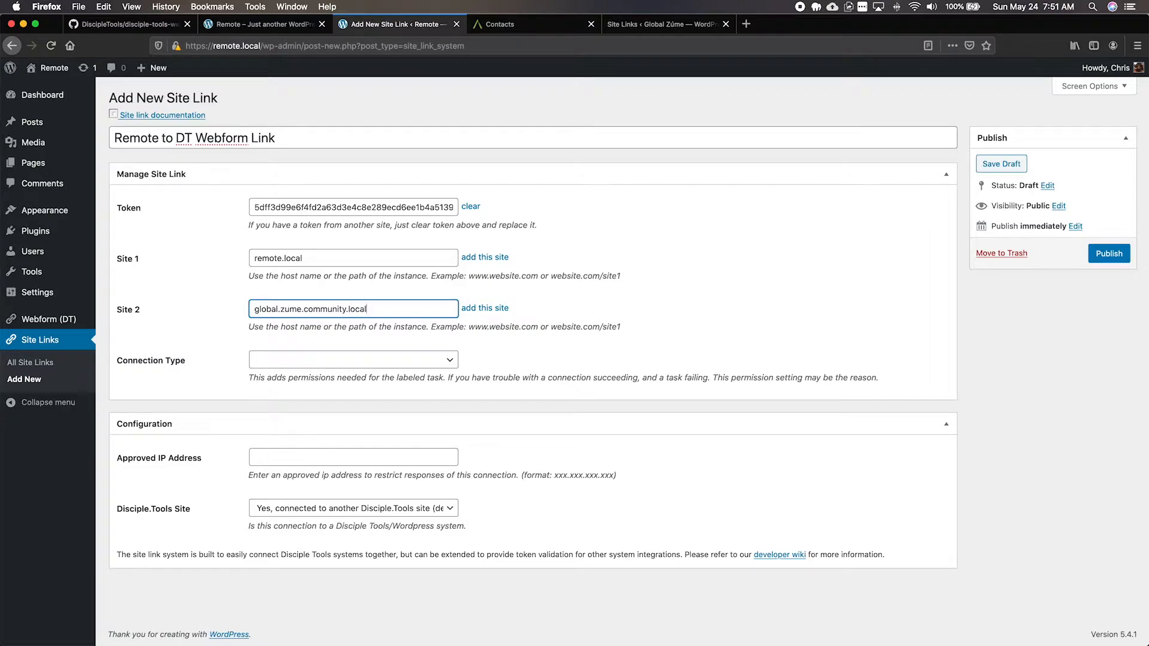
# - Set the remote site link's connection type to Create Contacts and publish it
pyautogui.click(315, 360)
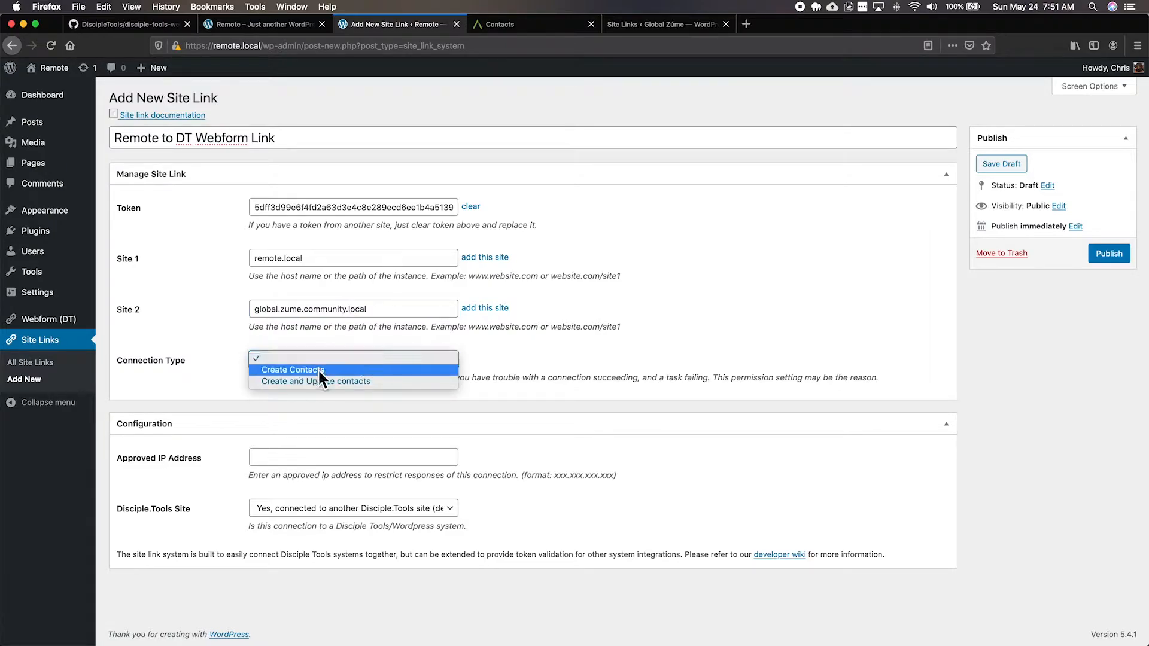
pyautogui.click(318, 370)
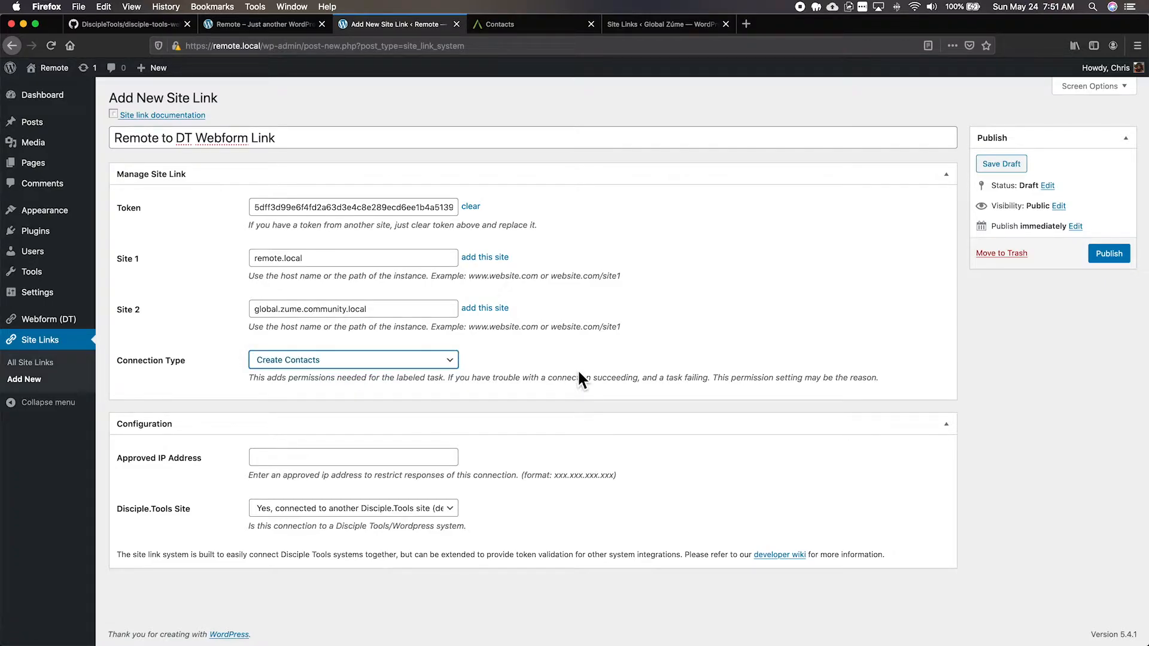
pyautogui.click(1112, 256)
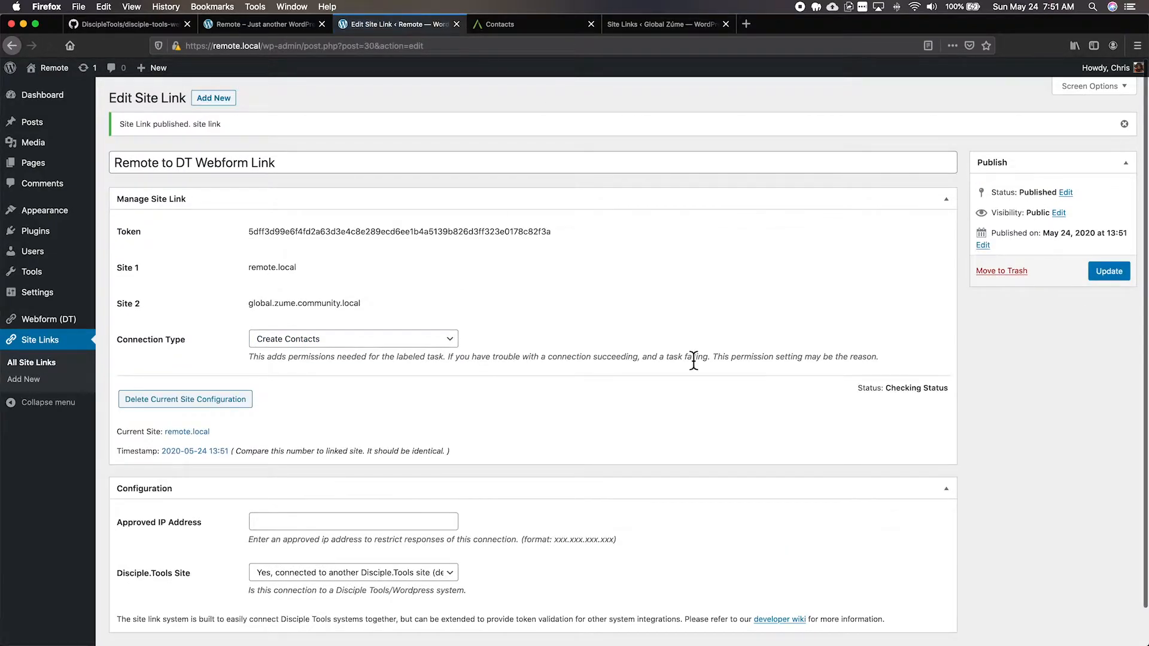
# - Copy the published link's token and start a new site link titled "From Remote Webform" on the Global Zúme site
pyautogui.doubleClick(411, 232)
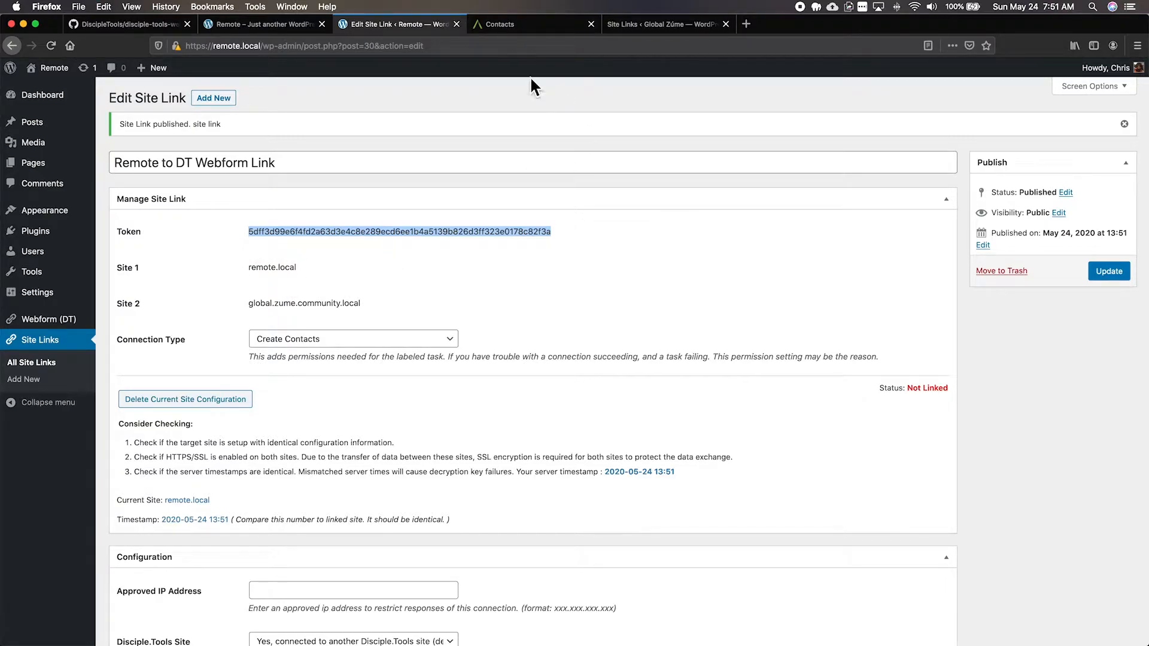
pyautogui.click(651, 26)
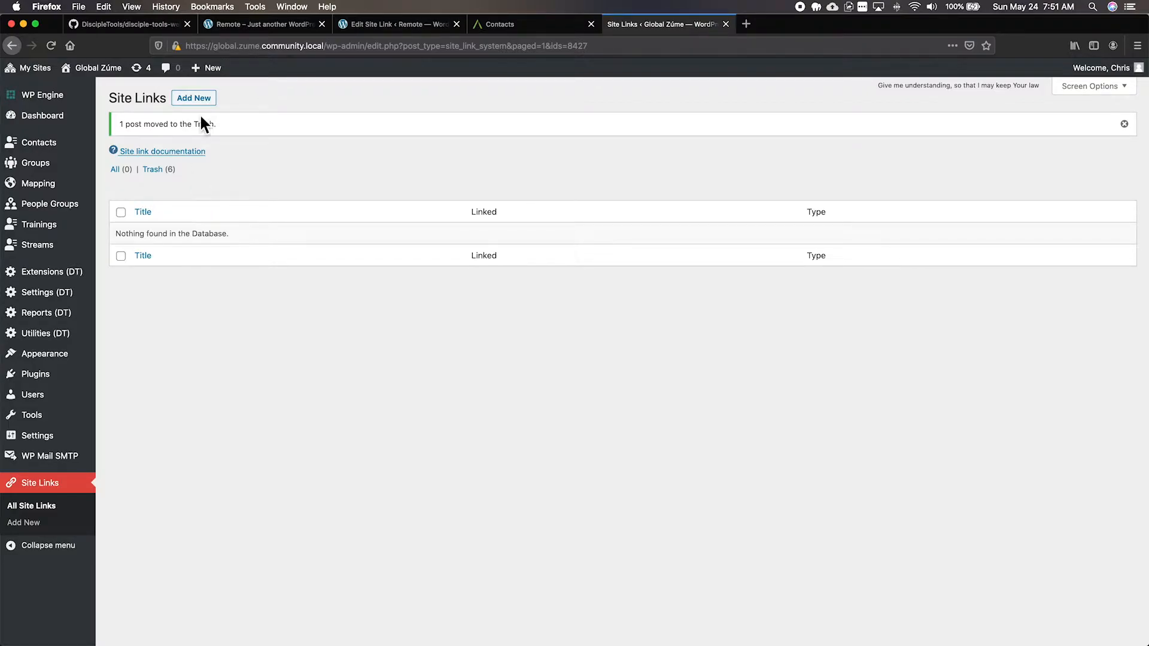
pyautogui.click(193, 97)
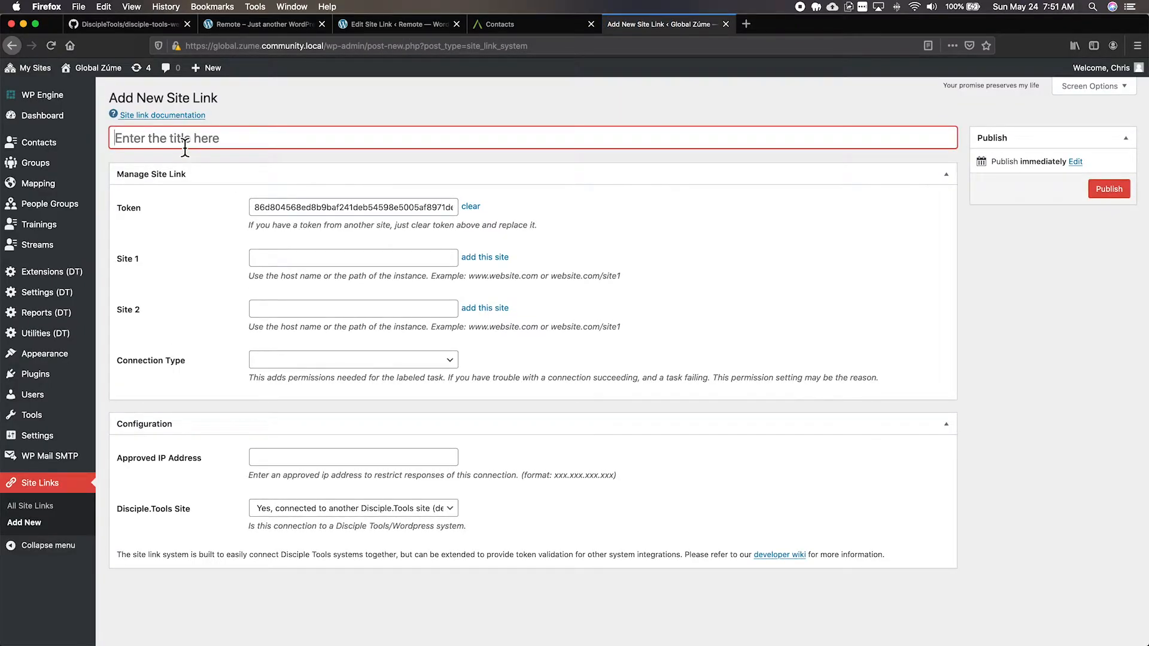
pyautogui.write('From')
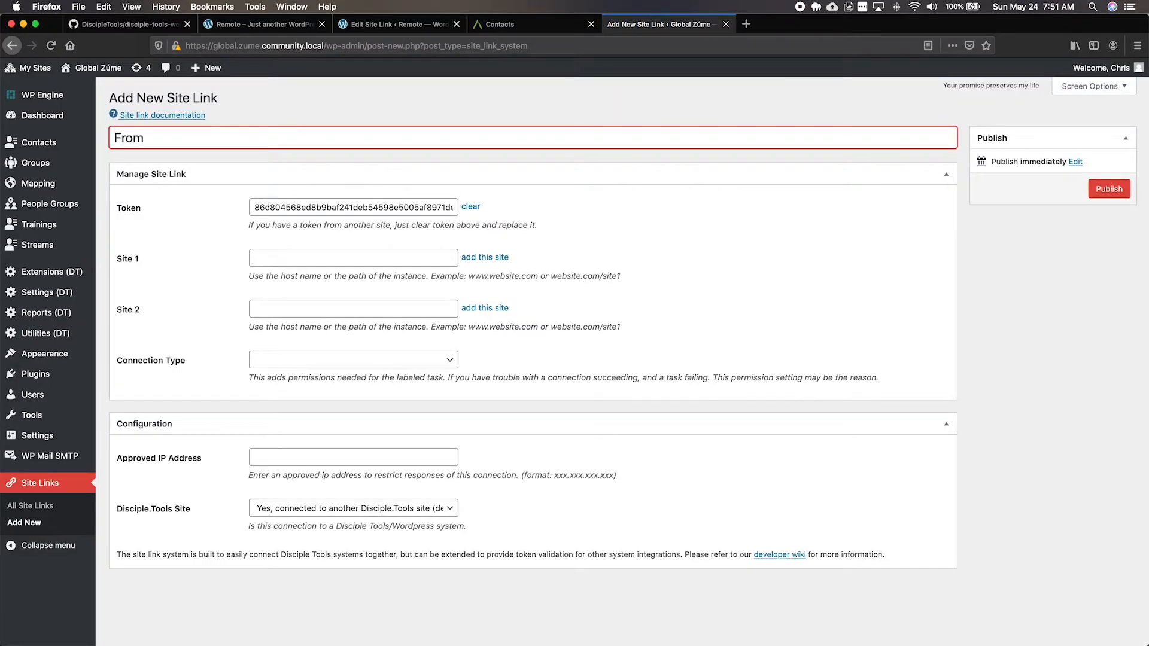
pyautogui.write(' Remote Webform')
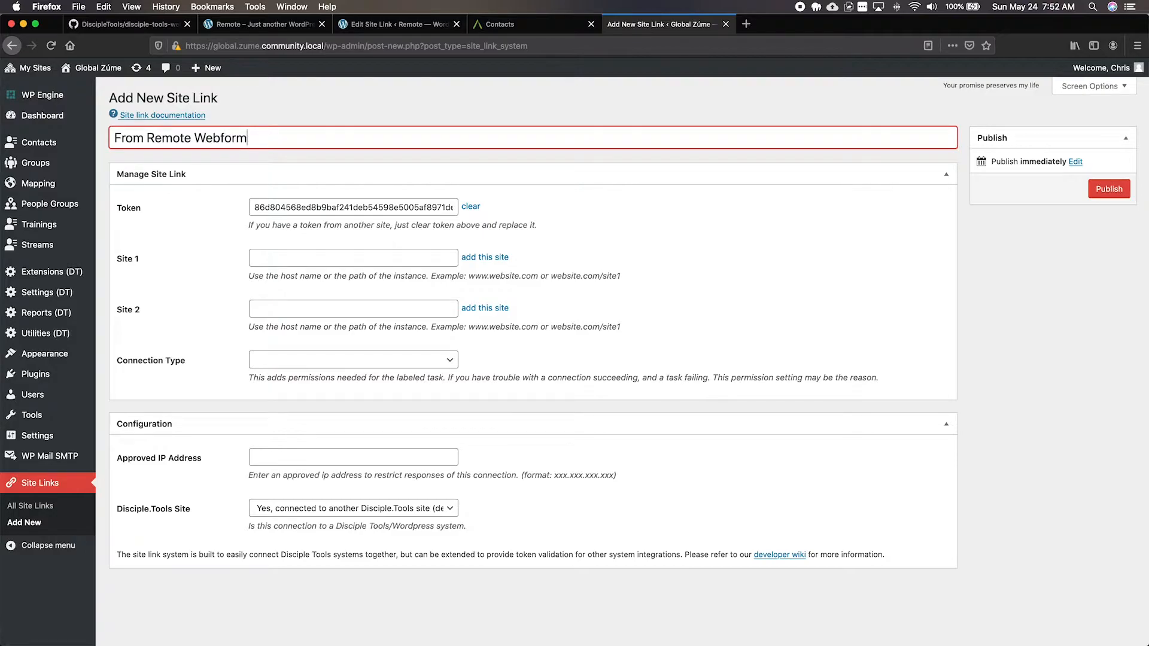
# - Replace the generated token with the copied token, and set Site 1 to remote.local and Site 2 to global.zume.community.local
pyautogui.click(471, 206)
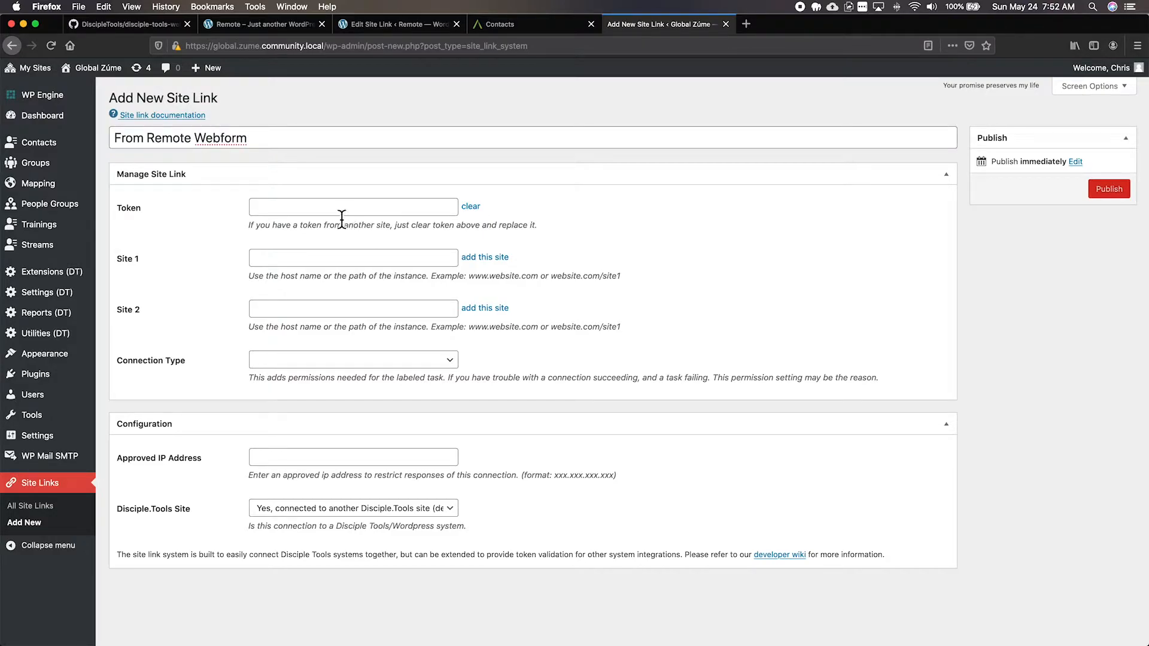
pyautogui.press('super+v')
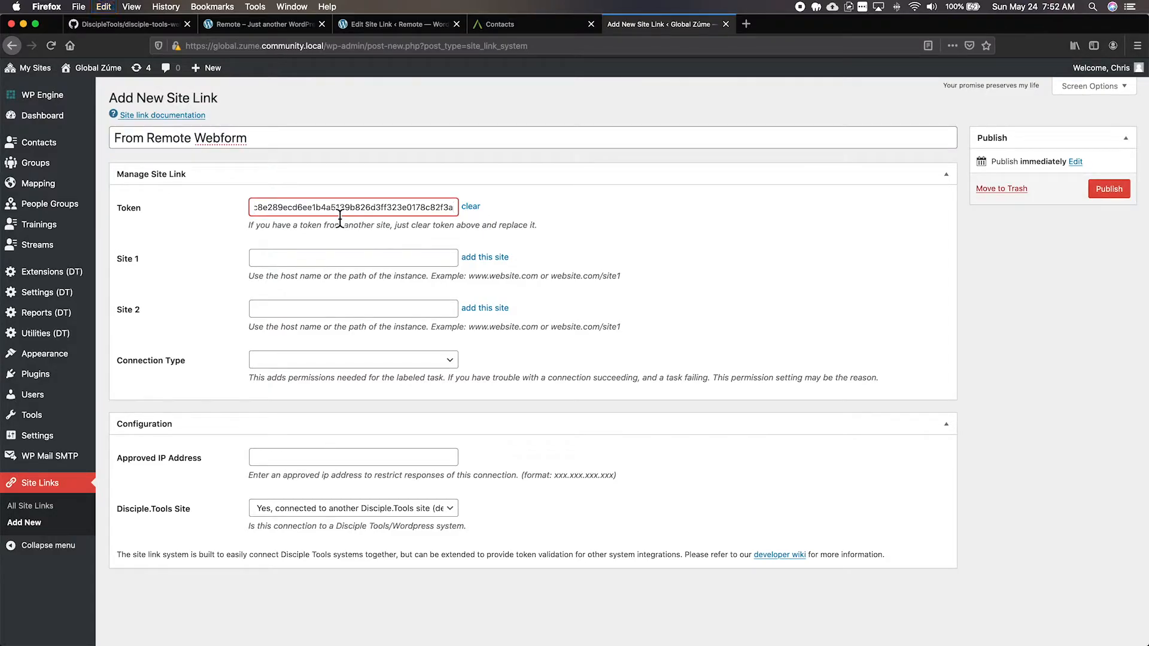
pyautogui.click(324, 259)
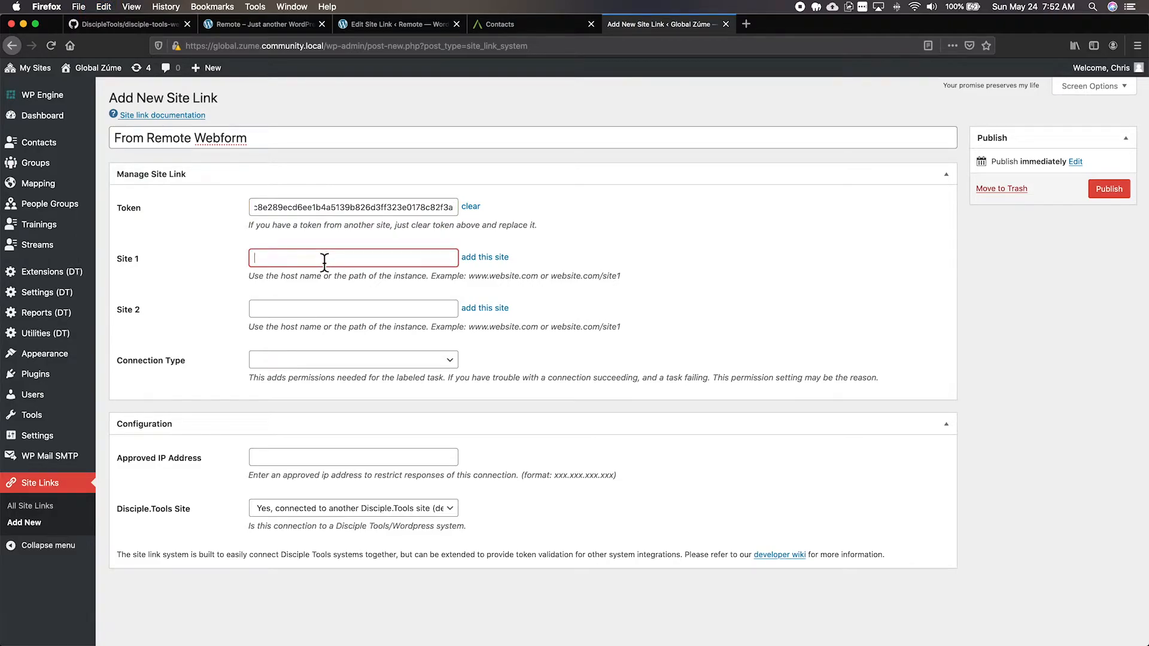
pyautogui.click(484, 258)
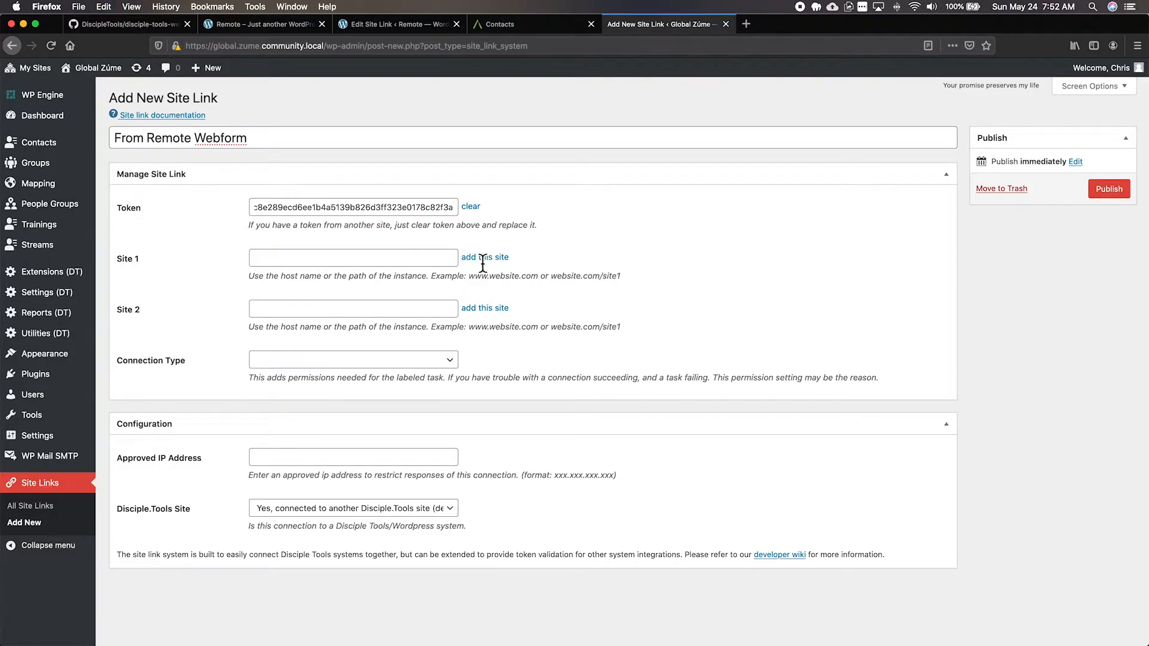
pyautogui.click(481, 308)
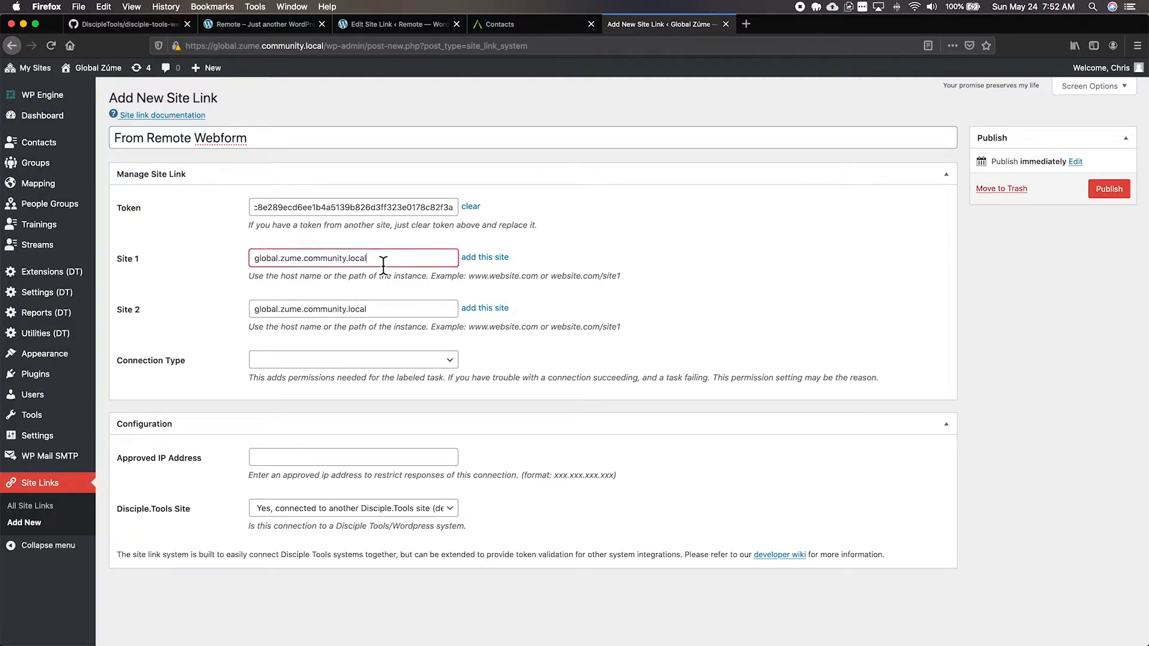
pyautogui.moveTo(385, 260); pyautogui.dragTo(231, 266)
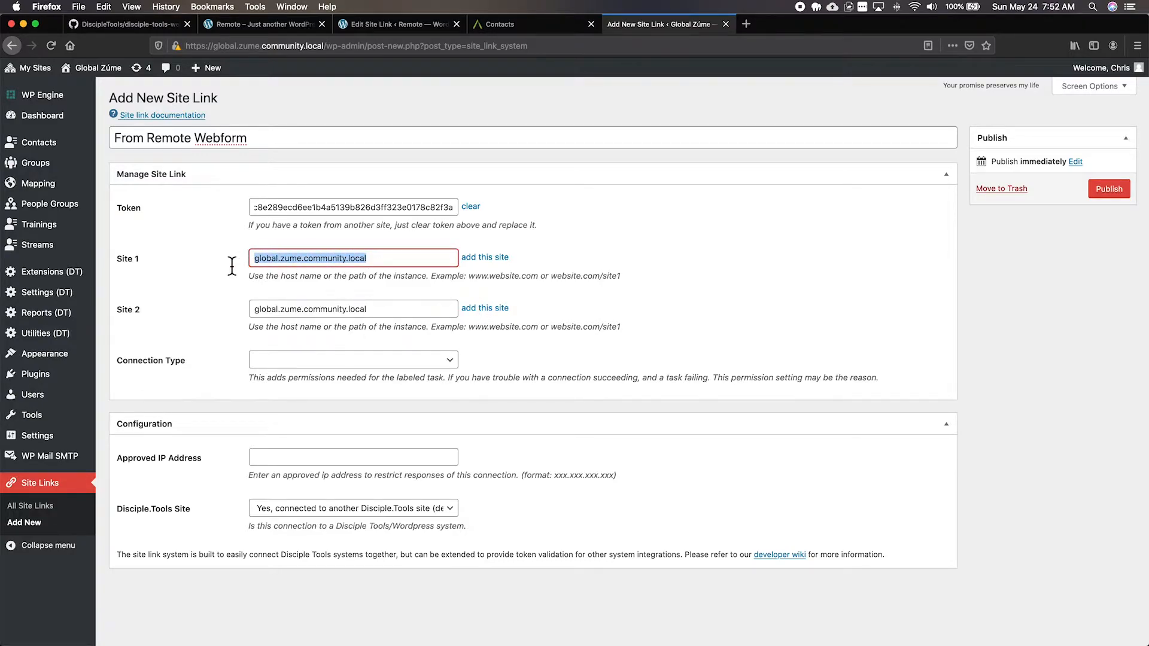
pyautogui.write('remote.local')
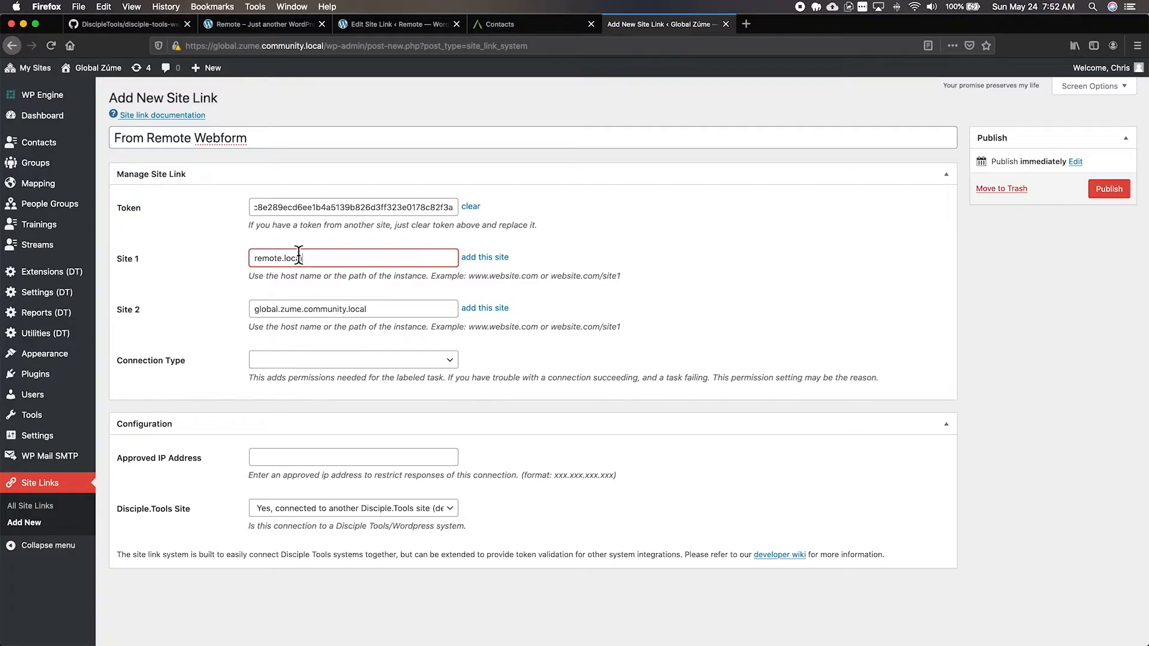
# - Choose Create Contacts as the connection type for the "From Remote Webform" link and publish it
pyautogui.click(308, 359)
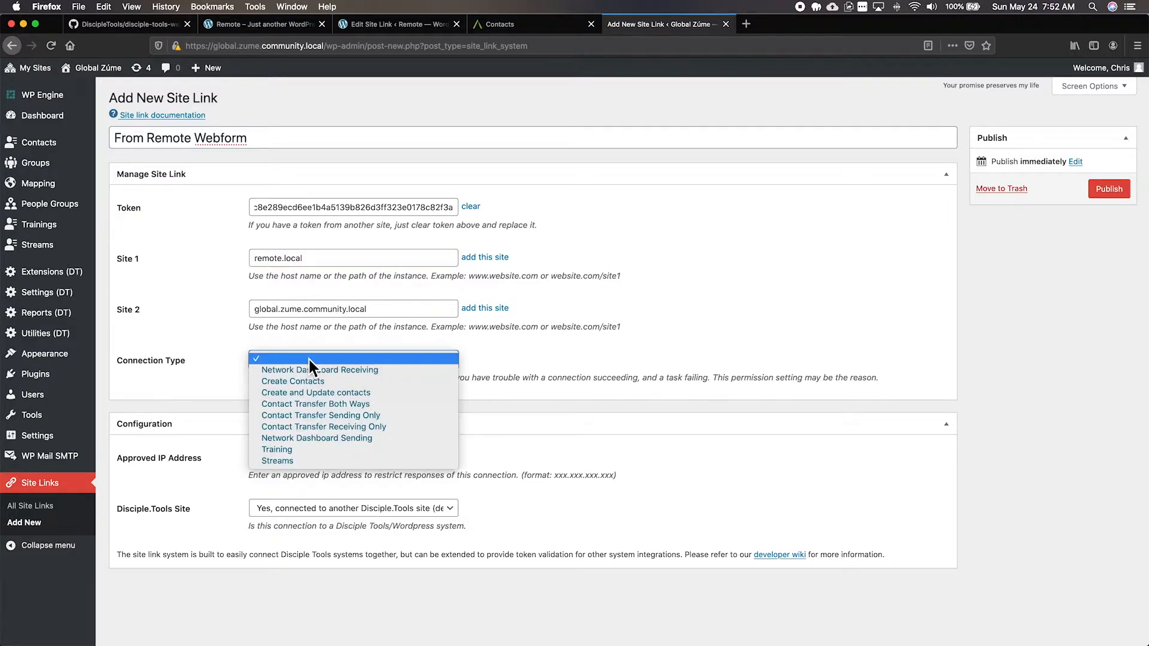
pyautogui.click(310, 379)
pyautogui.click(553, 337)
pyautogui.click(1107, 188)
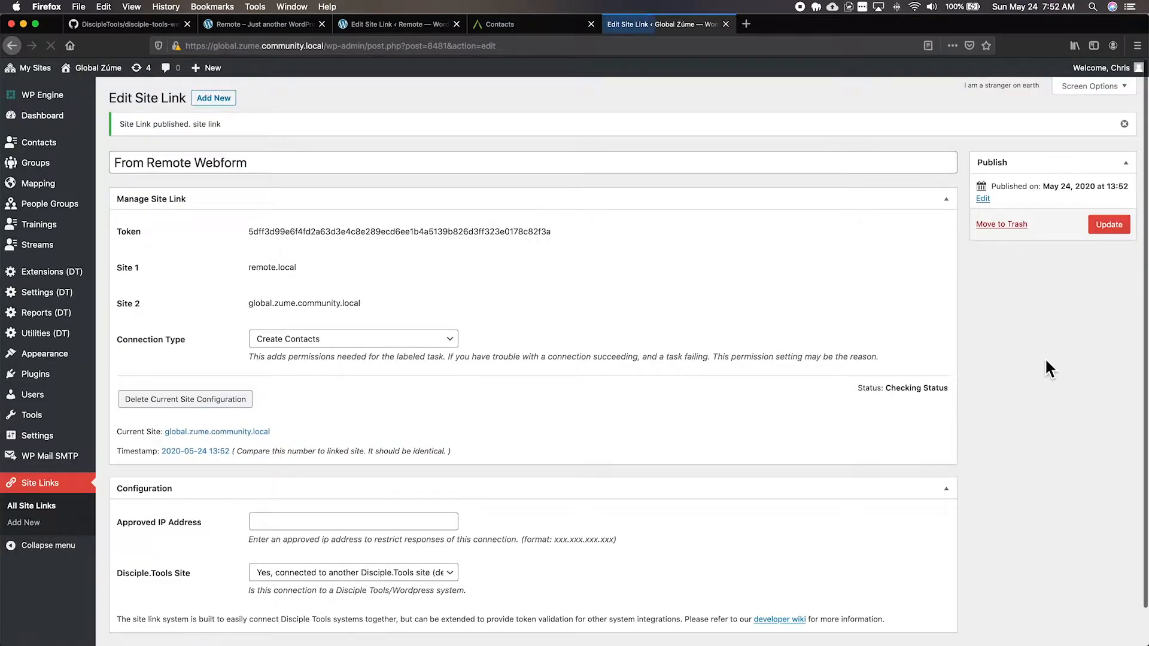
# - Check the link status on the Global Zúme site, and reload the remote site's link page to recheck its status
pyautogui.click(264, 525)
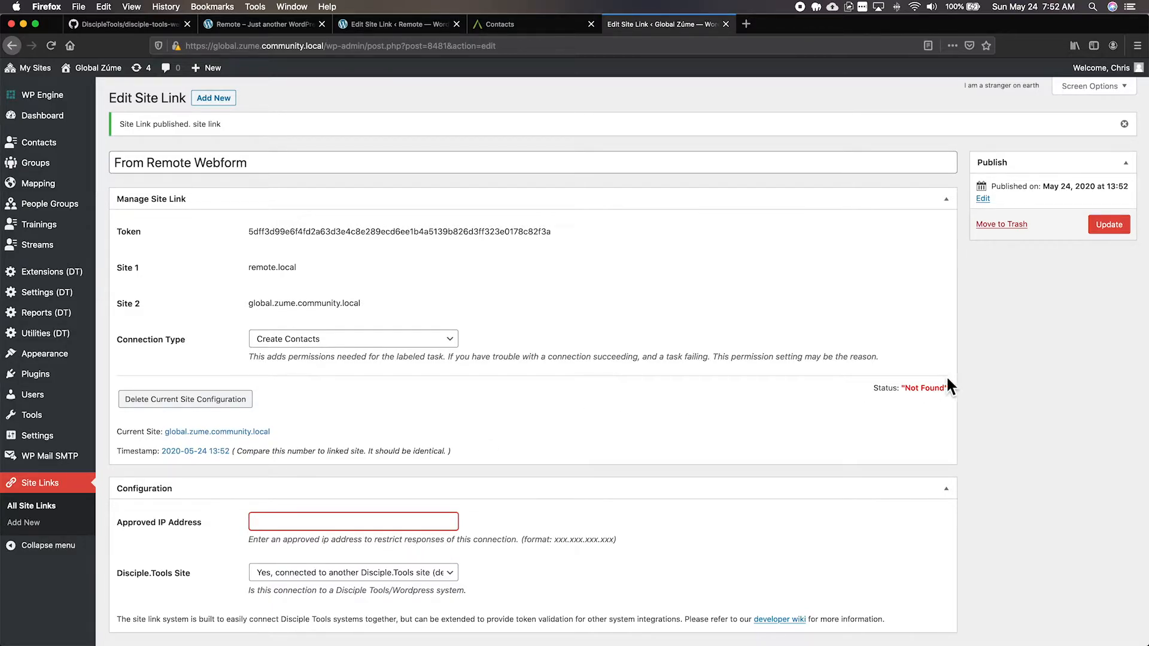
pyautogui.moveTo(957, 392); pyautogui.dragTo(907, 393)
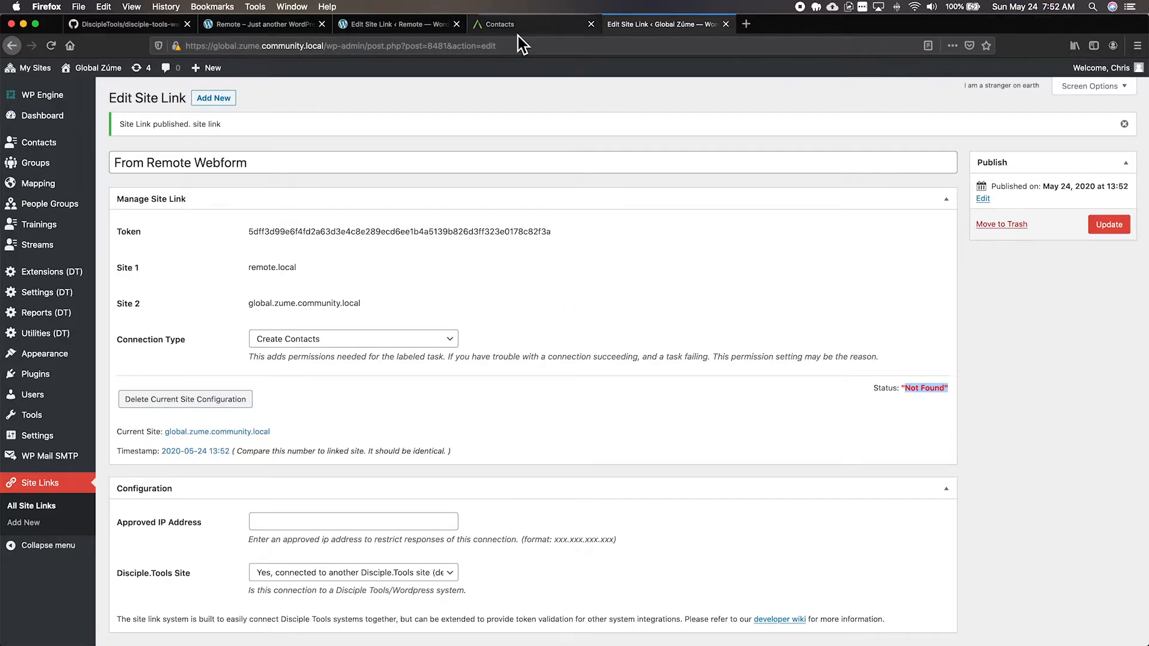
pyautogui.click(276, 25)
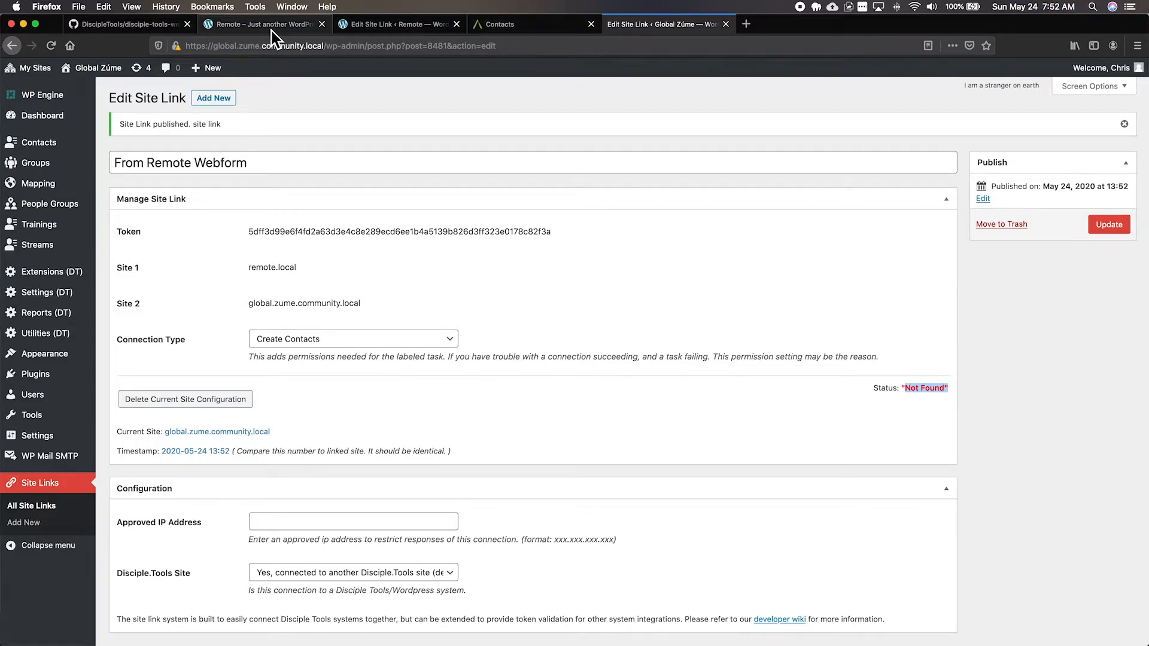
pyautogui.click(370, 27)
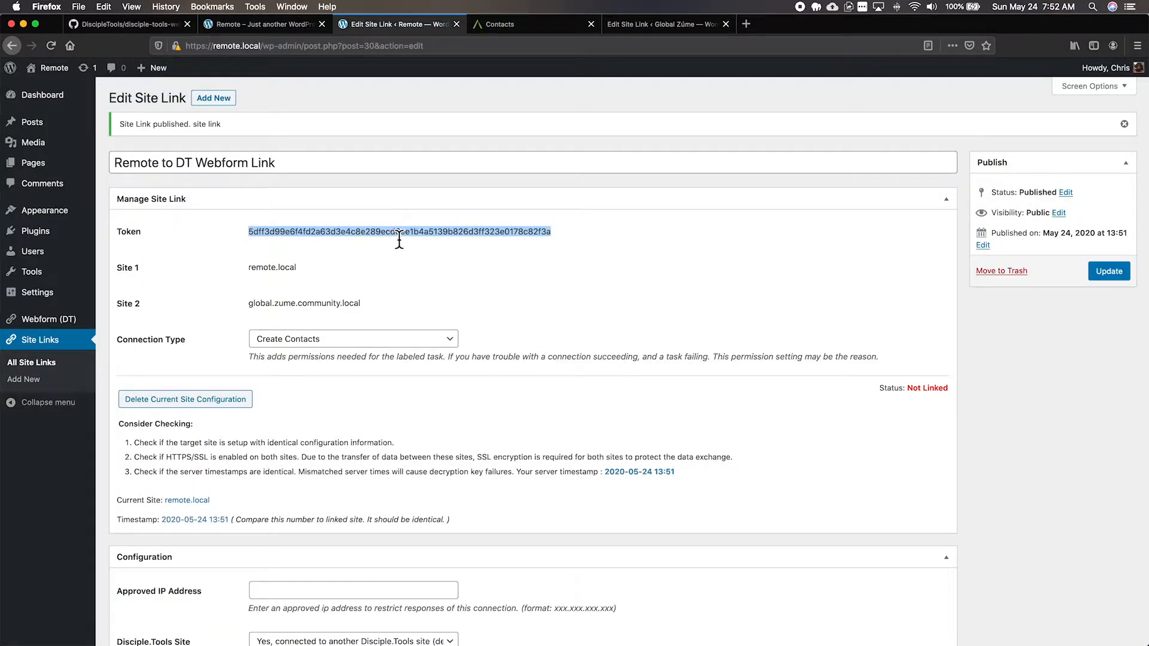
pyautogui.press('super+r')
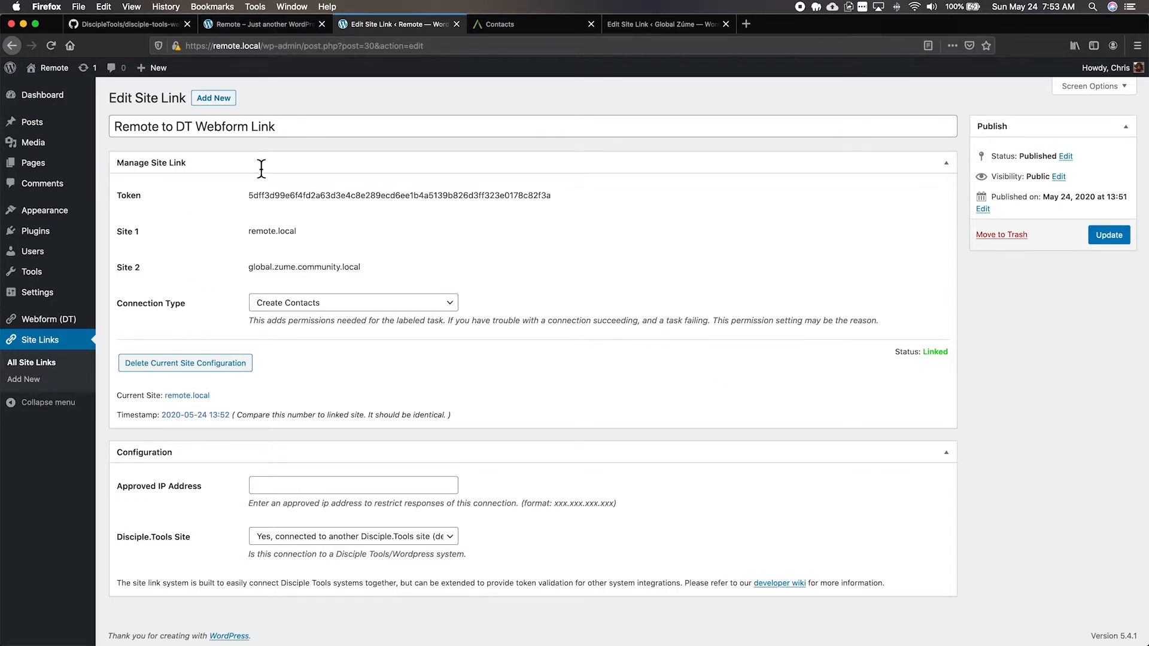
# - Connect the remote site's webform plugin to the site link "Remote to DT Webform Link" and save the selection
pyautogui.click(52, 322)
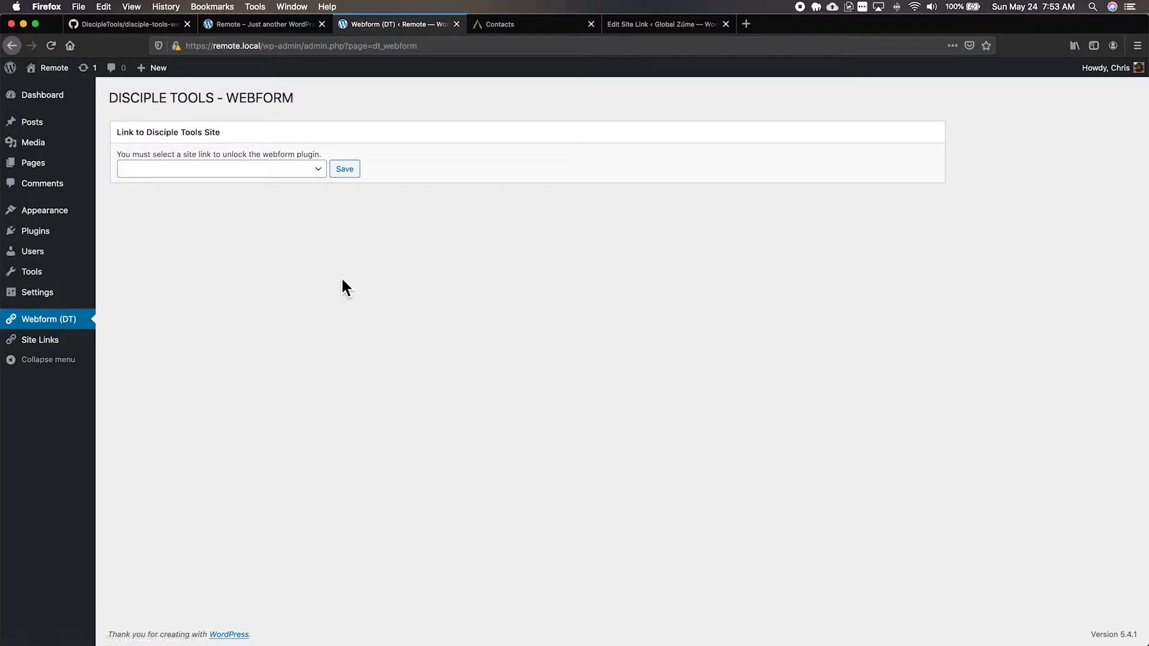
pyautogui.click(292, 170)
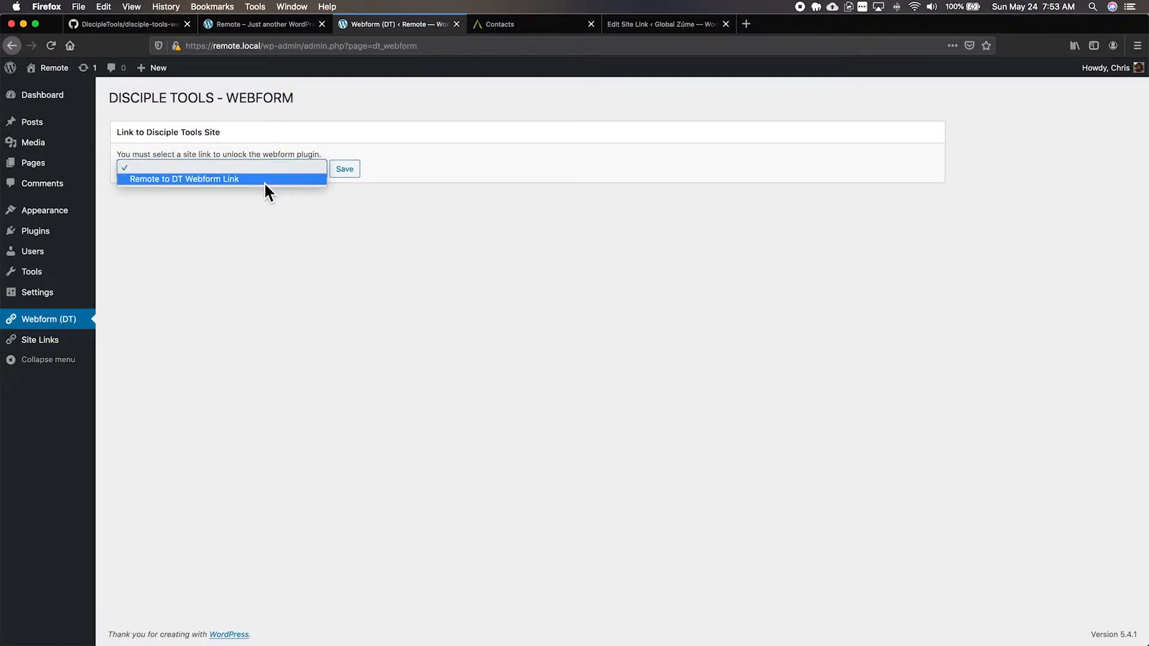
pyautogui.click(264, 179)
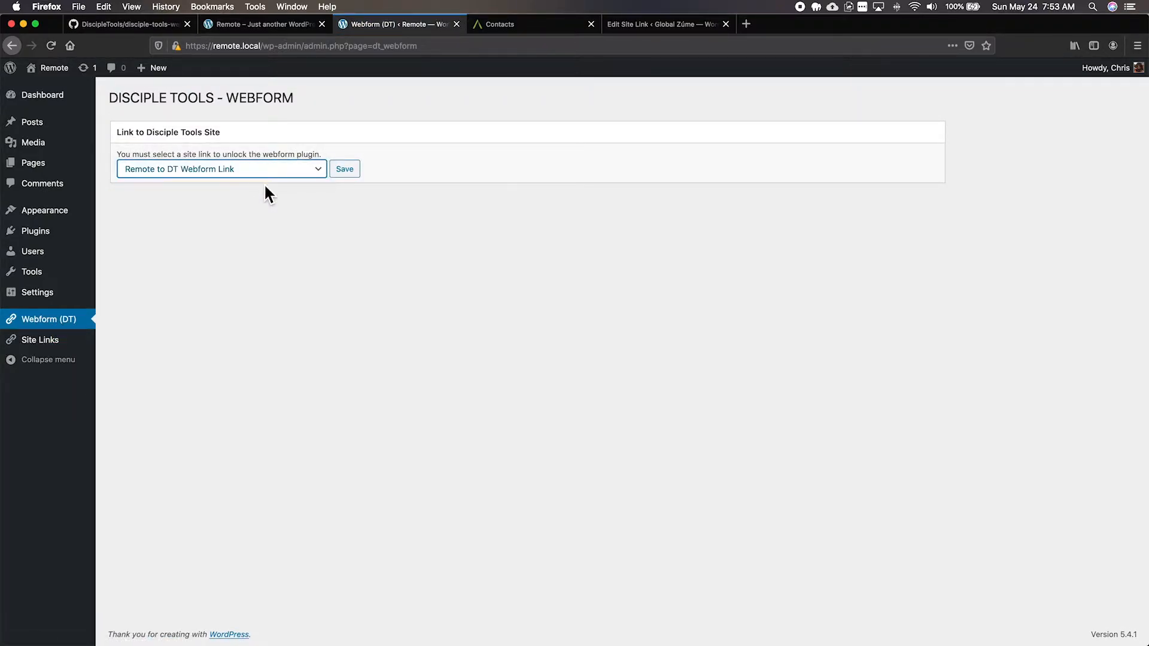
pyautogui.click(345, 170)
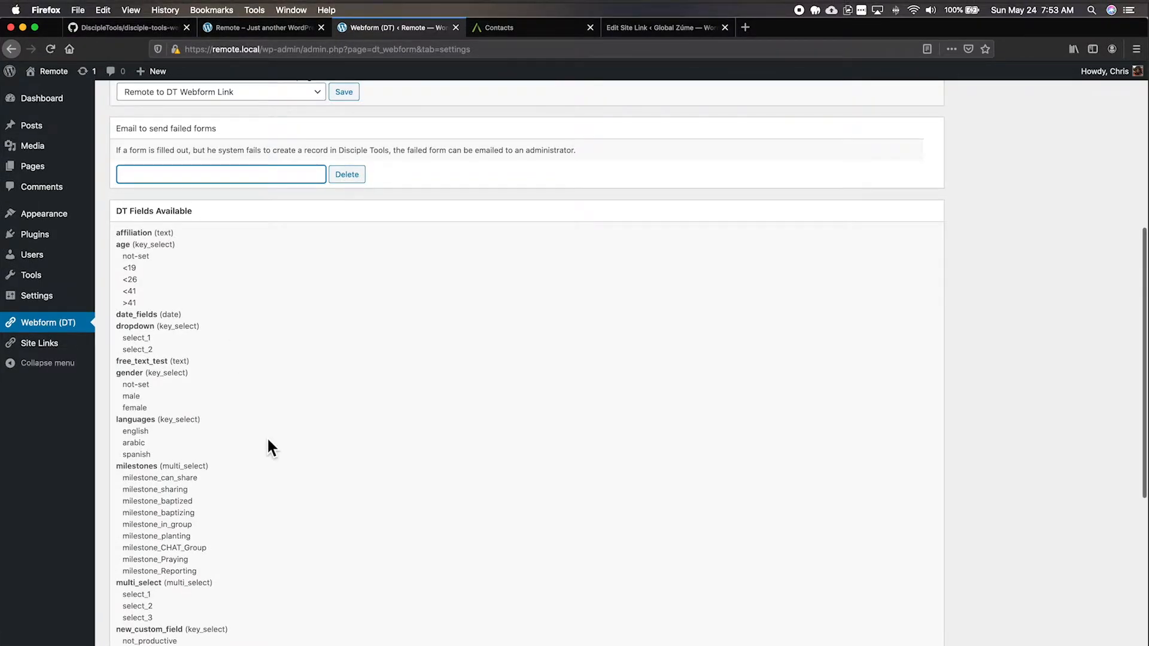
# - Review the DT fields available to the webform and compare them with the existing custom fields on the Global Zúme site
pyautogui.scroll(-5, 269, 441)
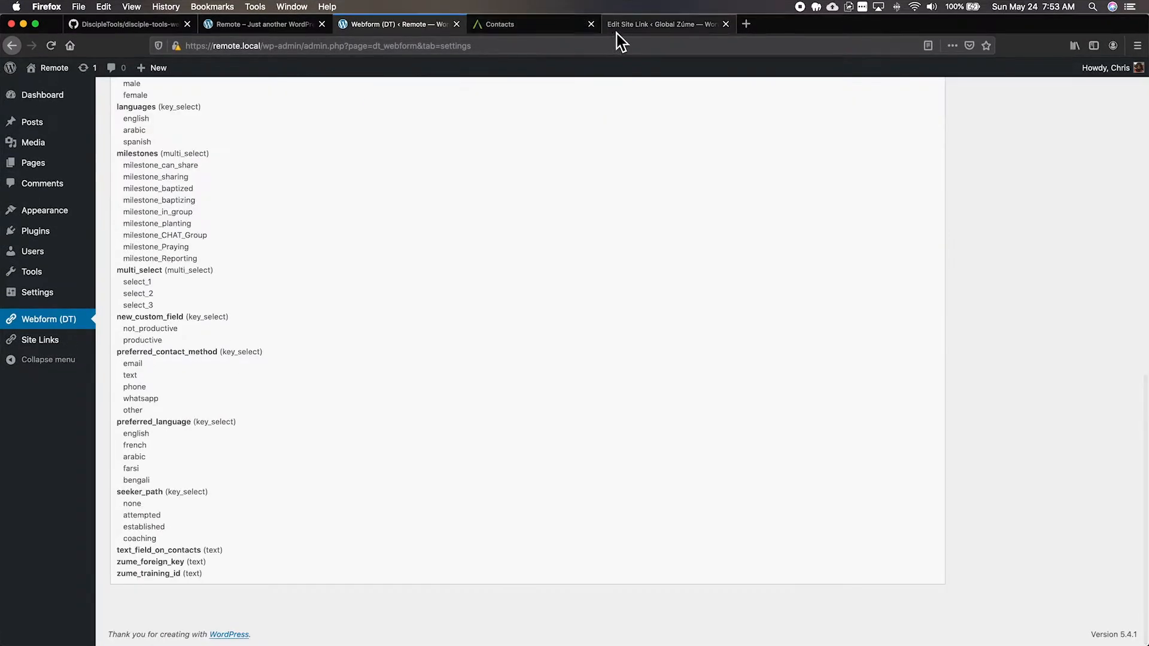
pyautogui.click(660, 25)
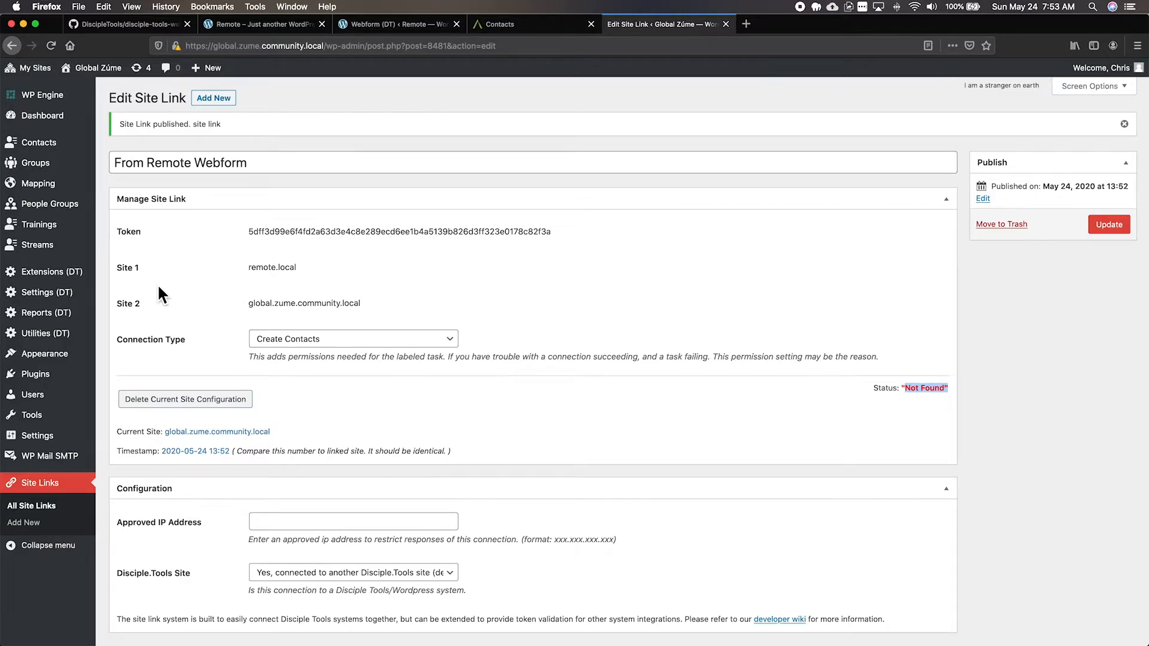
pyautogui.moveTo(50, 296)
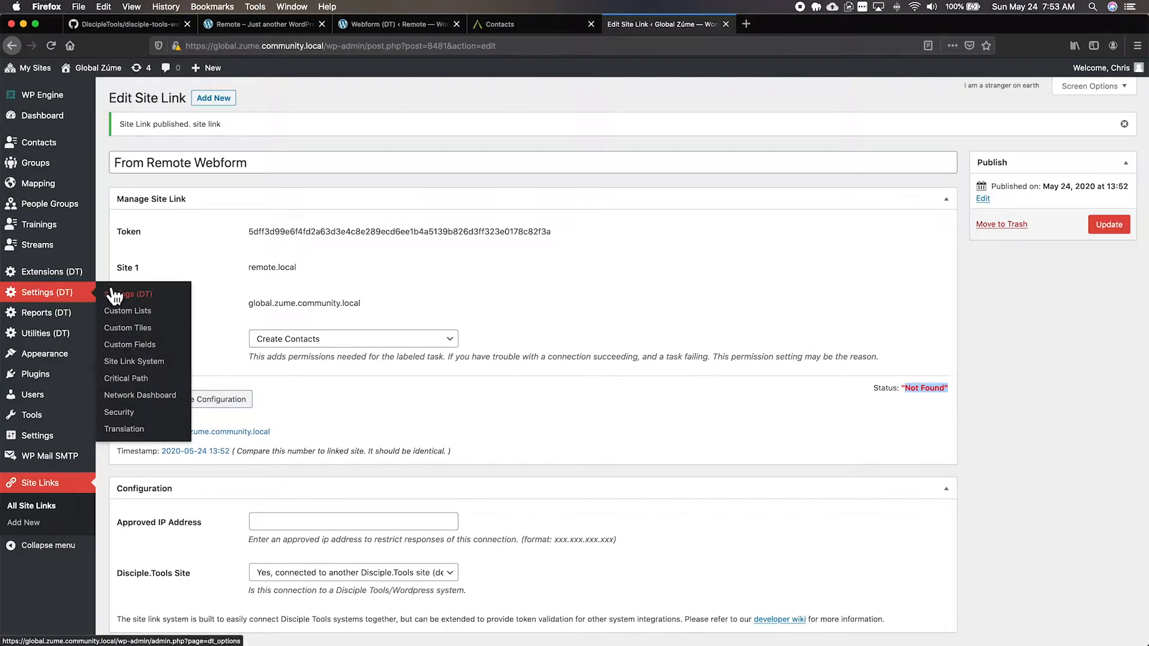
pyautogui.click(139, 347)
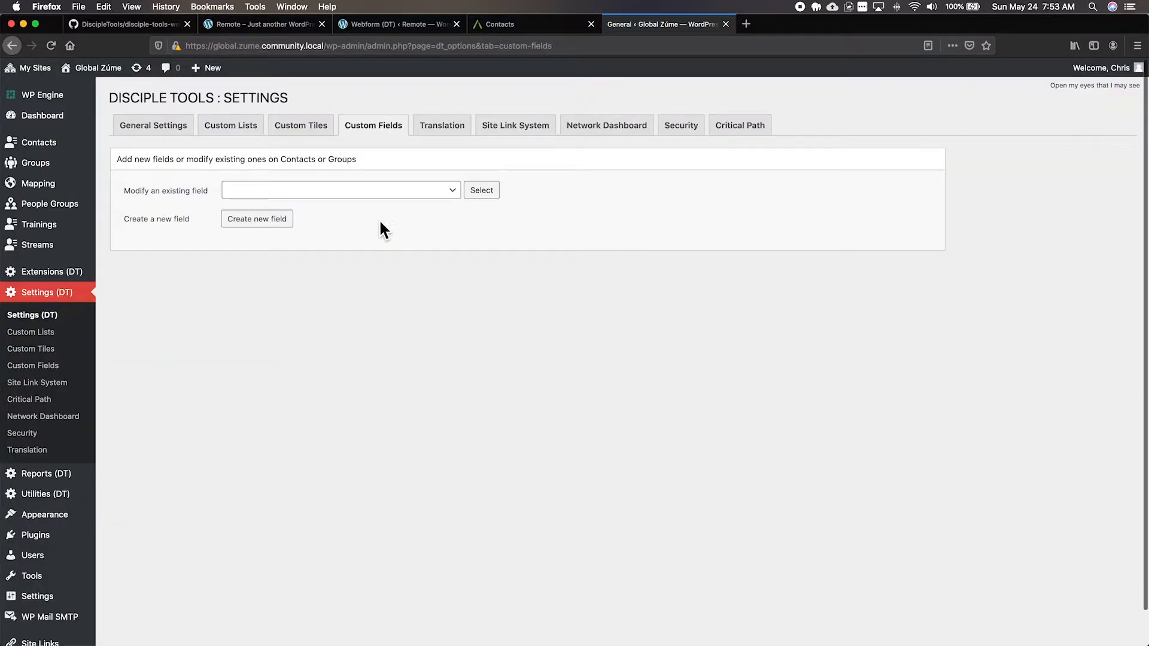
pyautogui.click(402, 191)
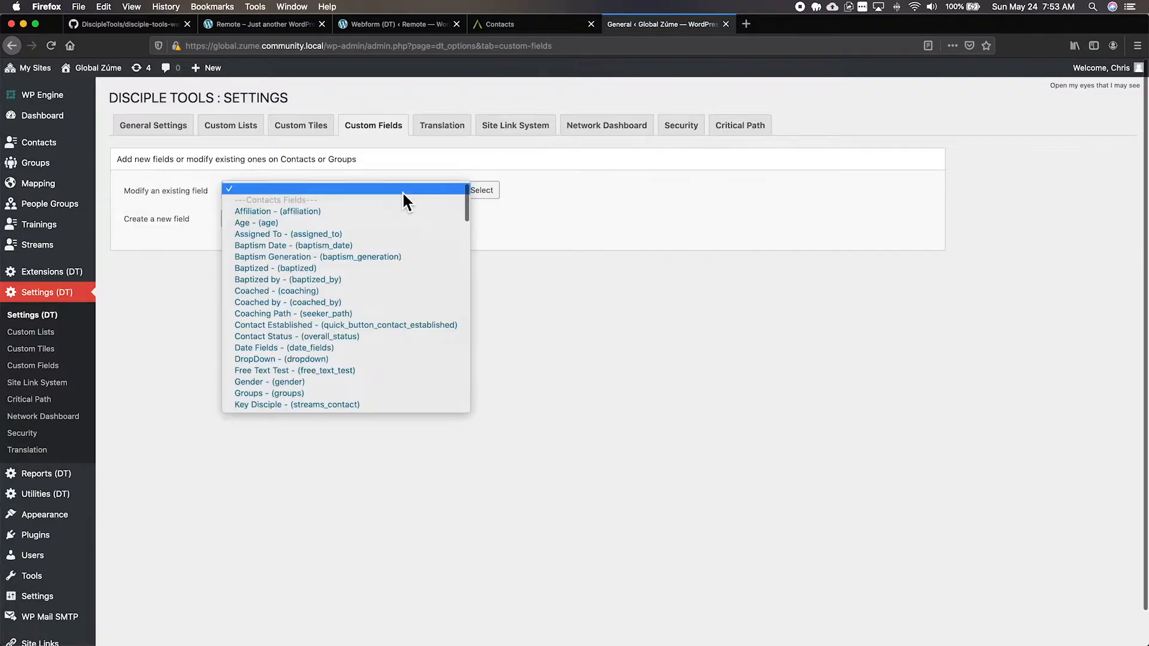
pyautogui.scroll(-8, 386, 306)
pyautogui.scroll(-12, 386, 310)
pyautogui.scroll(-8, 387, 315)
pyautogui.scroll(20, 387, 316)
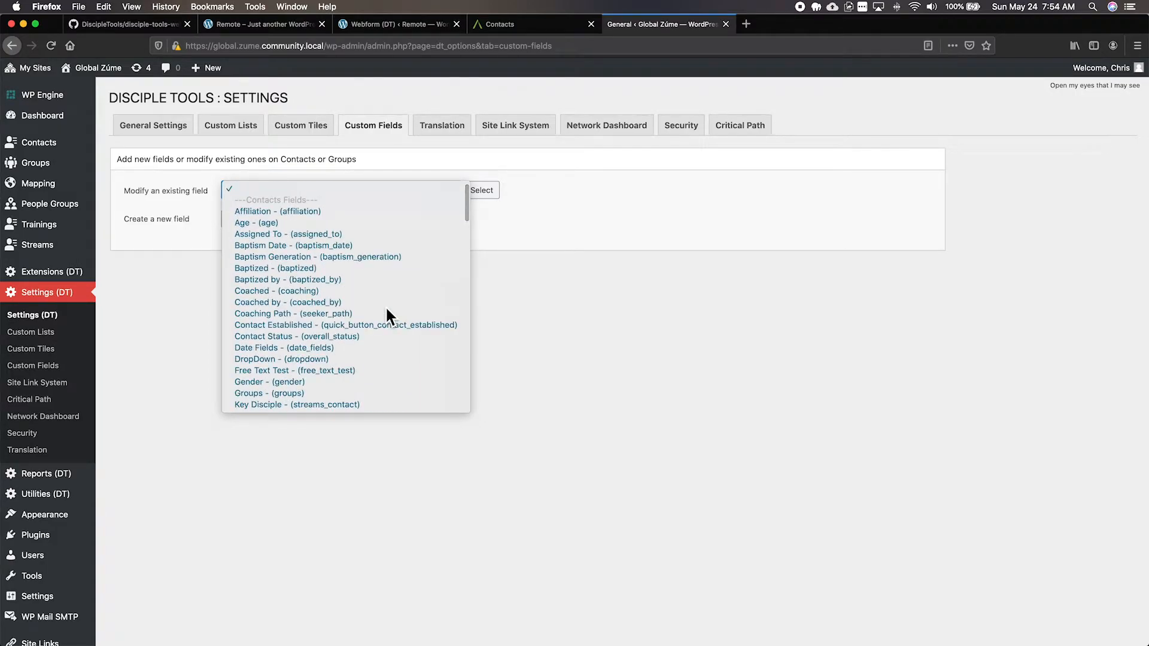
pyautogui.click(658, 209)
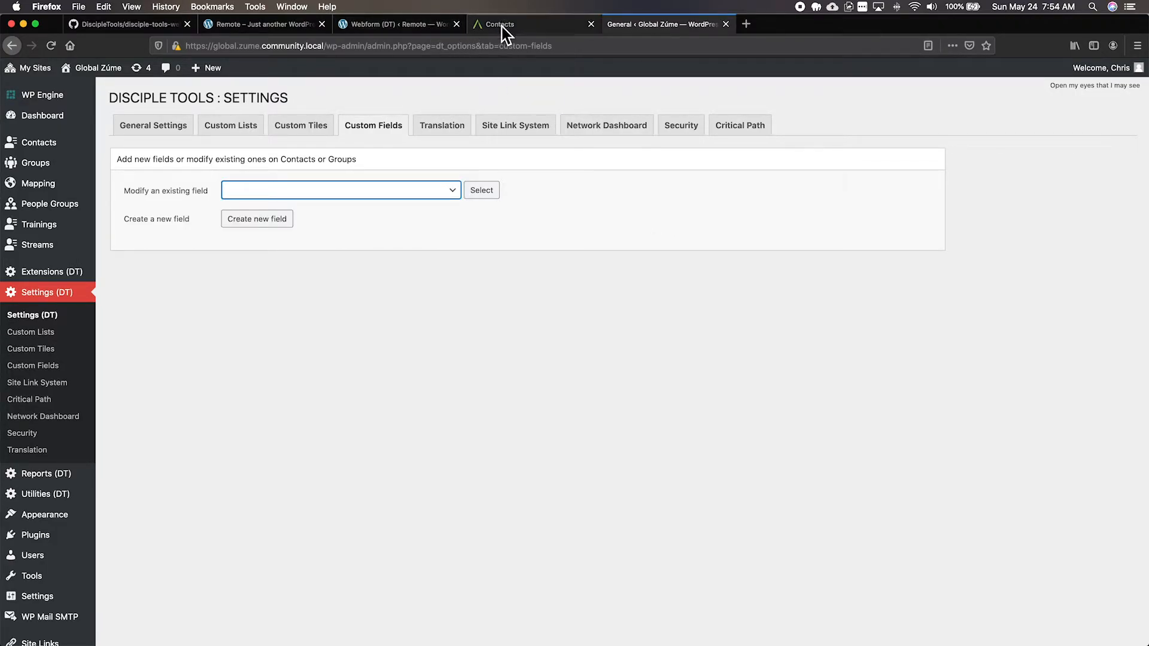
# - Return to the remote site's webform settings and look over the available fields, failed-form email, site link and MapBox sections
pyautogui.click(413, 25)
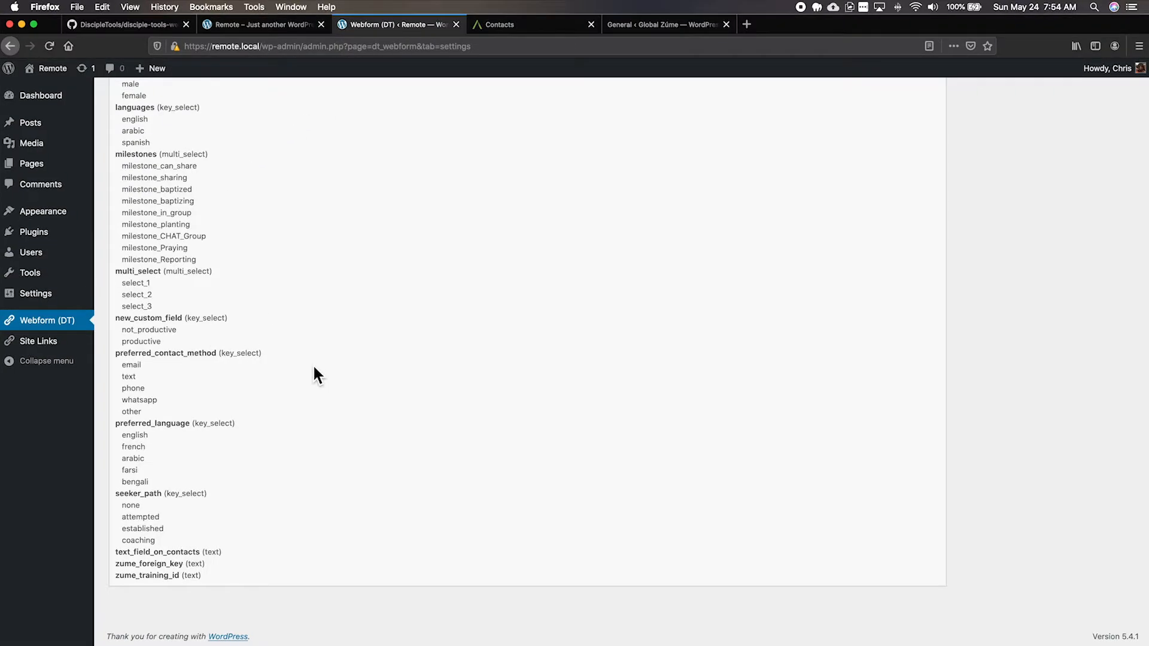
pyautogui.scroll(10, 313, 364)
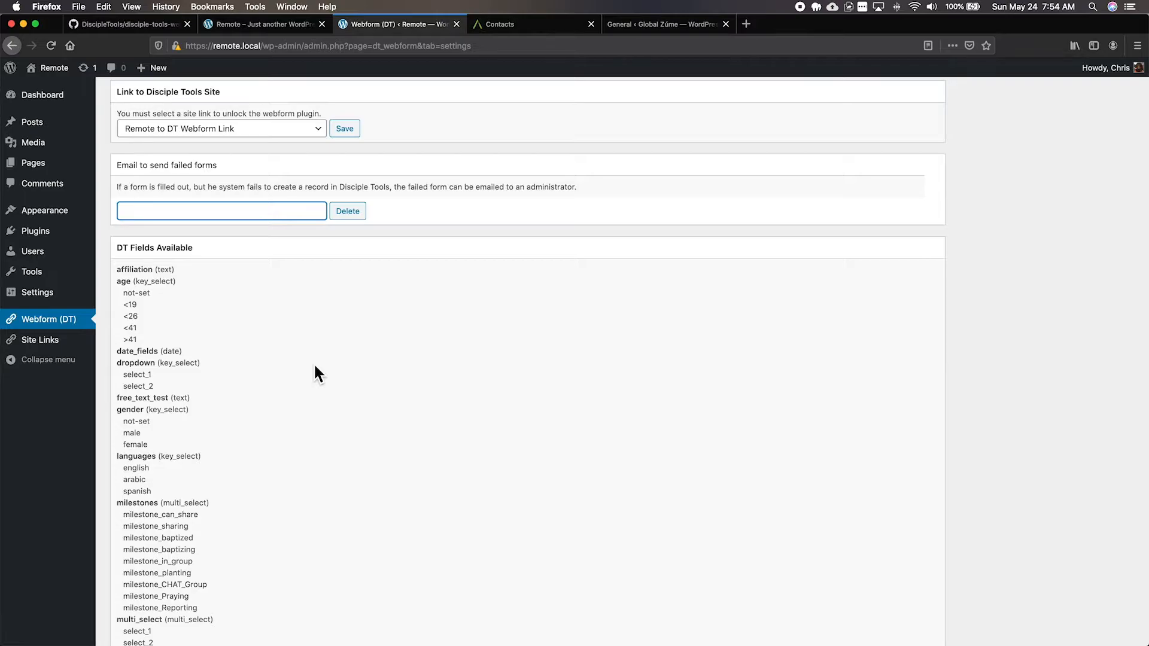
pyautogui.scroll(5, 317, 335)
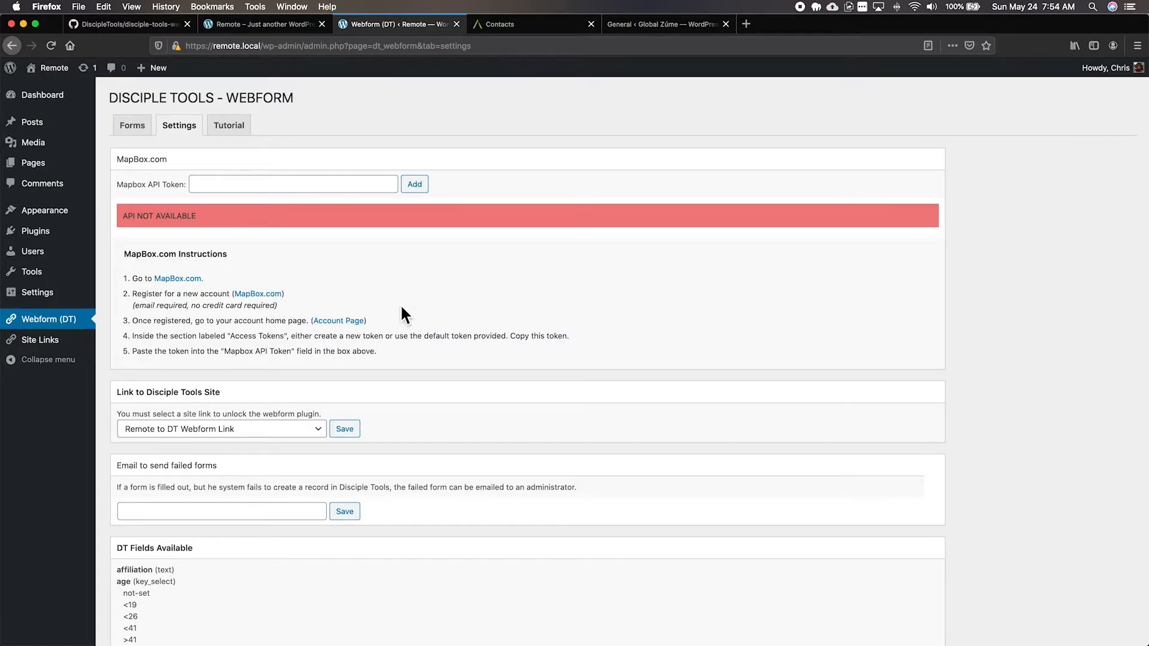
# - Create a form titled "New Webform" on the remote site and publish it
pyautogui.click(134, 129)
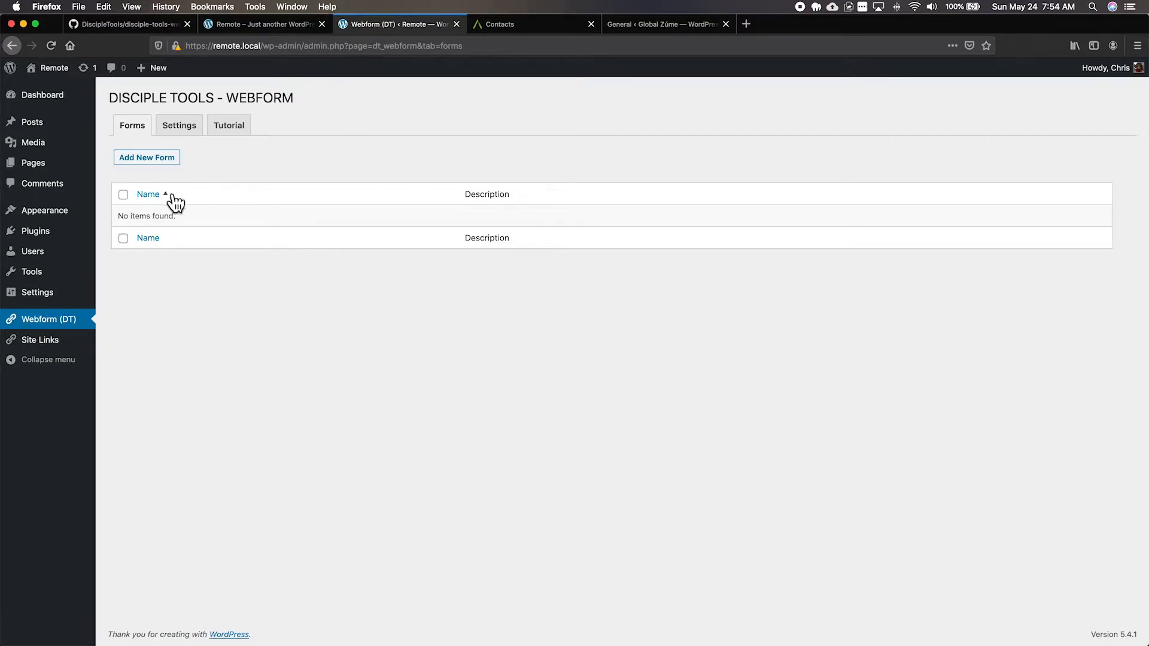
pyautogui.click(148, 158)
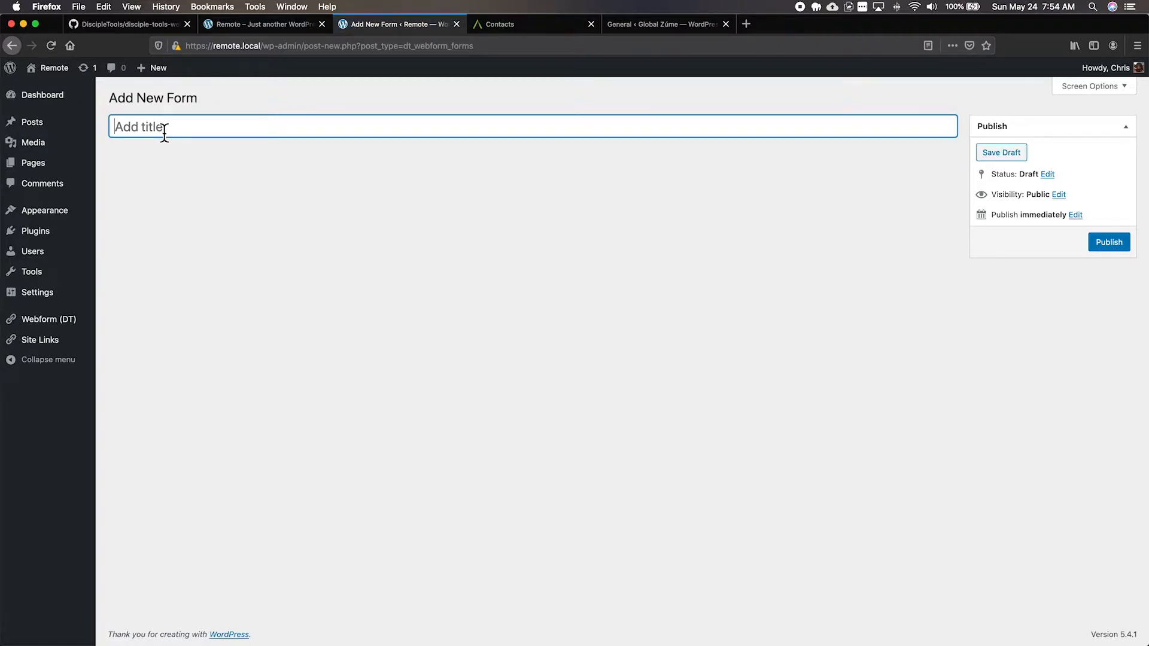
pyautogui.write('New Form')
pyautogui.press('BackSpace')
pyautogui.press('BackSpace')
pyautogui.press('BackSpace')
pyautogui.press('BackSpace')
pyautogui.write('Webform')
pyautogui.click(1108, 247)
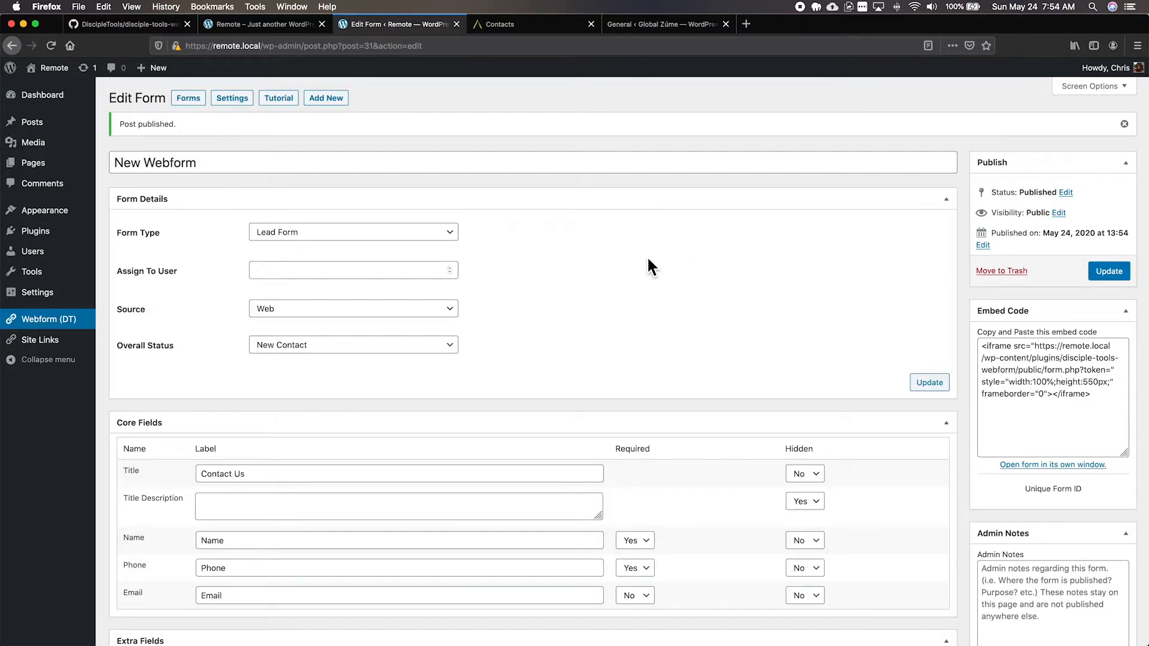
# - Collapse the form's sections from Form Details through Localize, along with Embed Code and Admin Notes
pyautogui.click(946, 199)
pyautogui.click(946, 237)
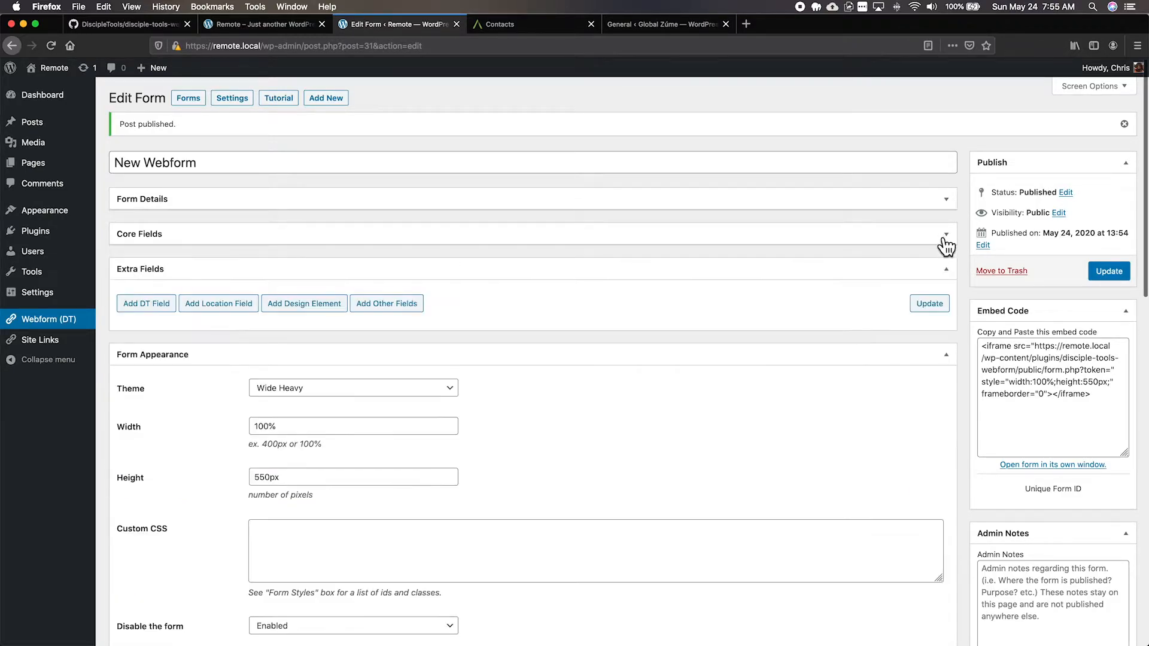
pyautogui.click(947, 271)
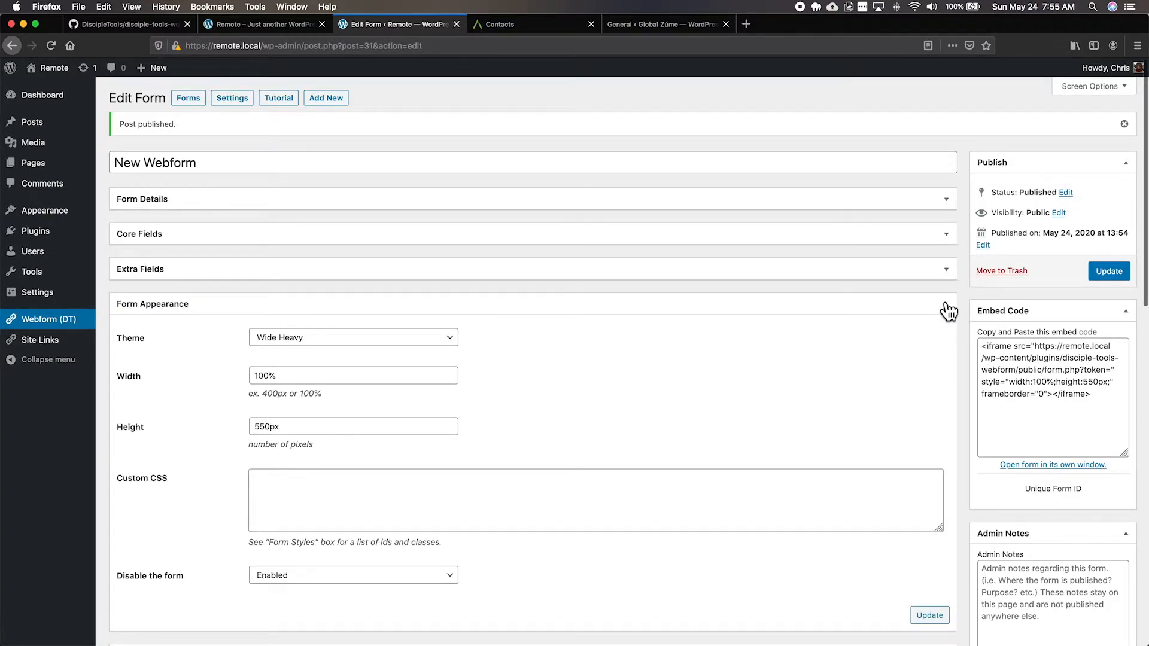
pyautogui.click(947, 307)
pyautogui.click(948, 340)
pyautogui.click(950, 376)
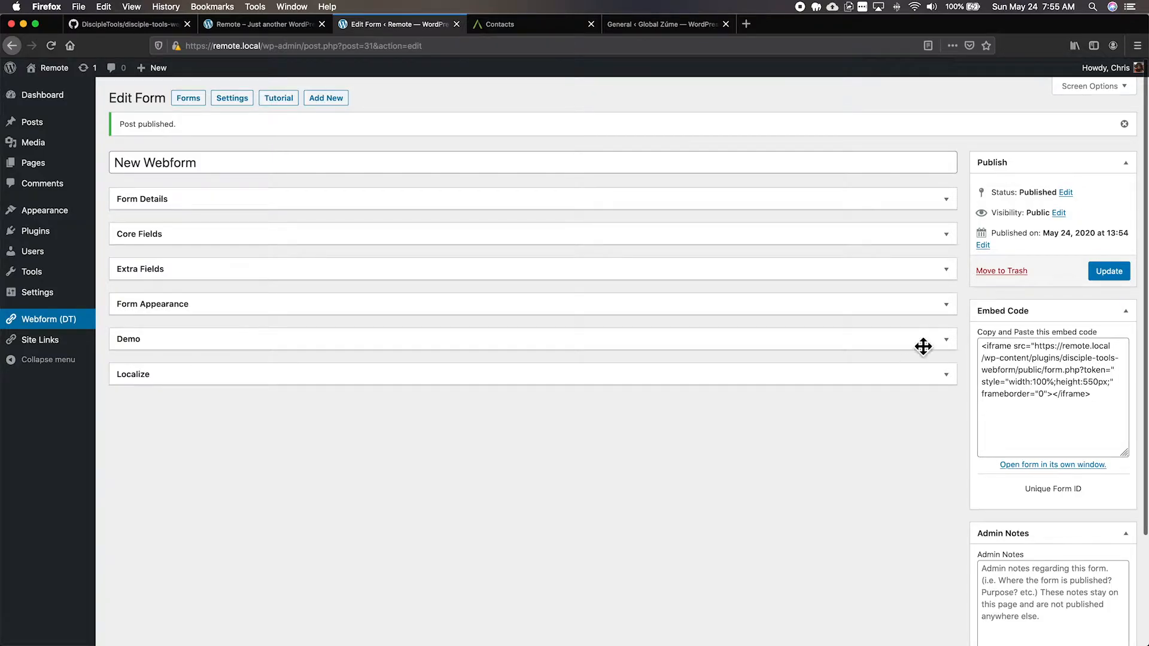
pyautogui.click(1126, 312)
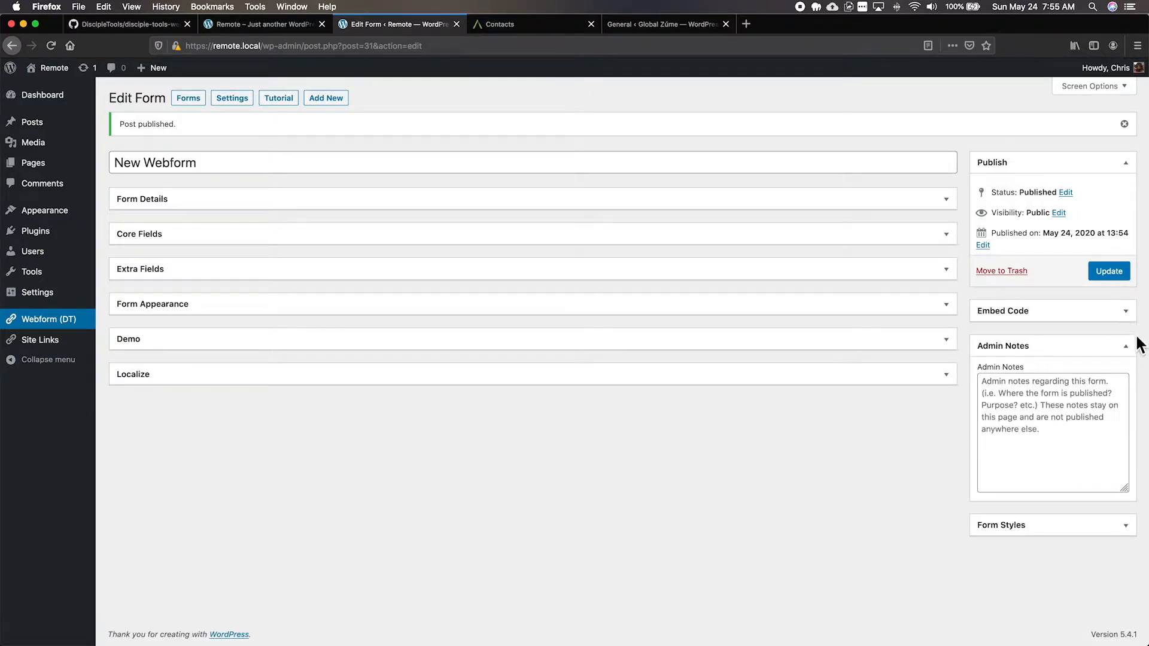
pyautogui.click(1127, 347)
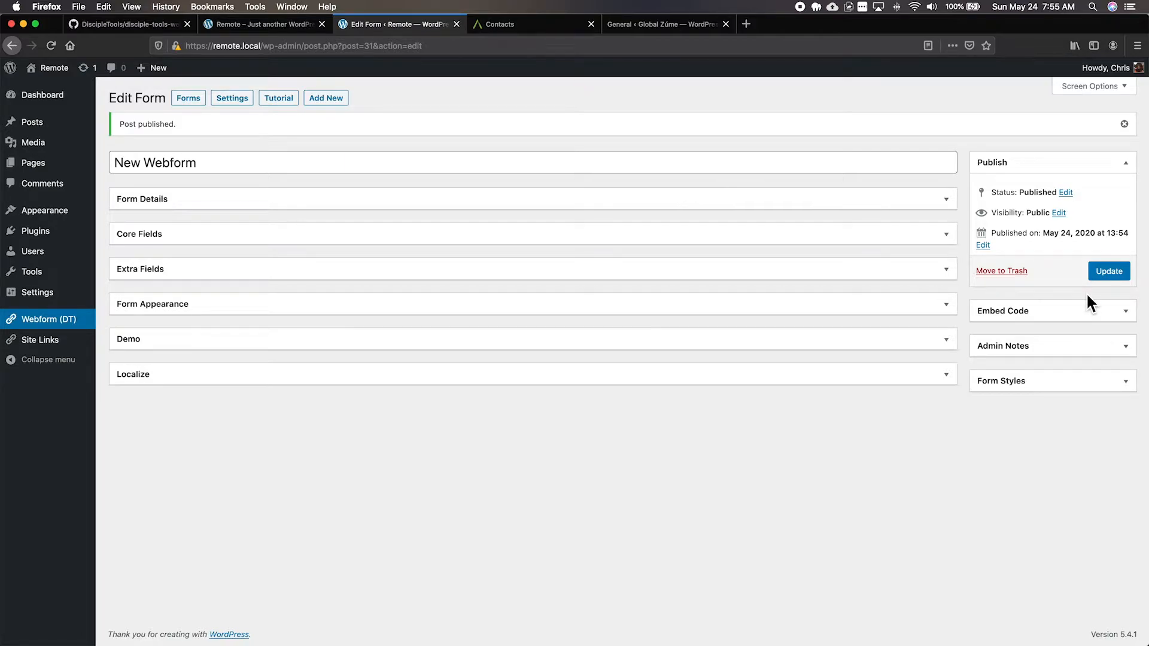
# - Expand the Form Details section and check the Form Type and Assign To User fields
pyautogui.click(944, 204)
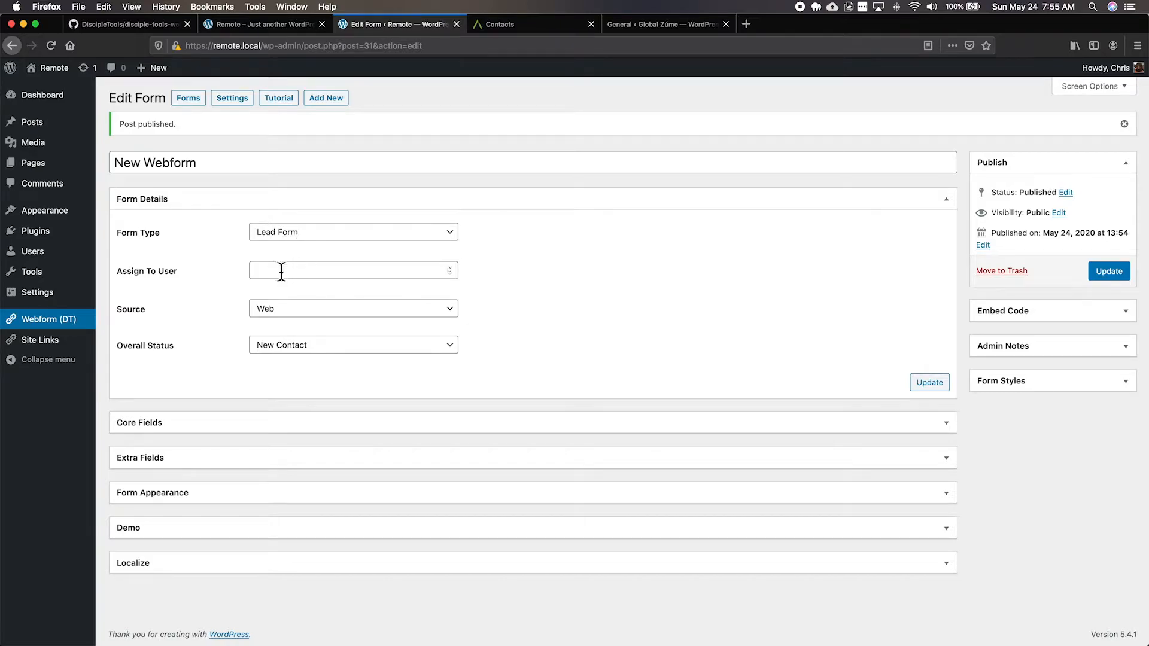
pyautogui.click(317, 234)
pyautogui.click(357, 231)
pyautogui.click(272, 274)
# - Look up the user ID of the intended assignee by opening that user's profile in the Global Zúme admin
pyautogui.click(512, 24)
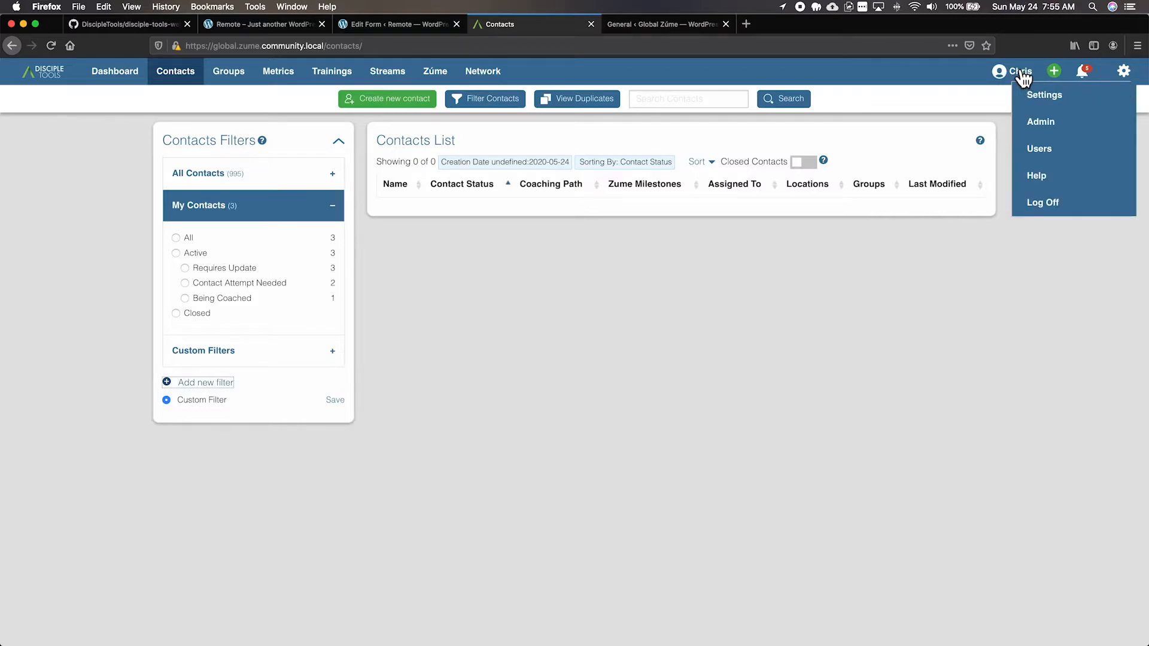
pyautogui.moveTo(1126, 75)
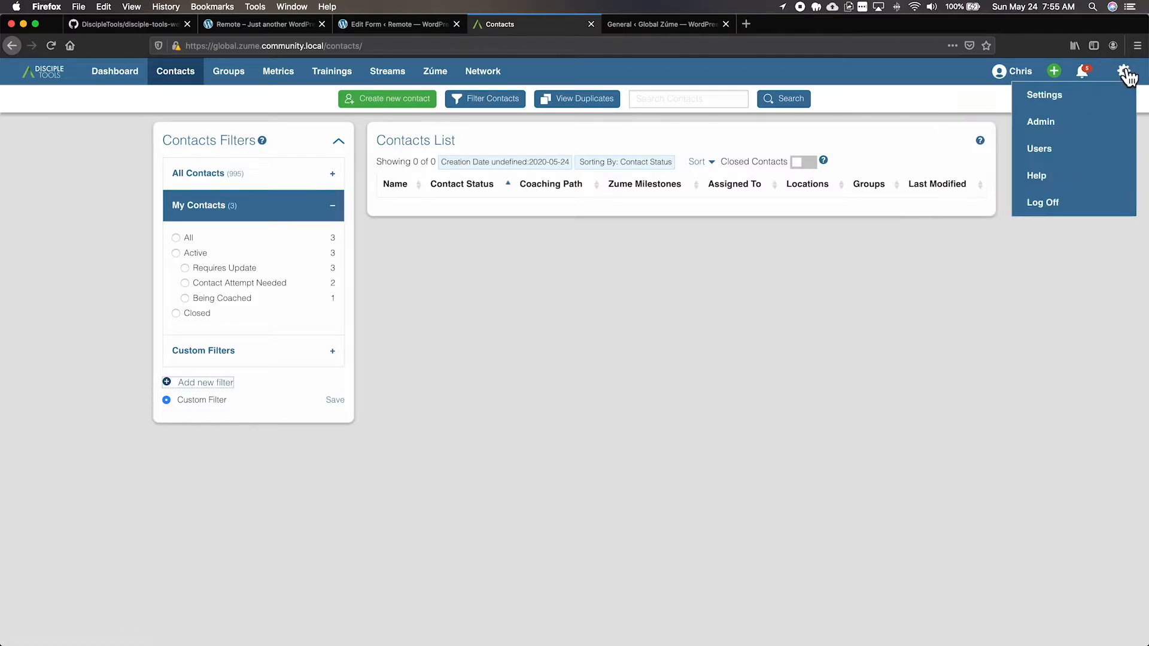
pyautogui.click(1044, 122)
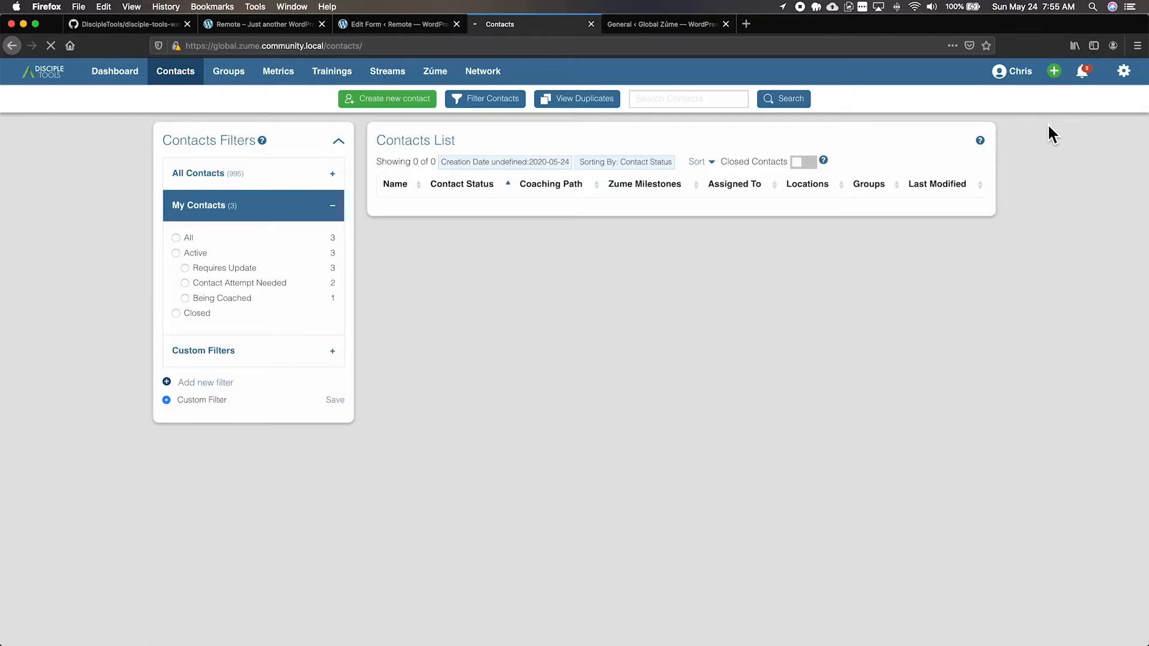
pyautogui.click(647, 25)
pyautogui.click(39, 559)
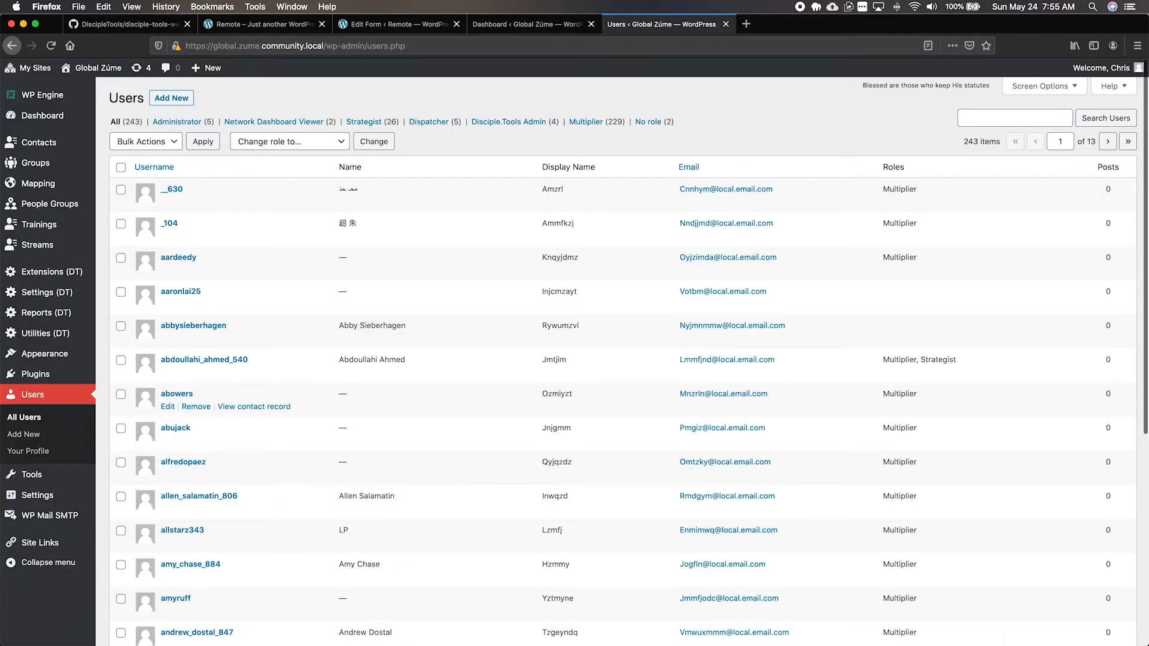
pyautogui.click(184, 395)
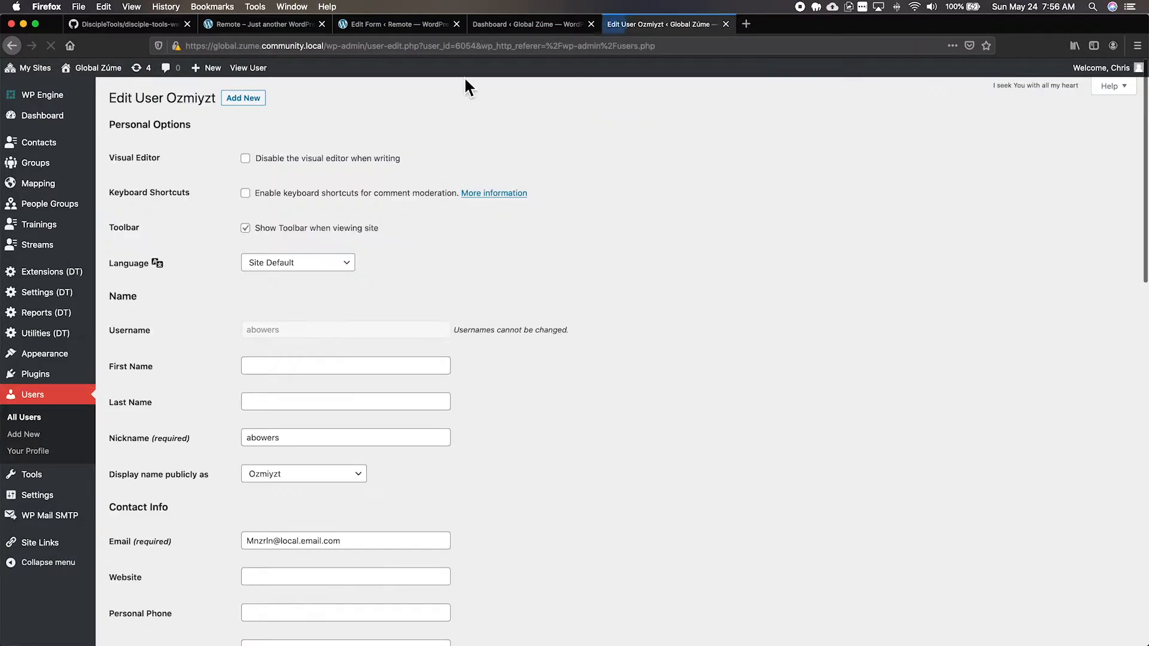
pyautogui.doubleClick(468, 53)
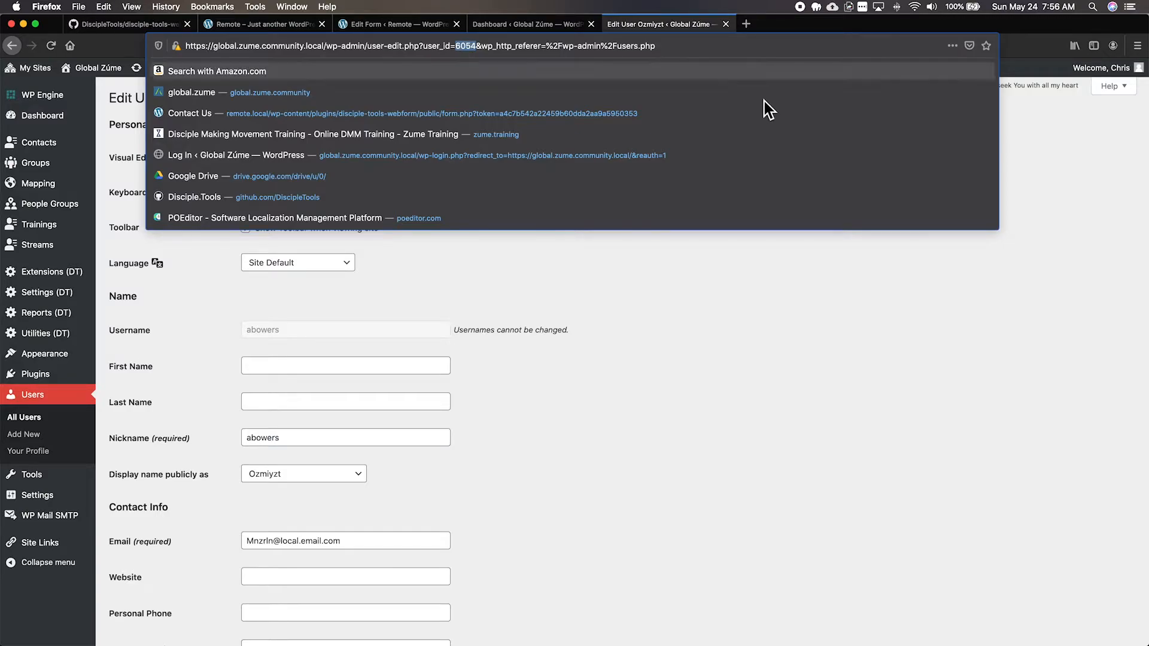
pyautogui.click(802, 246)
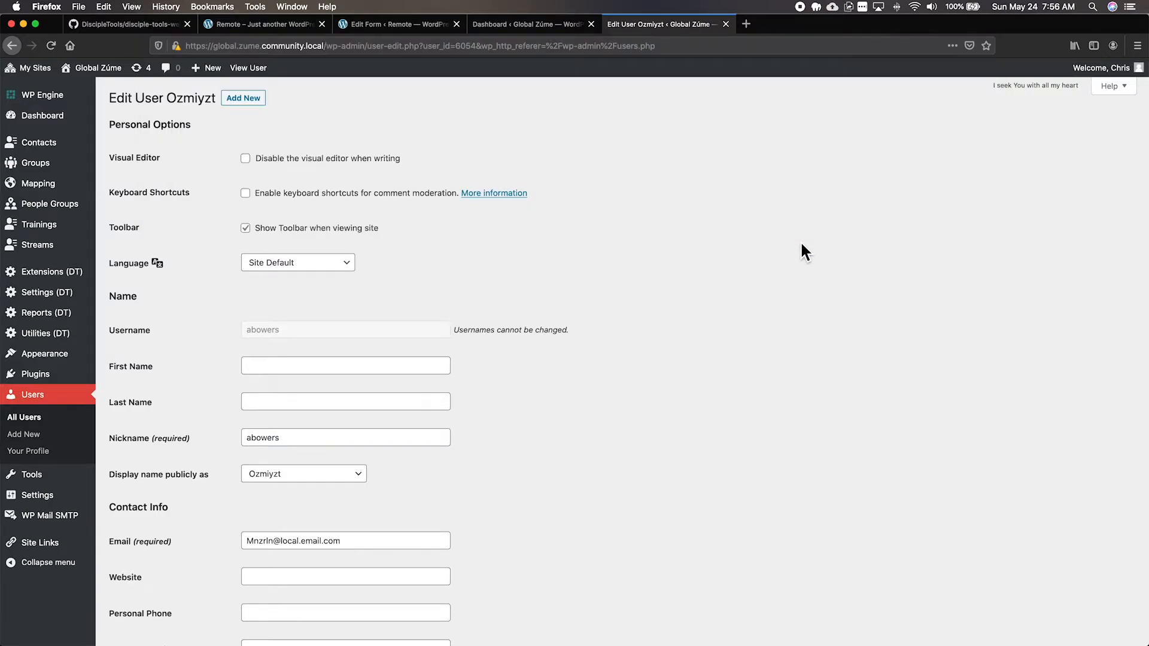
# - Assign "New Webform" on the remote site to the chosen Global Zúme user by entering that user's ID
pyautogui.click(541, 25)
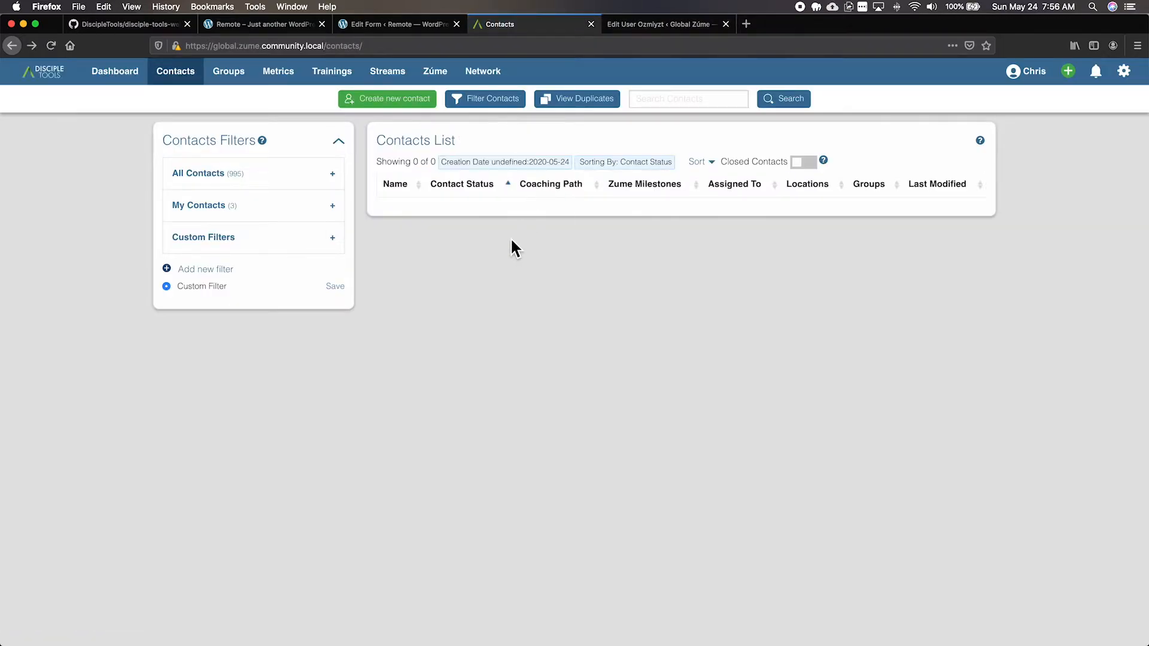
pyautogui.click(390, 25)
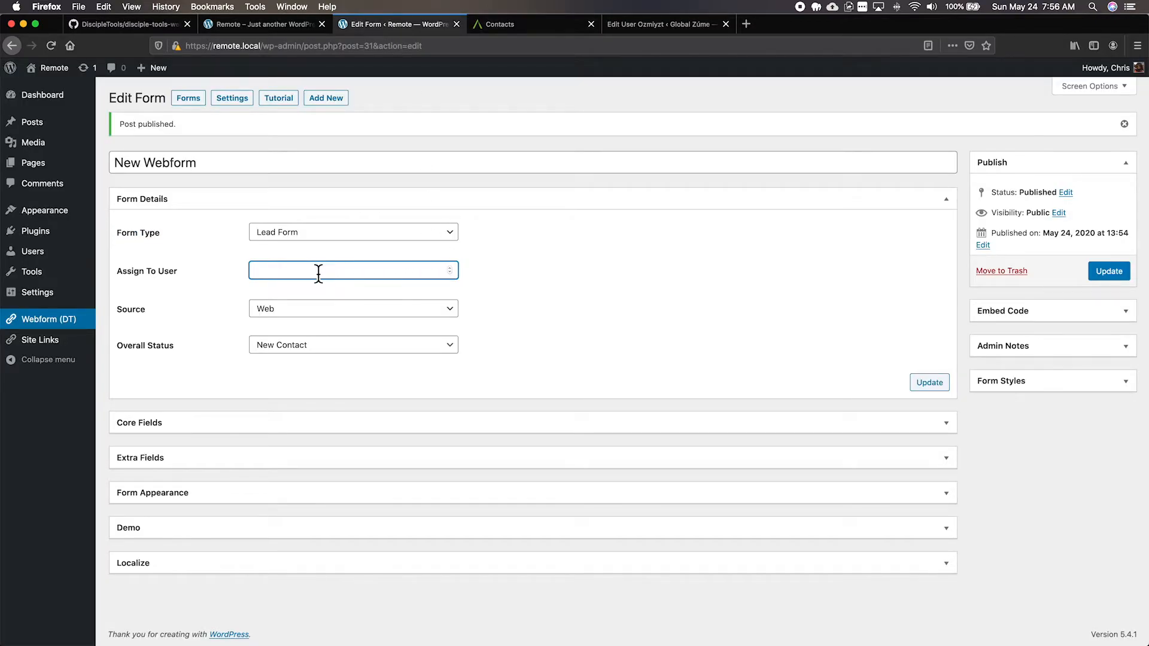
pyautogui.write('6054')
pyautogui.click(607, 269)
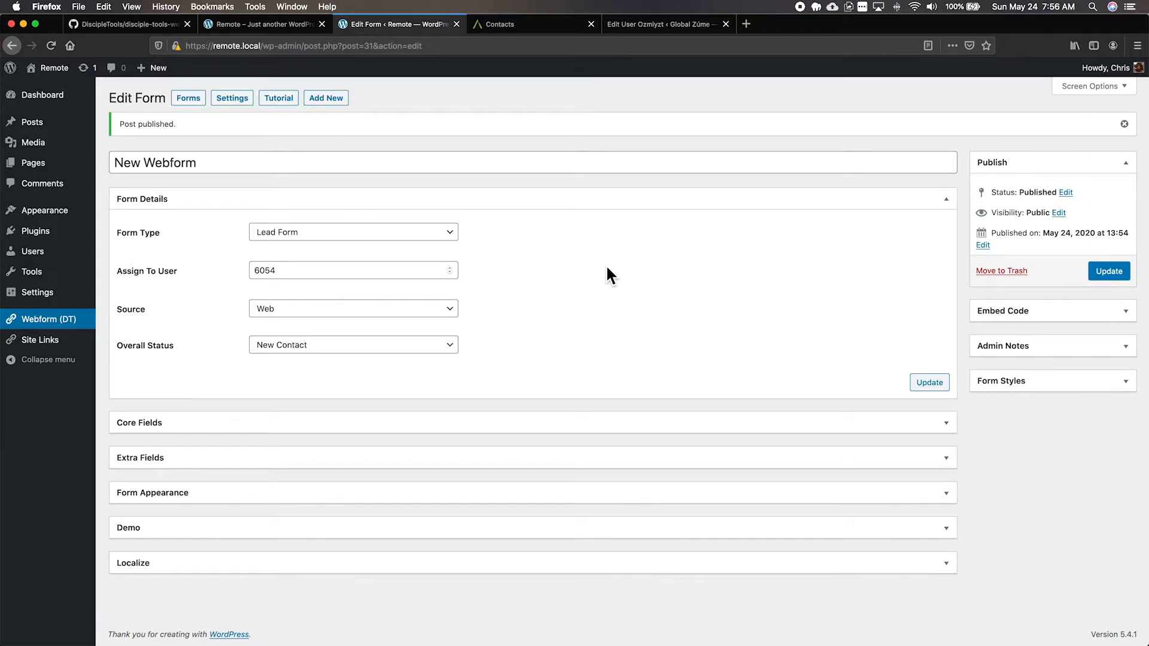
# - Compare the webform's Source choices with the options of the Sources custom field in the Global Zúme Disciple Tools settings
pyautogui.click(393, 308)
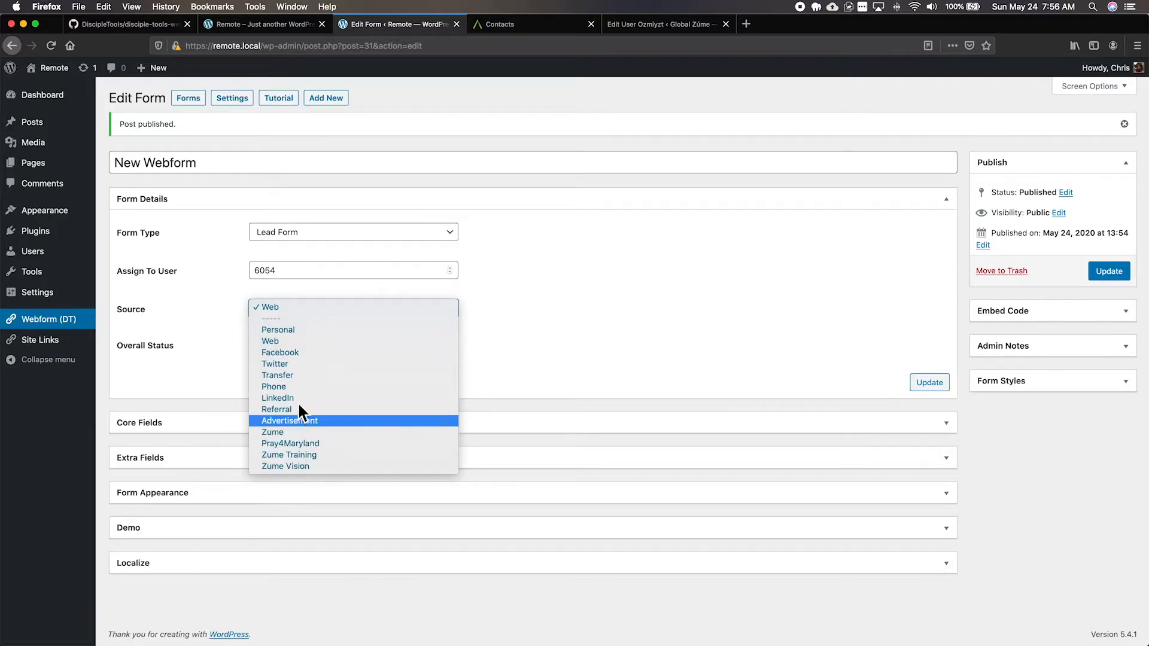
pyautogui.click(562, 319)
pyautogui.click(622, 27)
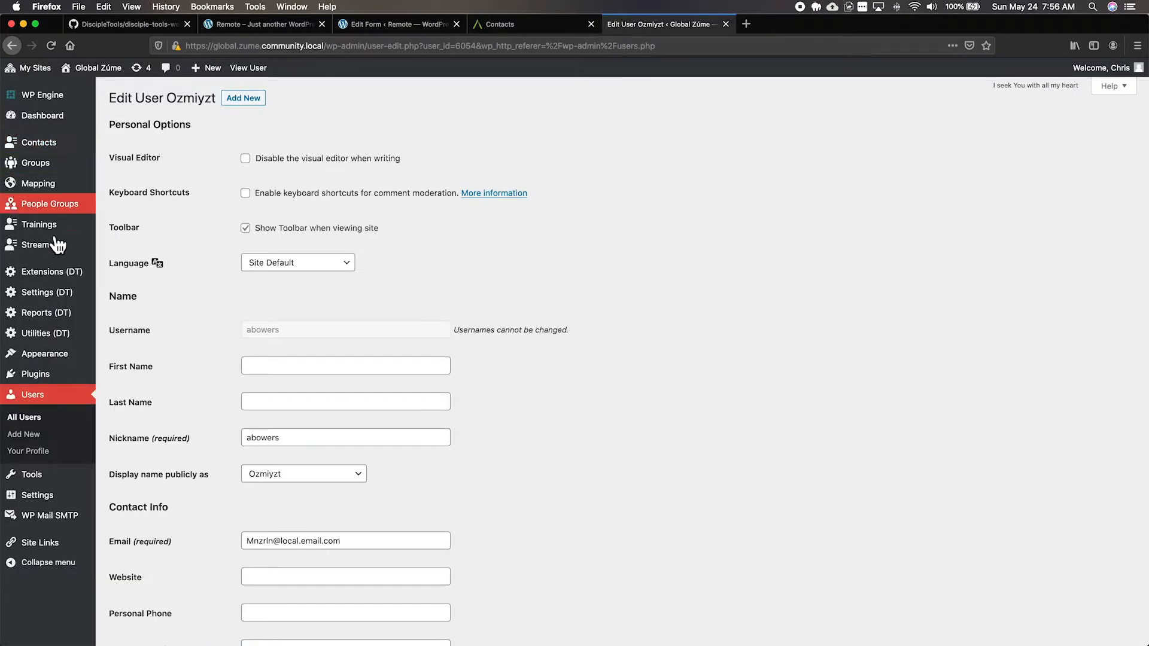
pyautogui.moveTo(51, 292)
pyautogui.click(142, 353)
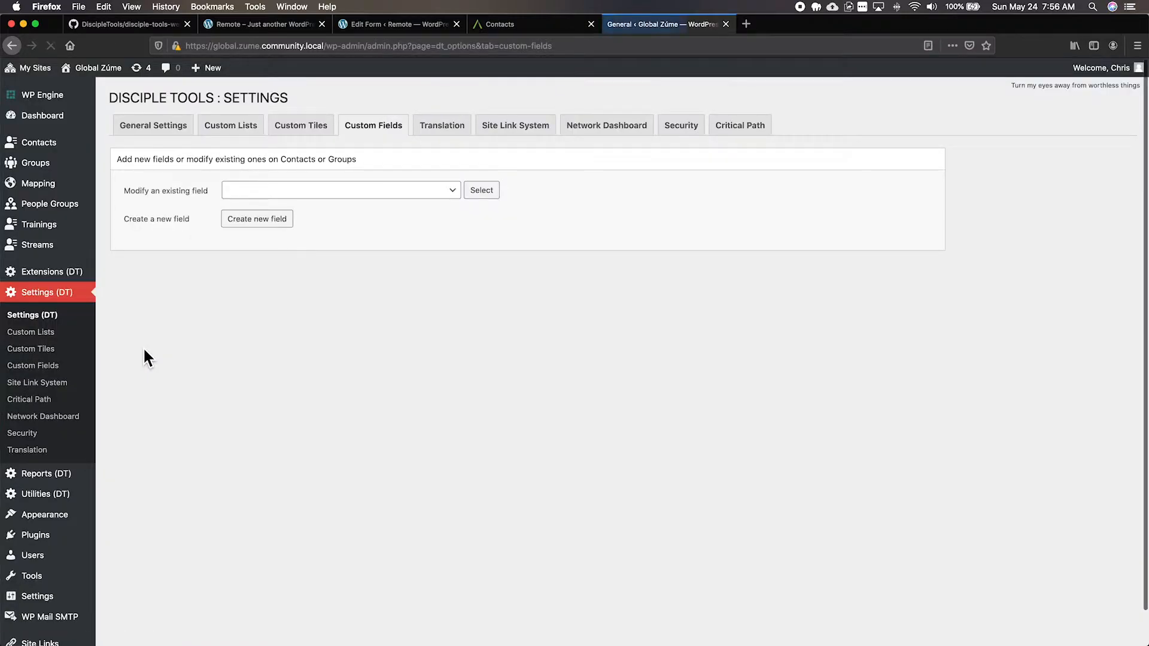
pyautogui.click(393, 189)
pyautogui.scroll(-10, 361, 335)
pyautogui.scroll(-2, 362, 335)
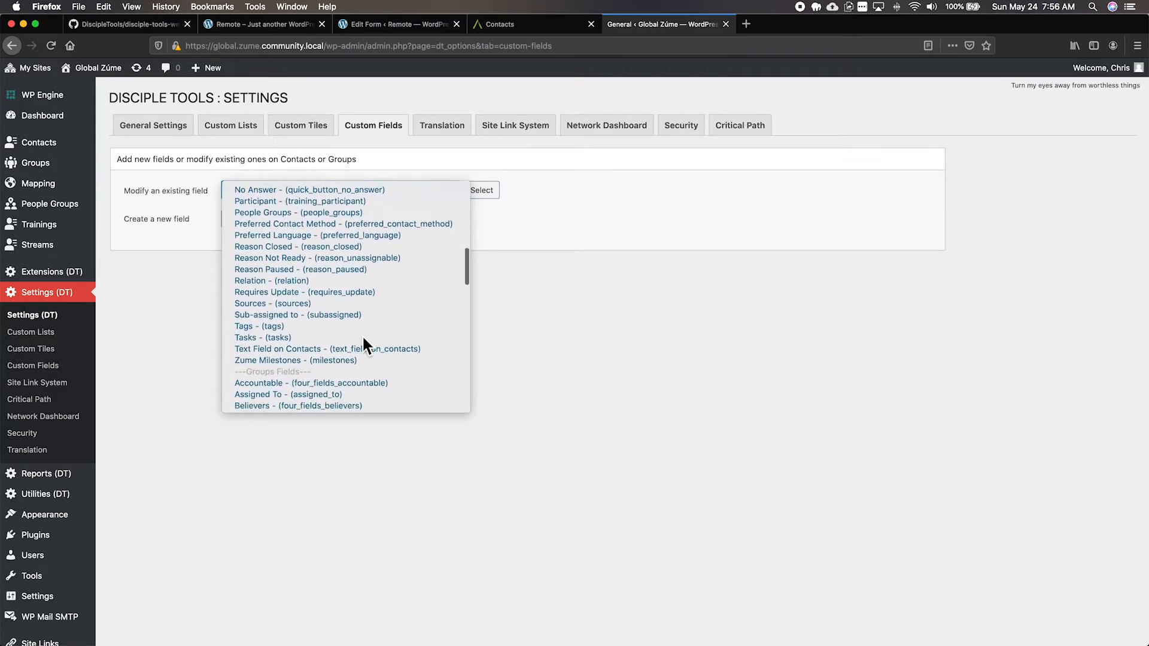
pyautogui.click(362, 303)
pyautogui.click(486, 193)
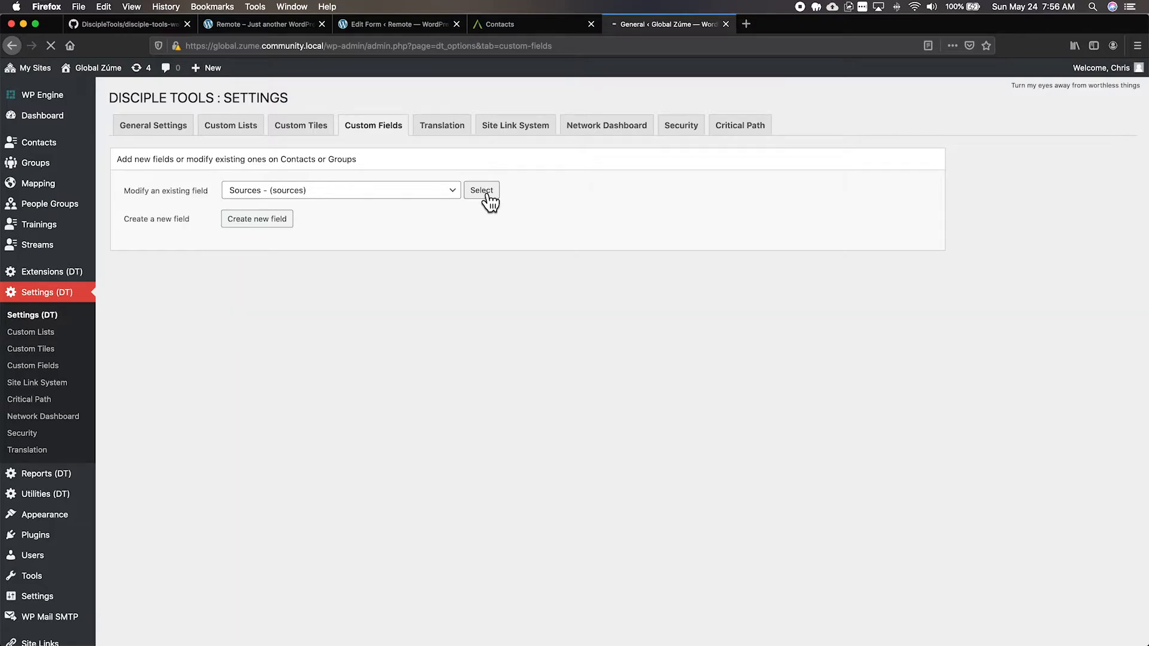
pyautogui.scroll(-3, 606, 470)
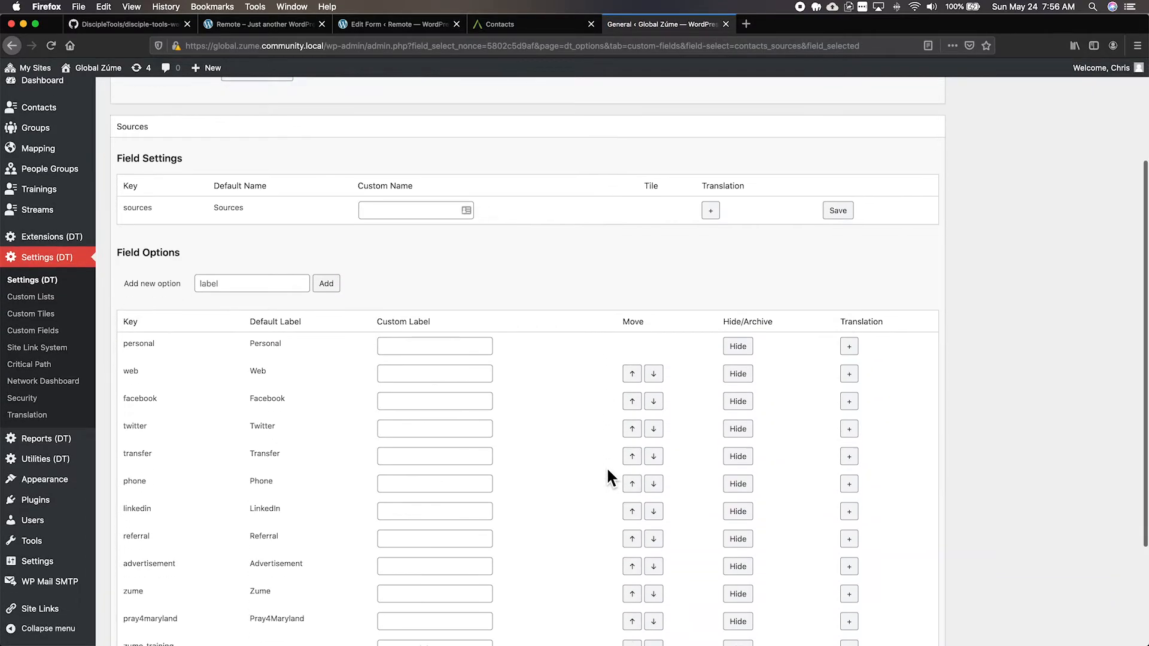
pyautogui.scroll(-3, 607, 473)
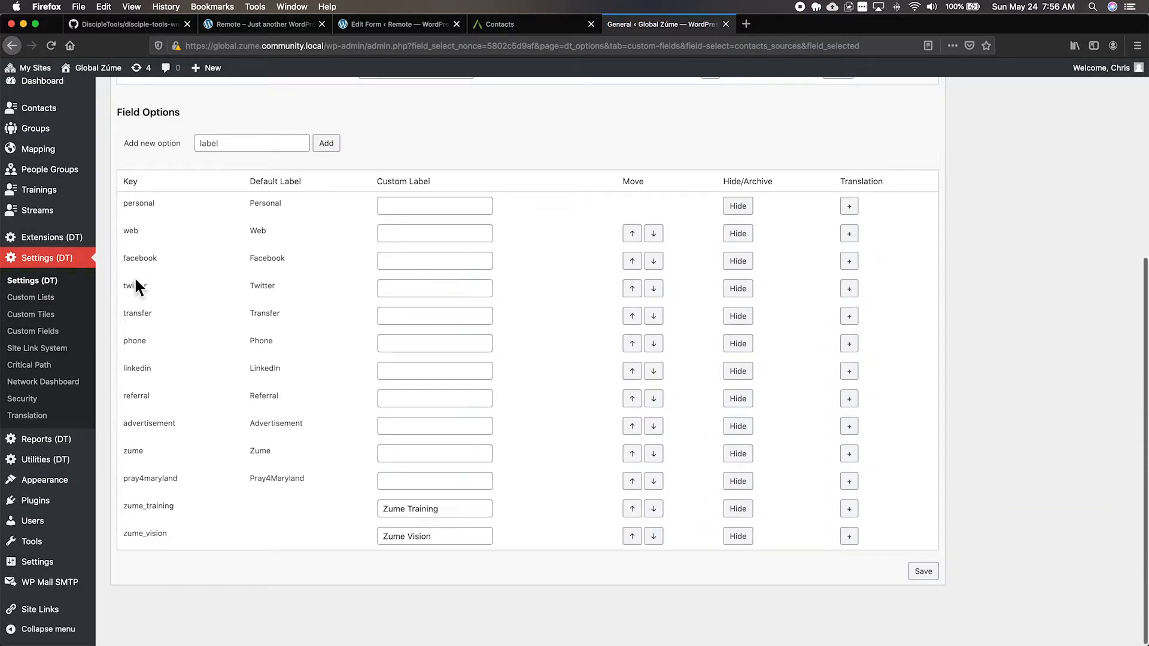
# - On the remote site's "New Webform", set the Source to Zume Vision and the Overall Status to "Waiting to be accepted"
pyautogui.click(394, 24)
pyautogui.click(343, 309)
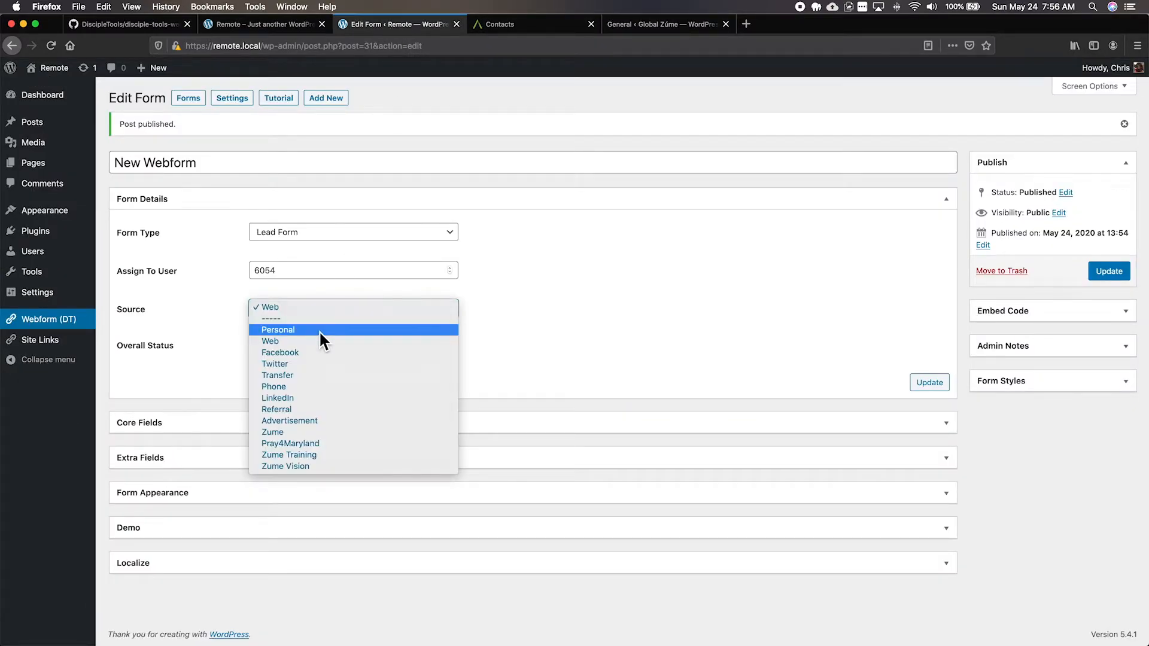
pyautogui.click(314, 466)
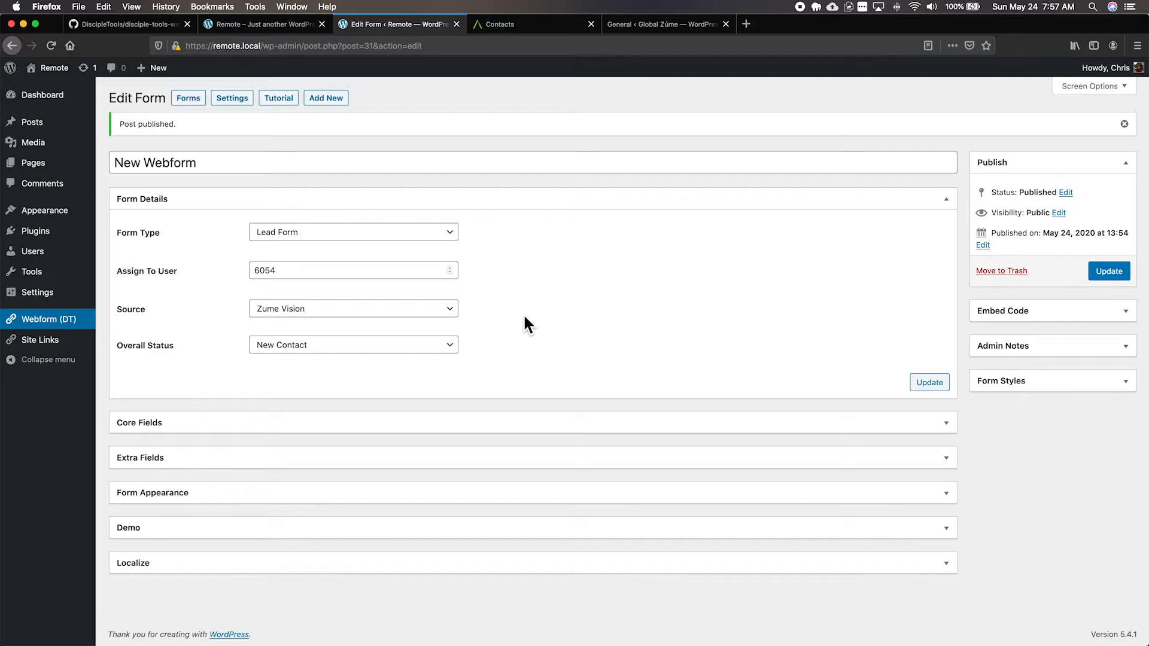
pyautogui.click(368, 347)
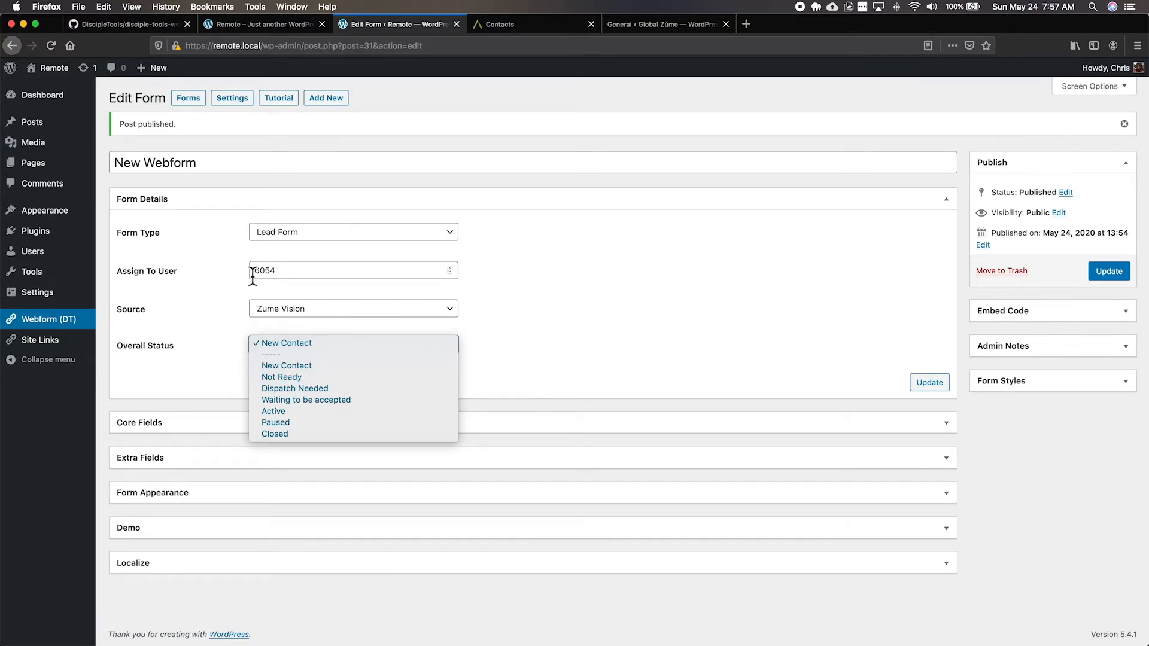
pyautogui.click(306, 400)
pyautogui.click(532, 344)
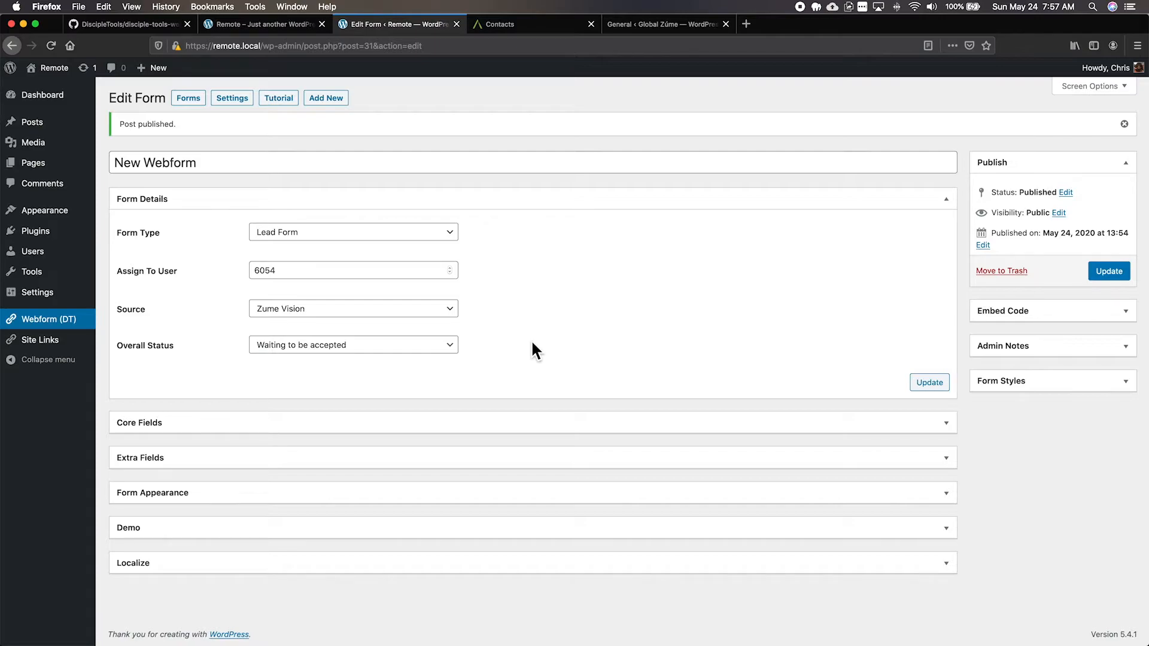
# - Collapse Form Details, expand the Core Fields and Embed Code sections, and select the whole iframe embed code
pyautogui.click(948, 200)
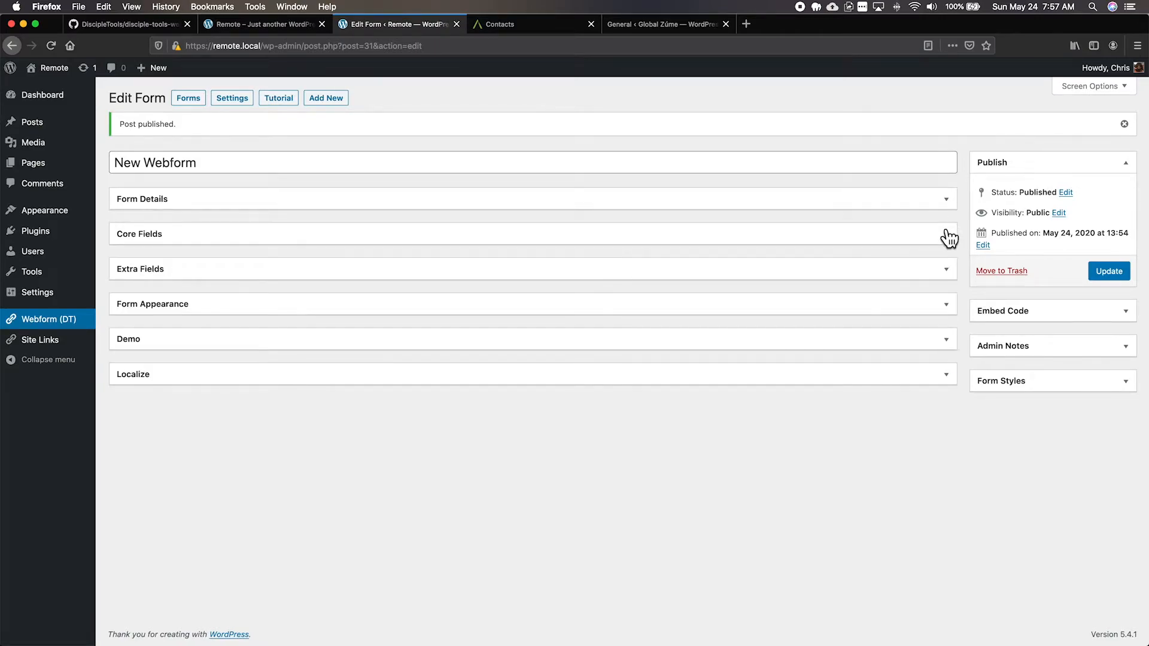
pyautogui.click(948, 238)
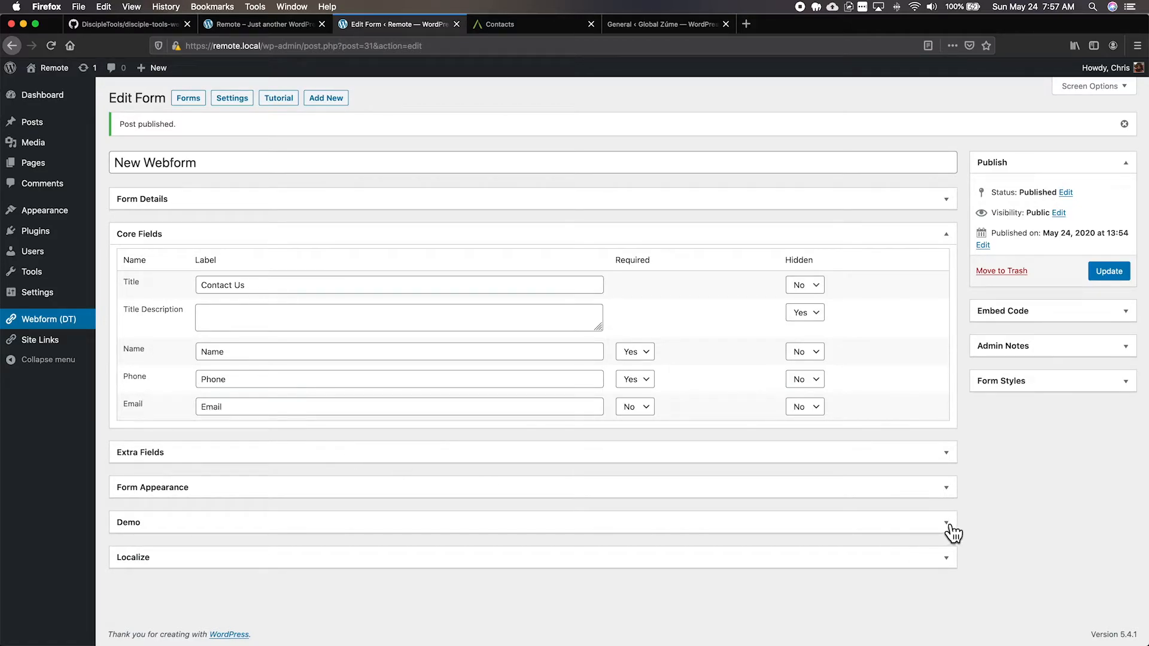
pyautogui.click(1121, 323)
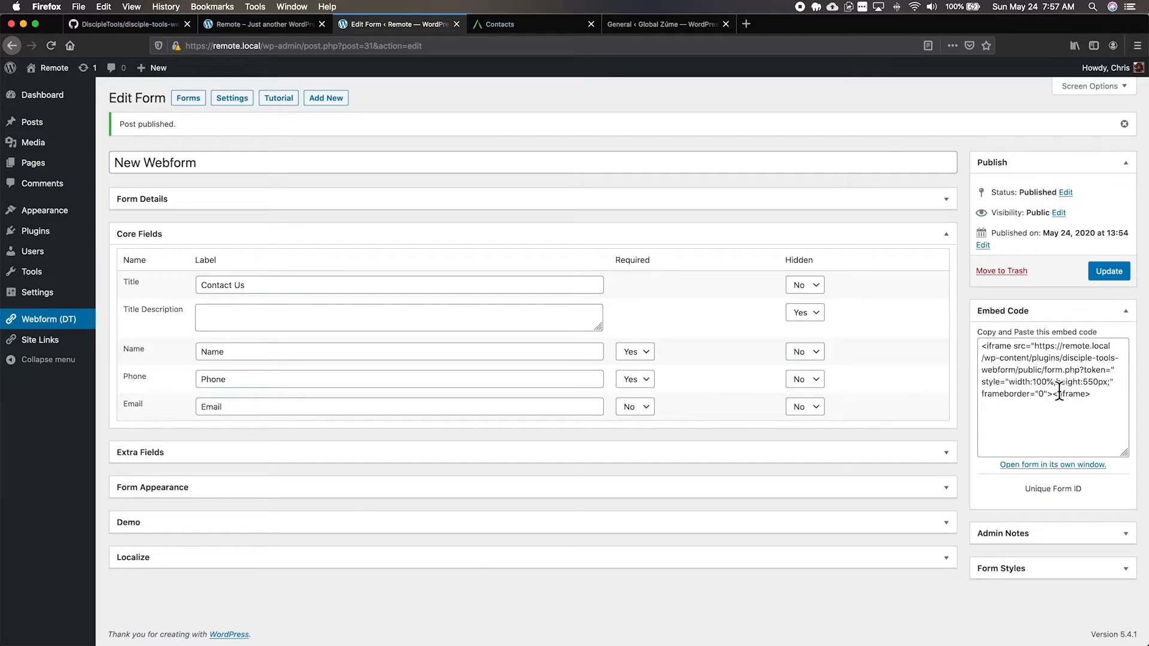
pyautogui.moveTo(1099, 399); pyautogui.dragTo(979, 352)
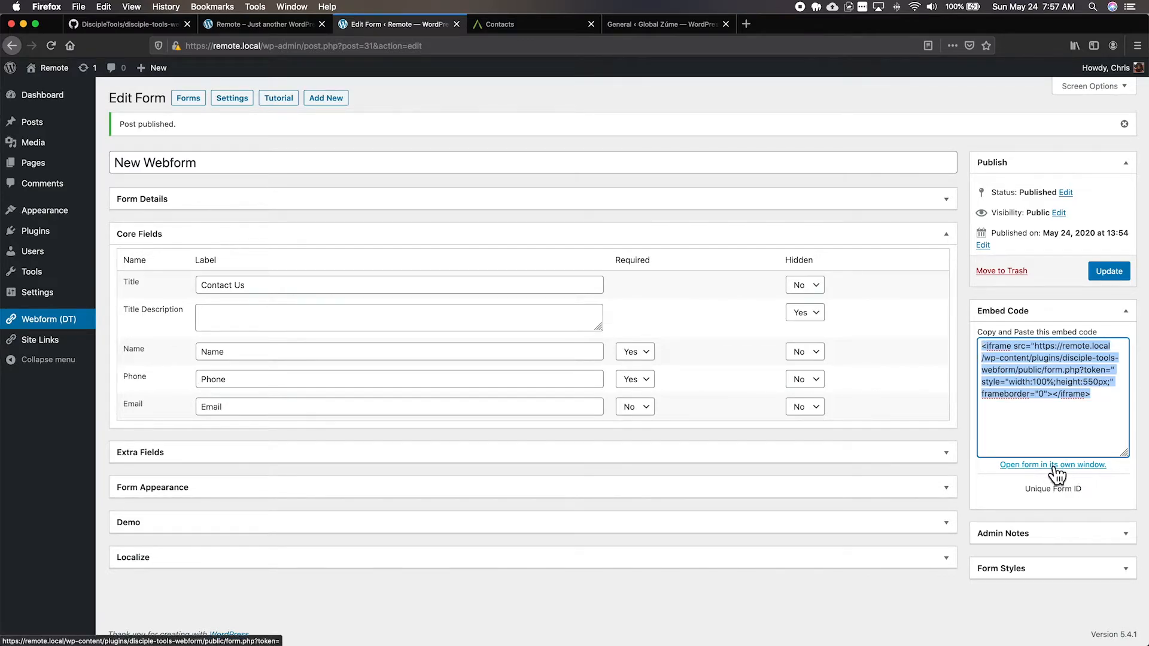
# - Save the webform's changes and open the public form in its own window
pyautogui.click(1110, 274)
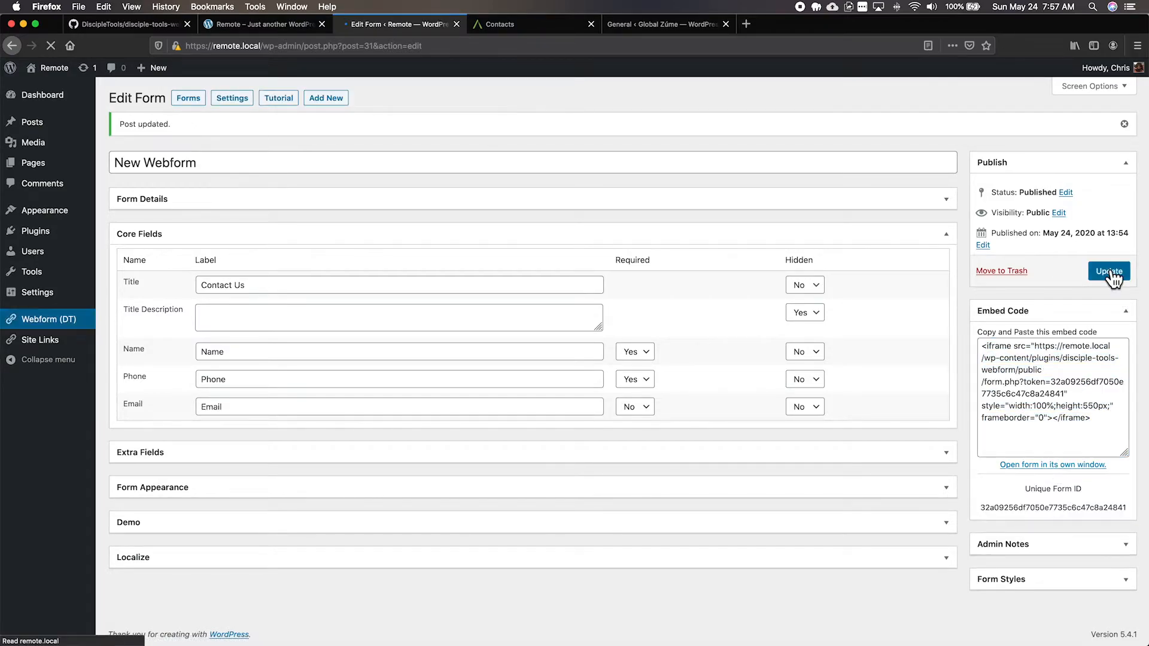
pyautogui.click(1052, 466)
pyautogui.click(526, 30)
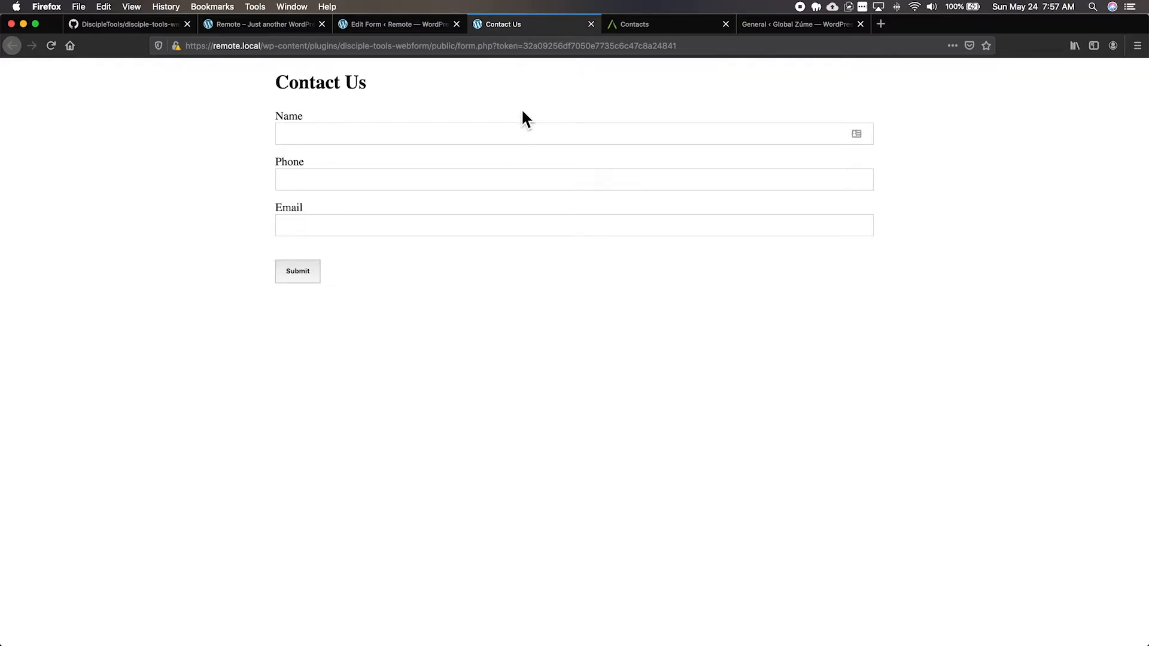
# - Change the form's title label to "Greetings! Contact Us", save the form, and reload the public page
pyautogui.click(413, 24)
pyautogui.click(253, 290)
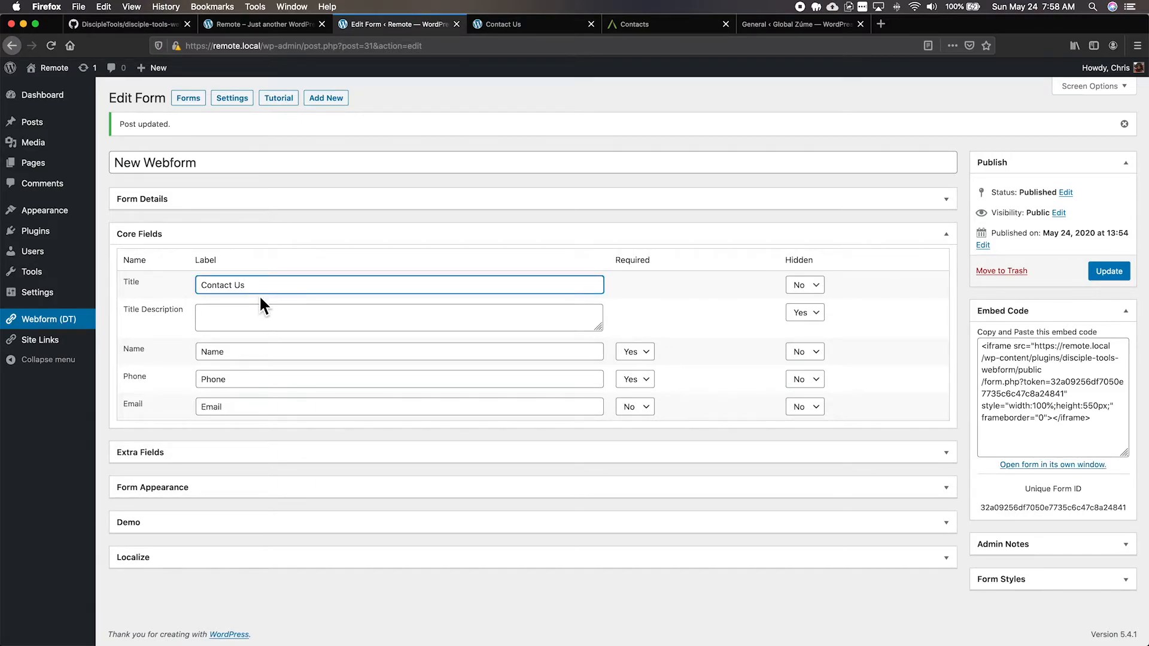
pyautogui.click(203, 286)
pyautogui.write('Greetings!')
pyautogui.click(1107, 271)
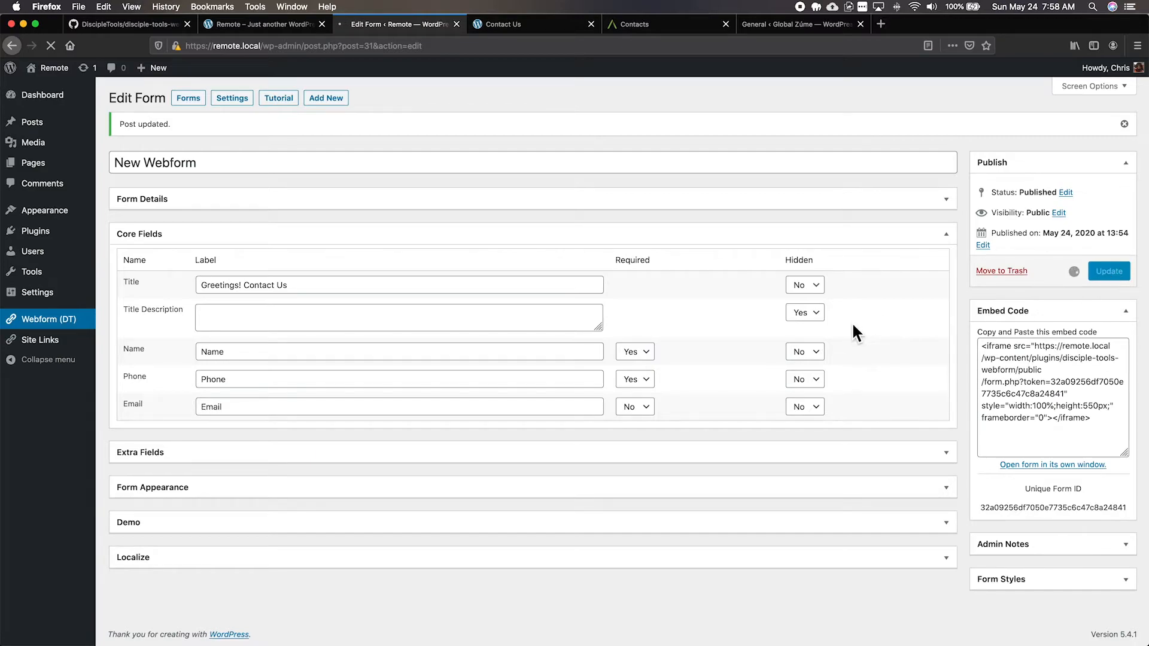
pyautogui.click(517, 30)
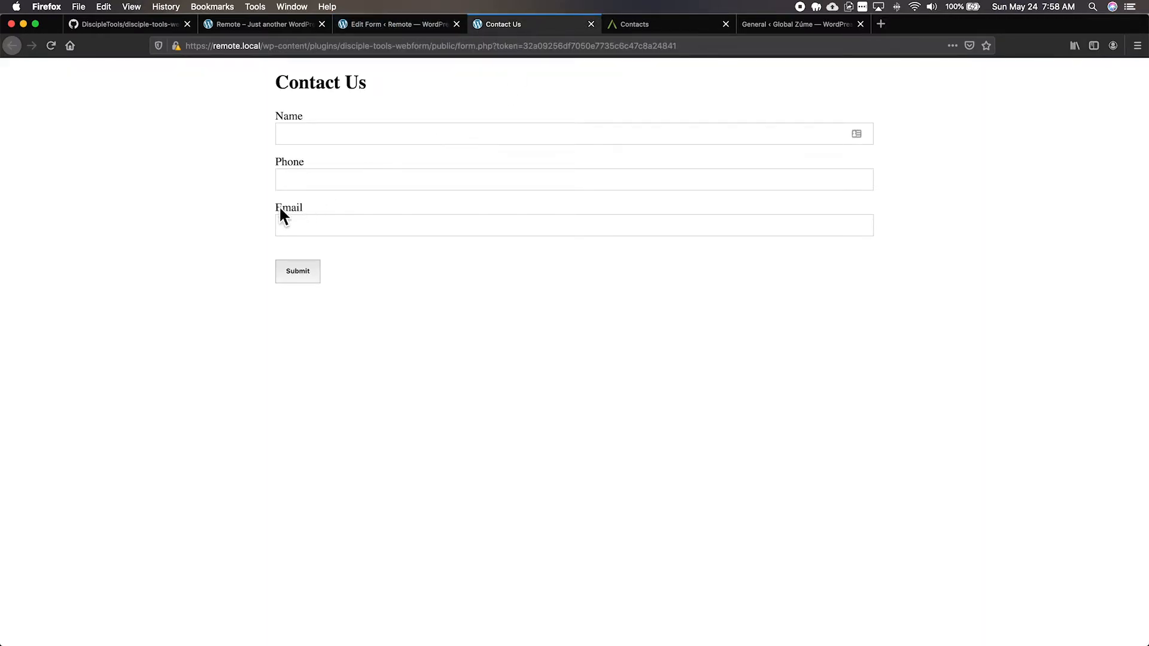
pyautogui.press('super+r')
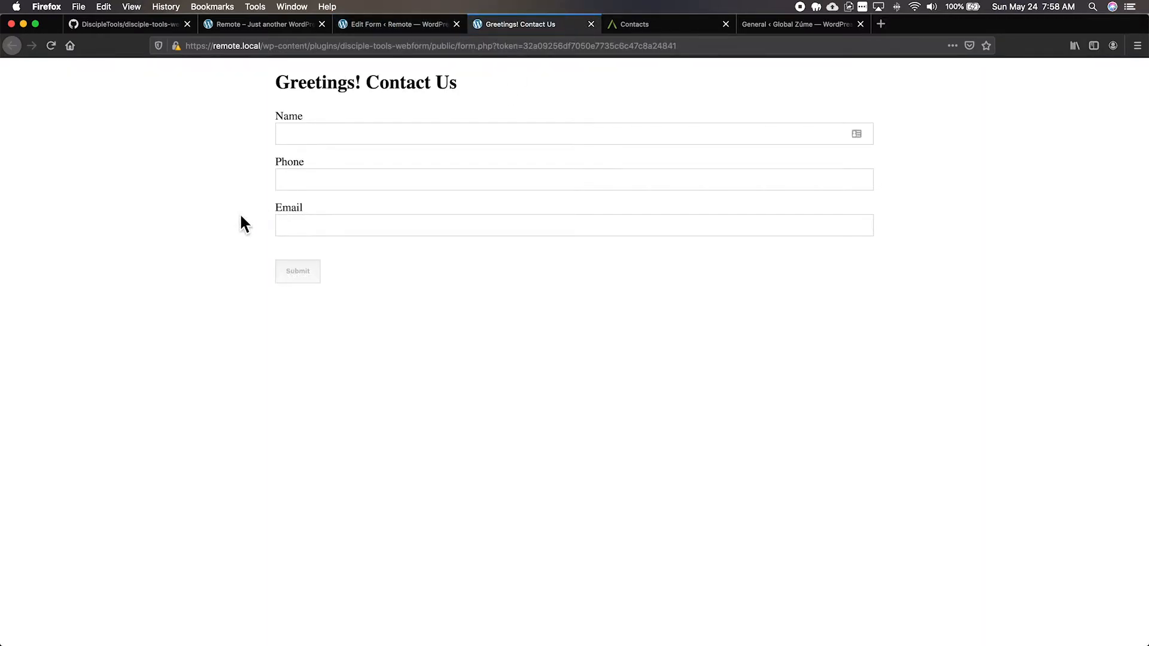
# - Review the Name and Email labels in Core Fields and the Required choices for Name without changing them
pyautogui.click(394, 25)
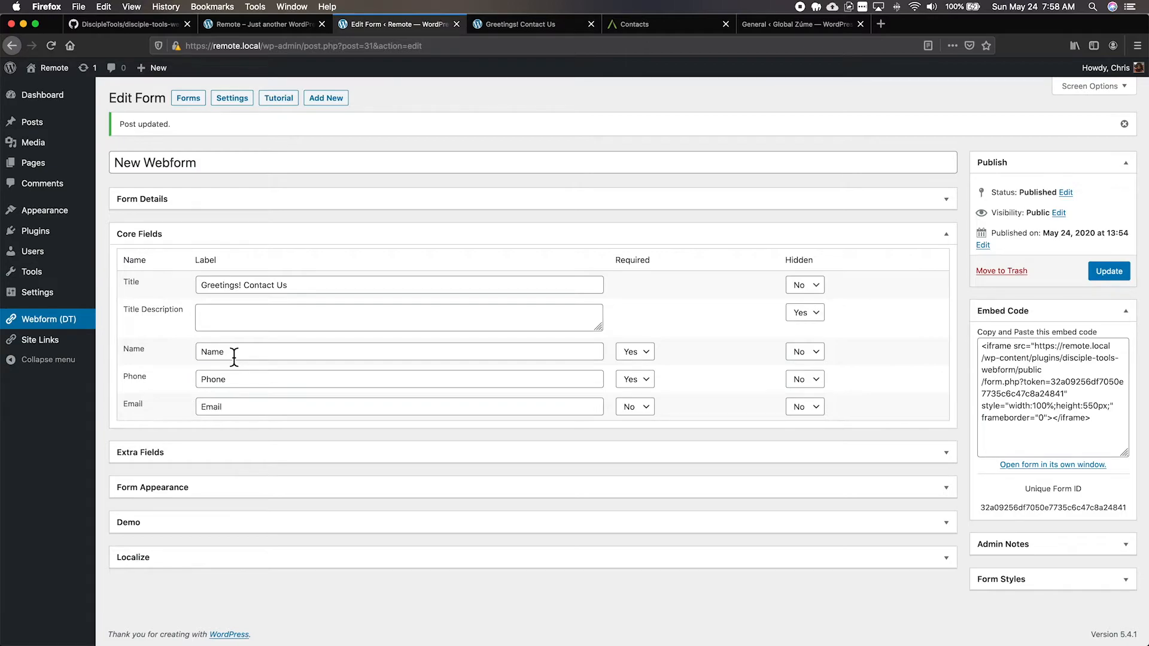
pyautogui.moveTo(234, 355); pyautogui.dragTo(174, 356)
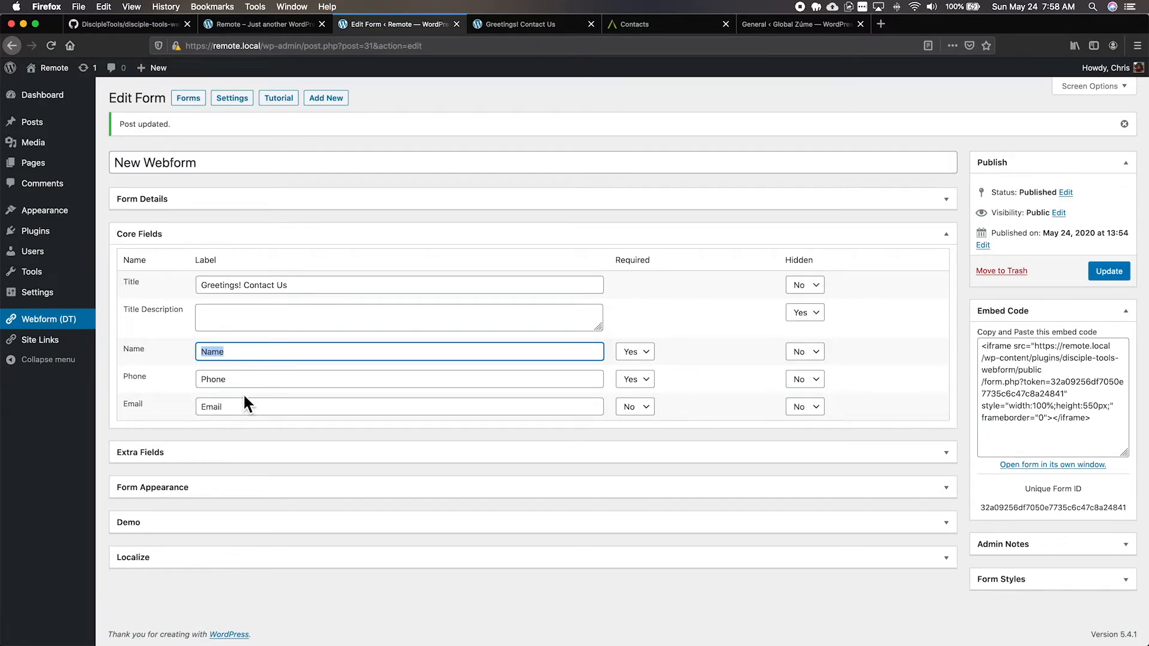
pyautogui.moveTo(247, 389); pyautogui.dragTo(197, 418)
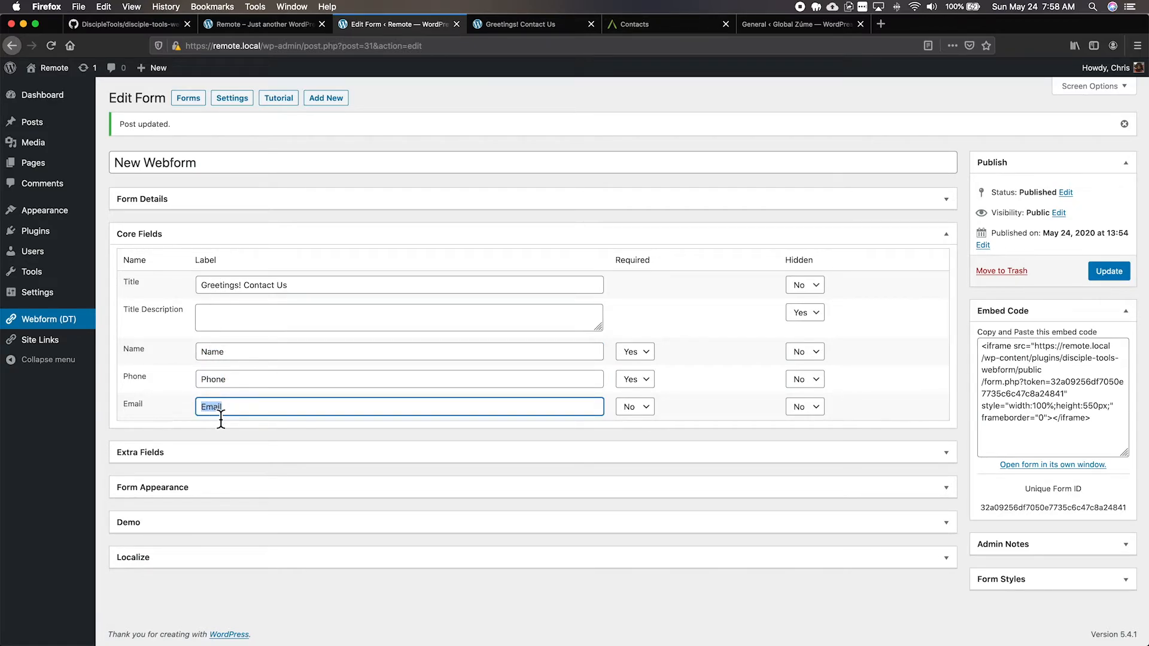
pyautogui.click(253, 421)
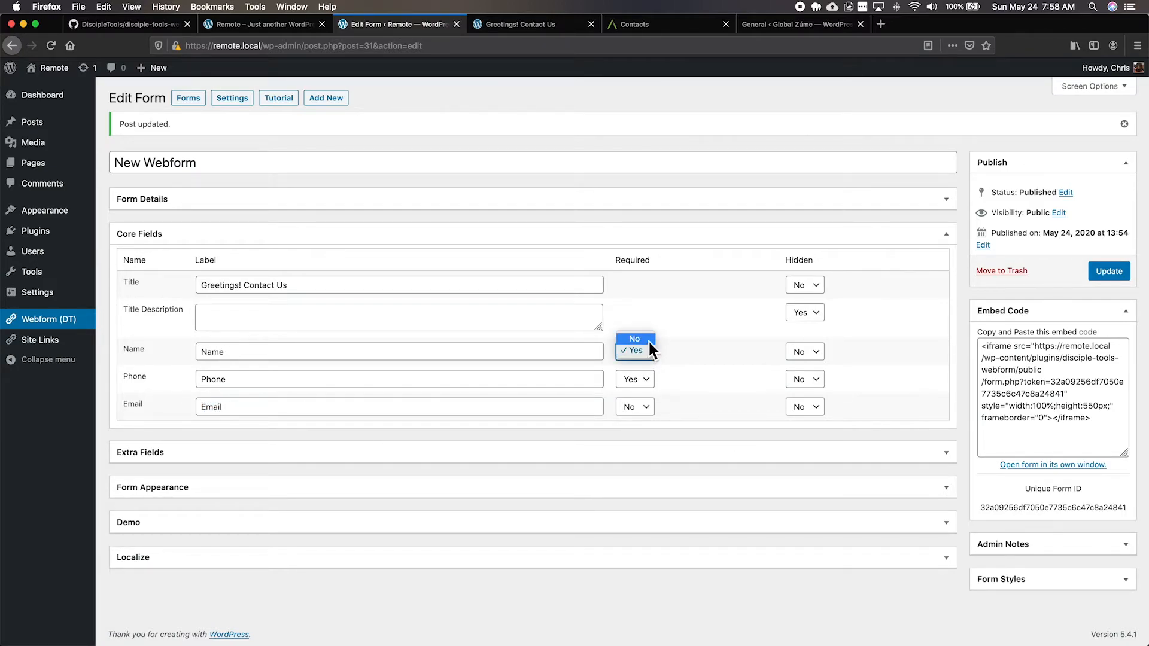
pyautogui.click(672, 354)
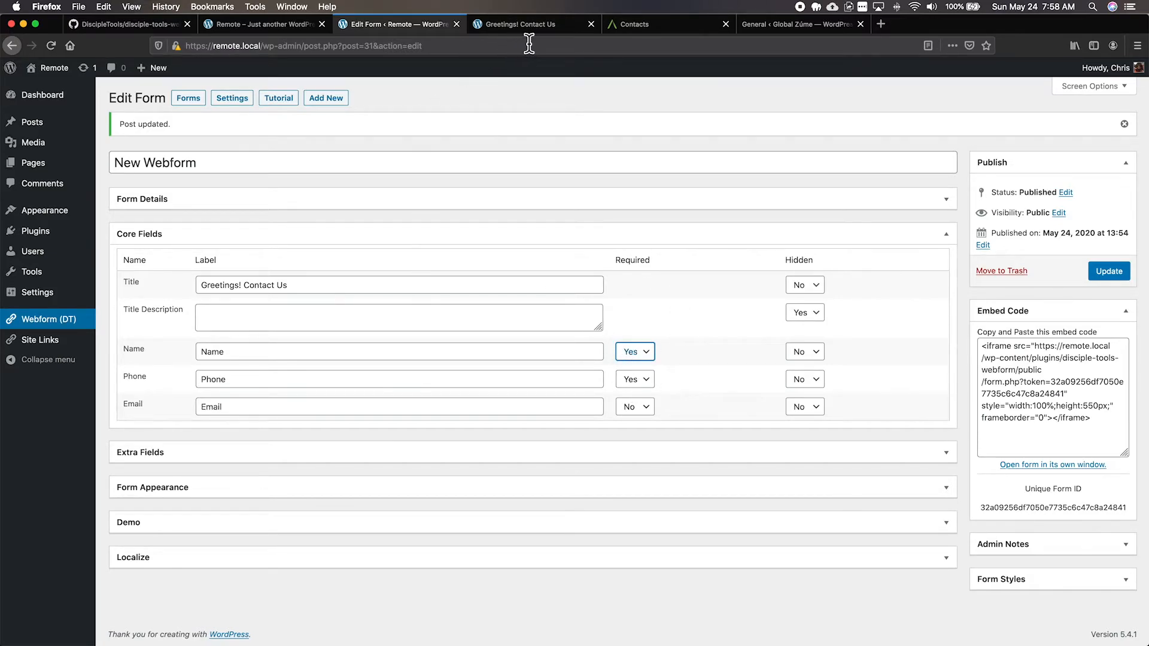
# - Test the required fields by submitting the public form empty, and return to the webform editor
pyautogui.click(540, 25)
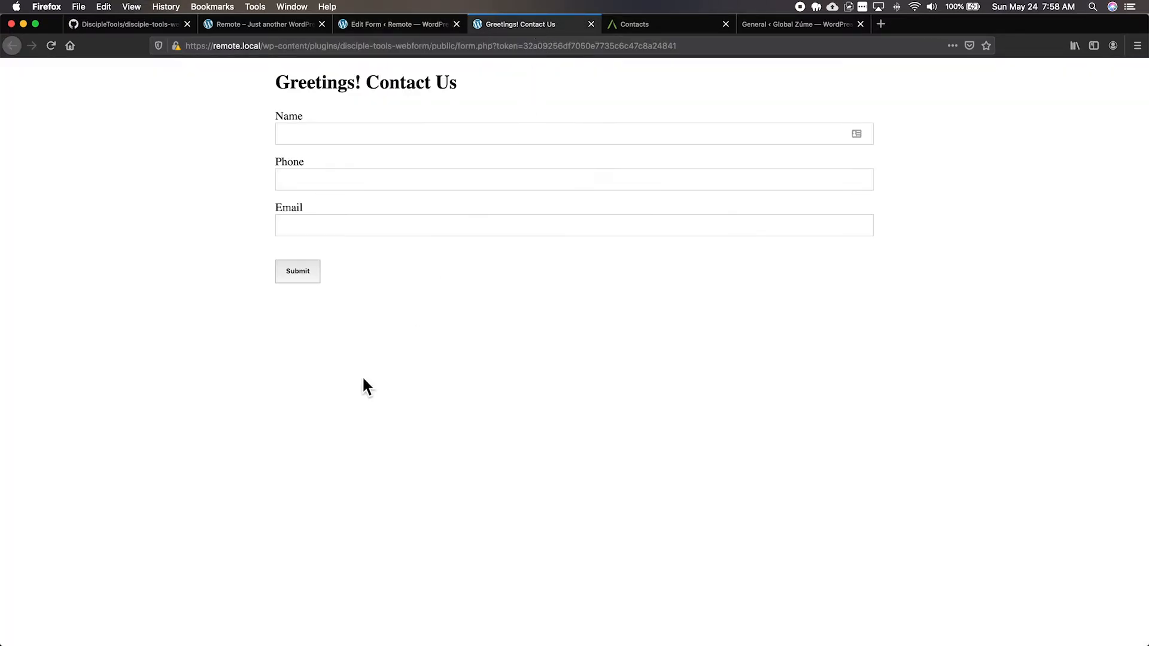
pyautogui.click(299, 272)
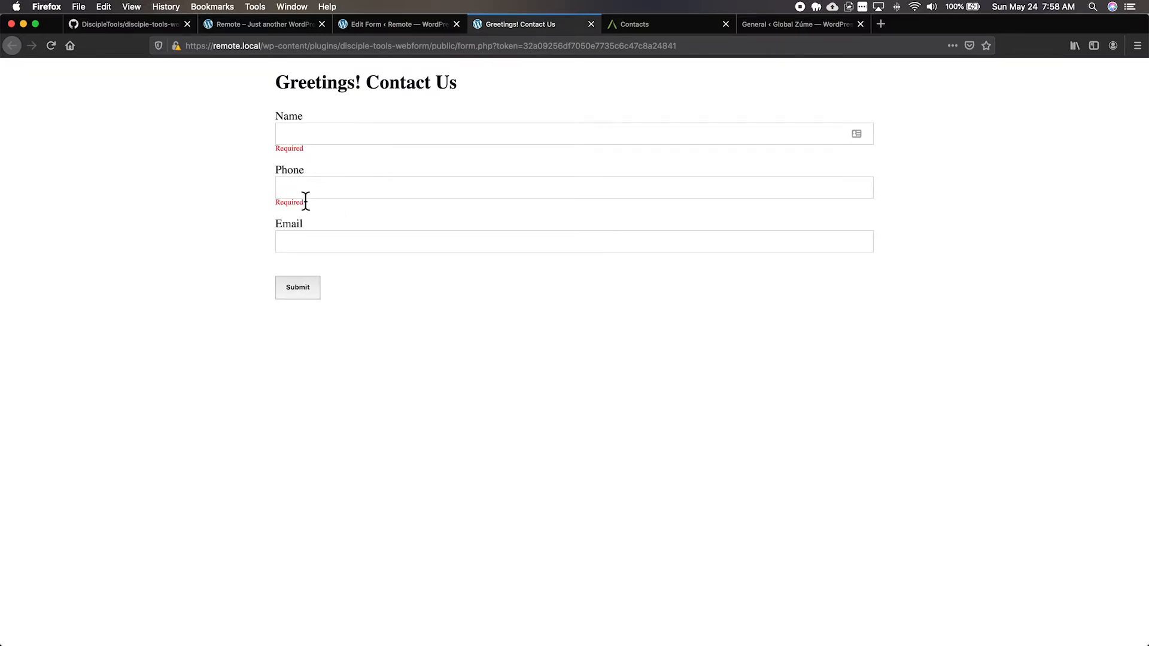
pyautogui.click(405, 25)
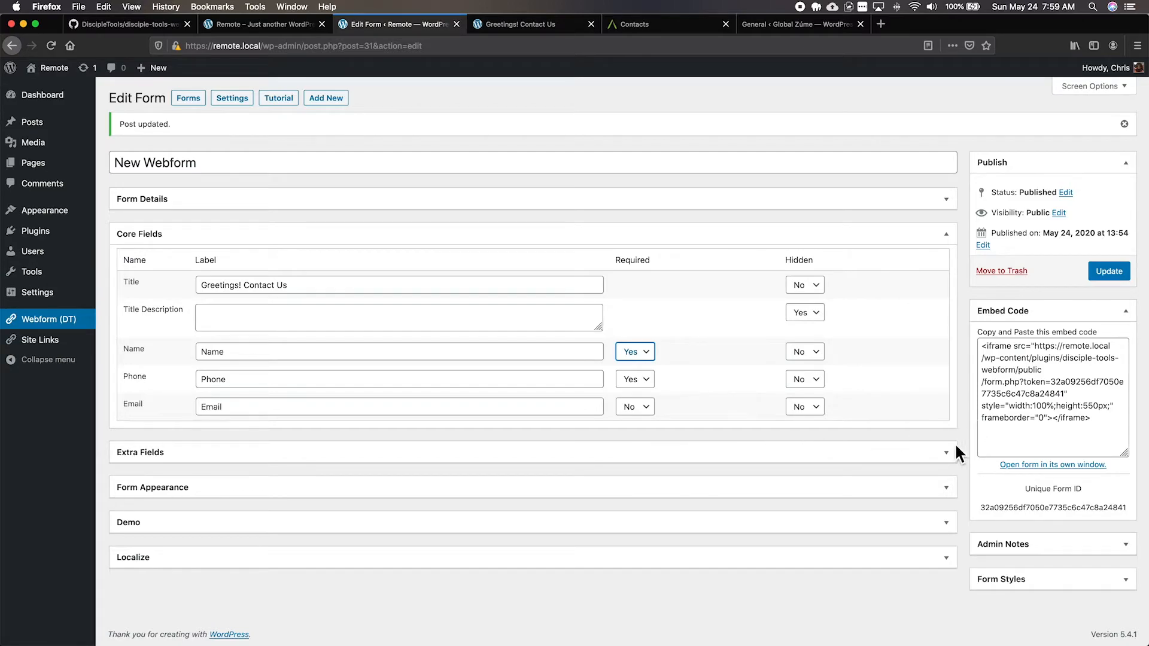
# - Collapse Core Fields, expand Extra Fields, and briefly check the Global Zúme contacts list
pyautogui.click(951, 238)
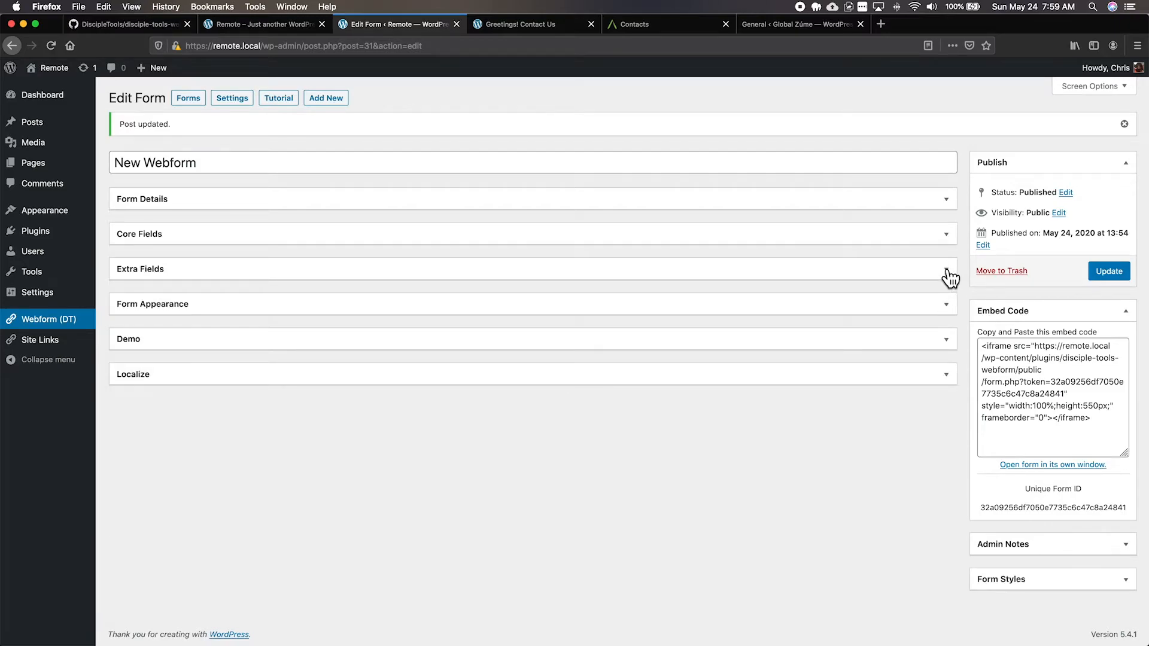
pyautogui.click(949, 272)
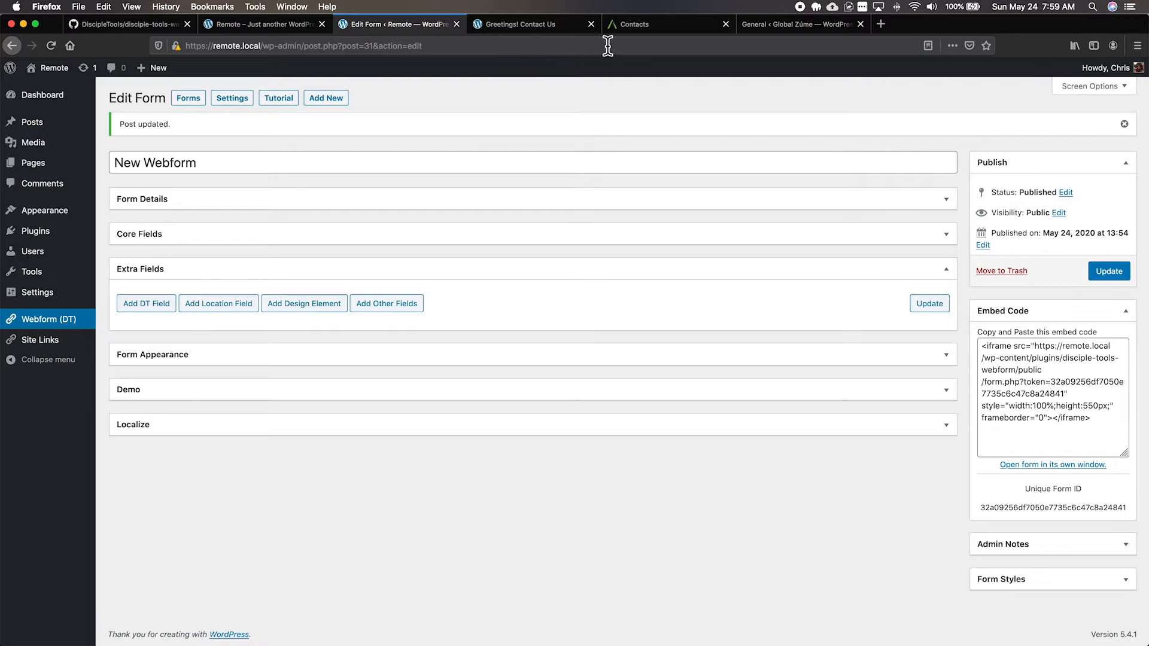
pyautogui.click(653, 24)
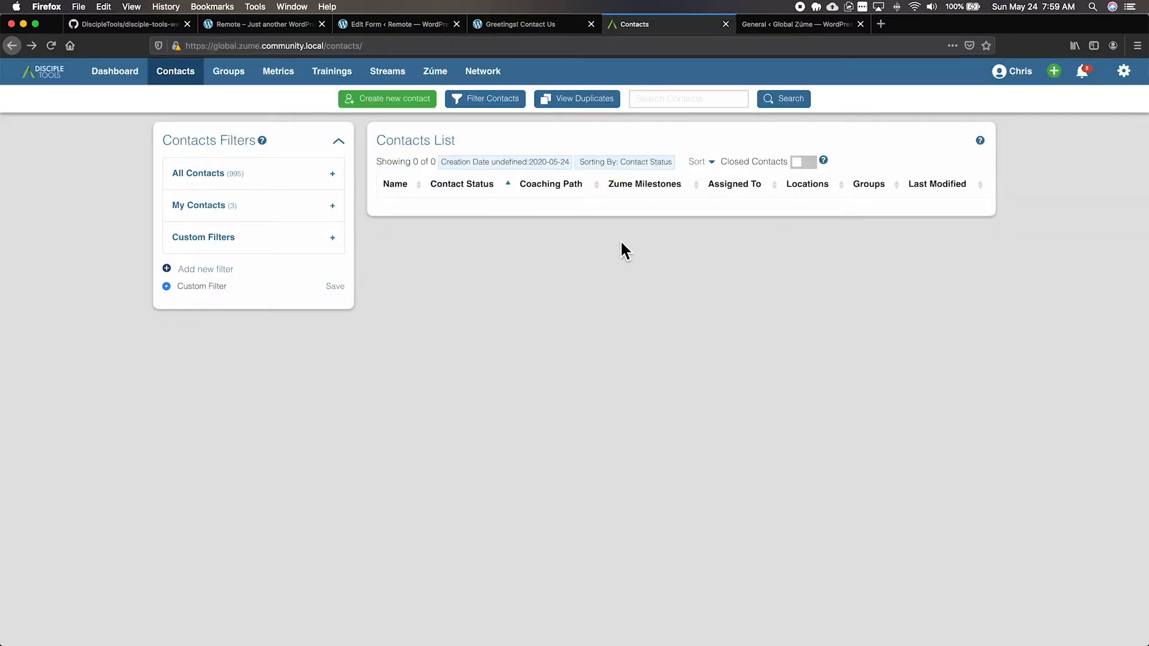
pyautogui.click(389, 24)
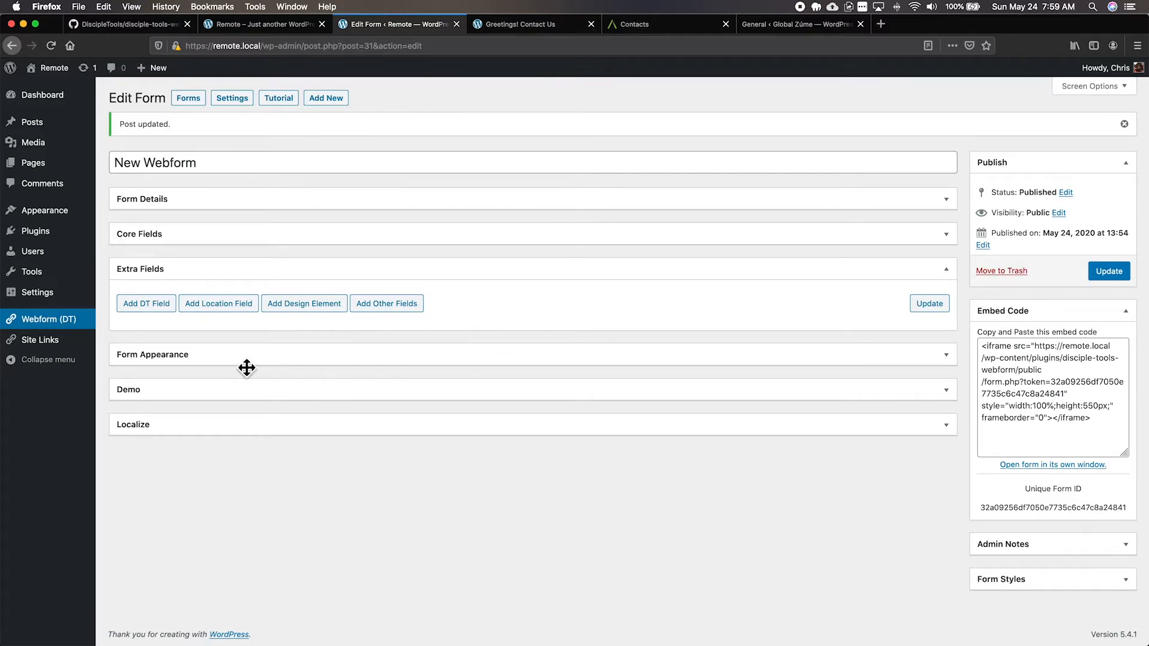
# - Add a blank DT field row under Extra Fields and review the Disciple Tools fields it can map to
pyautogui.click(148, 305)
pyautogui.click(221, 352)
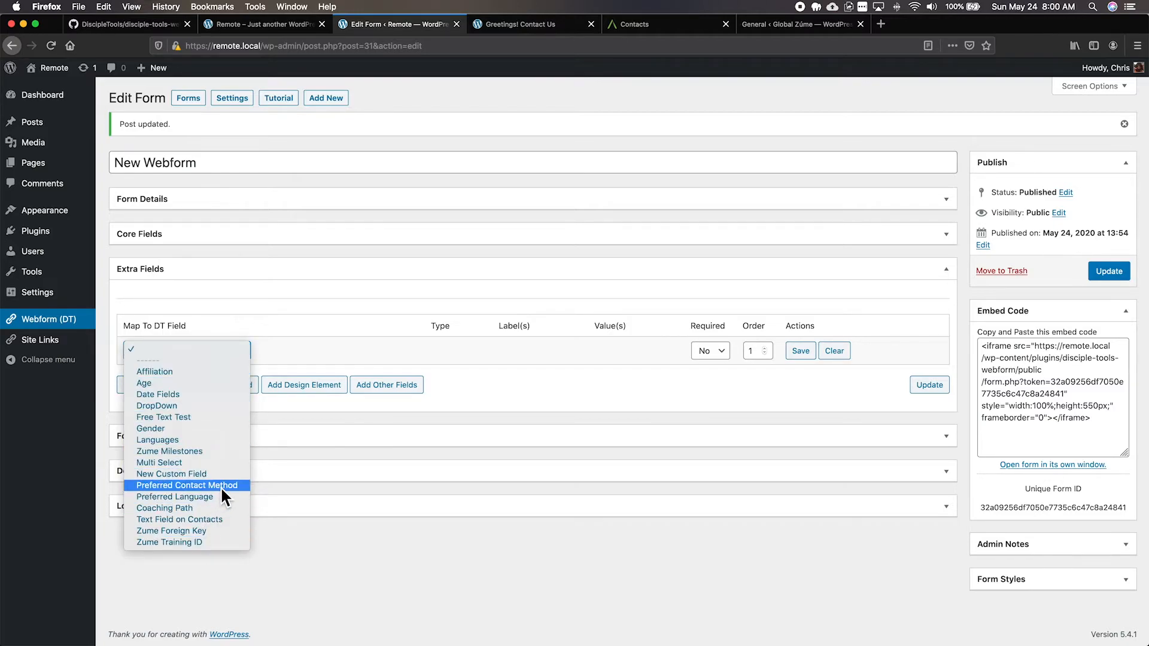
pyautogui.click(299, 286)
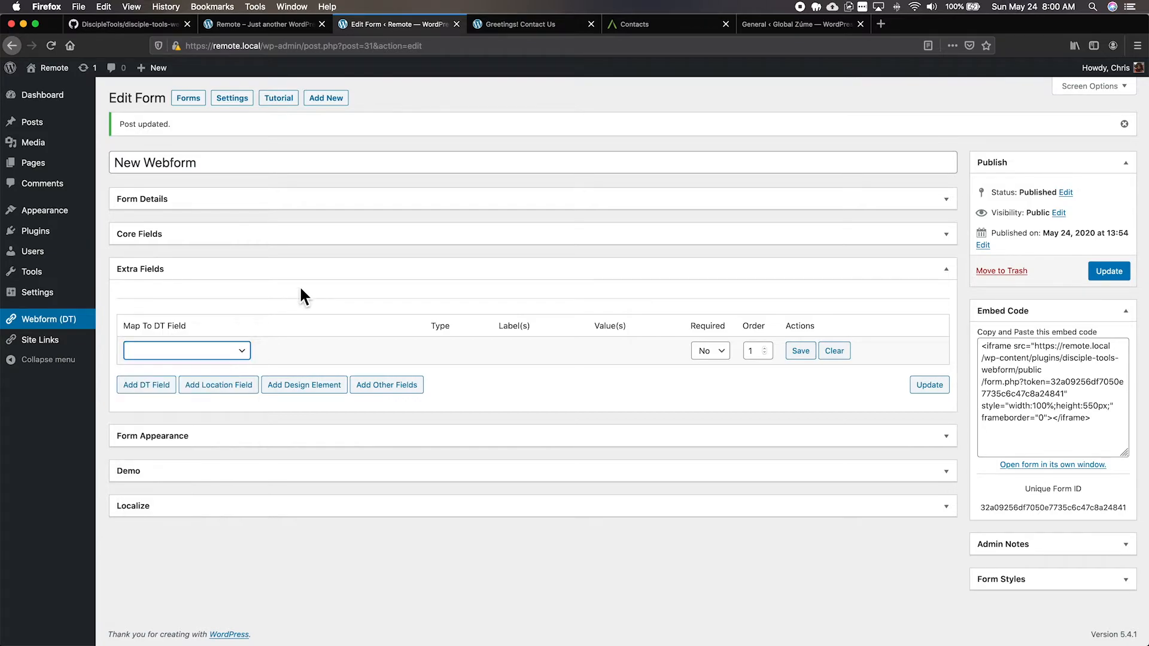
# - Load the contacts' Preferred Language field in the Global Zúme custom field settings and examine its options
pyautogui.click(784, 31)
pyautogui.scroll(5, 311, 126)
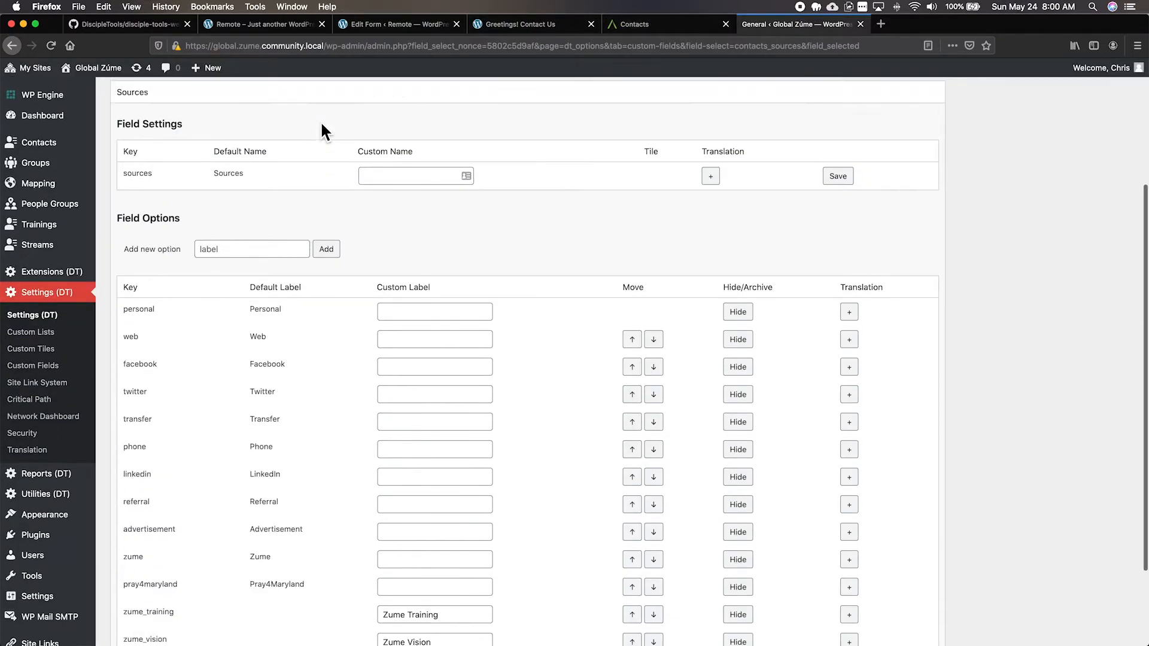
pyautogui.click(326, 189)
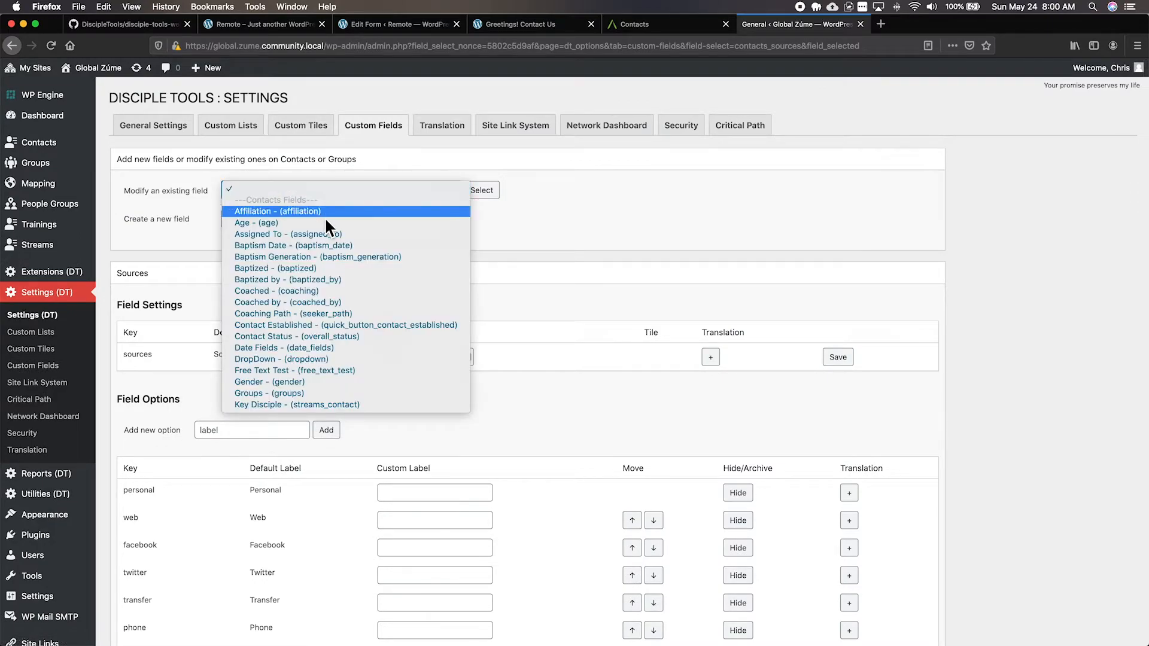
pyautogui.scroll(-5, 318, 305)
pyautogui.scroll(-5, 319, 306)
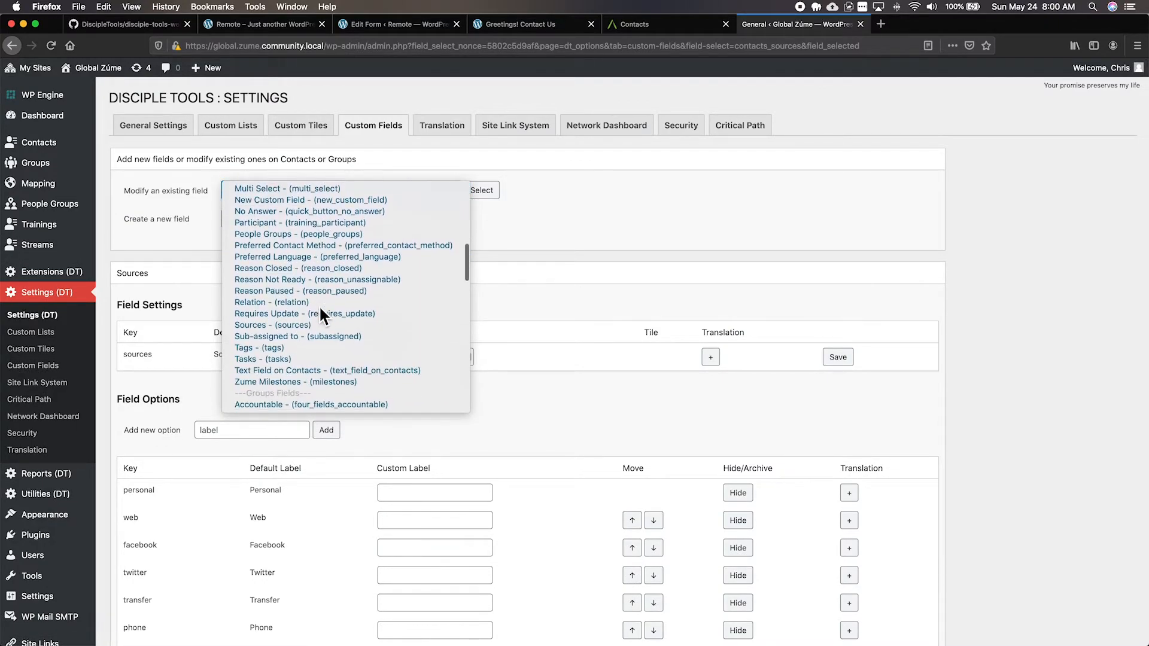
pyautogui.scroll(2, 318, 305)
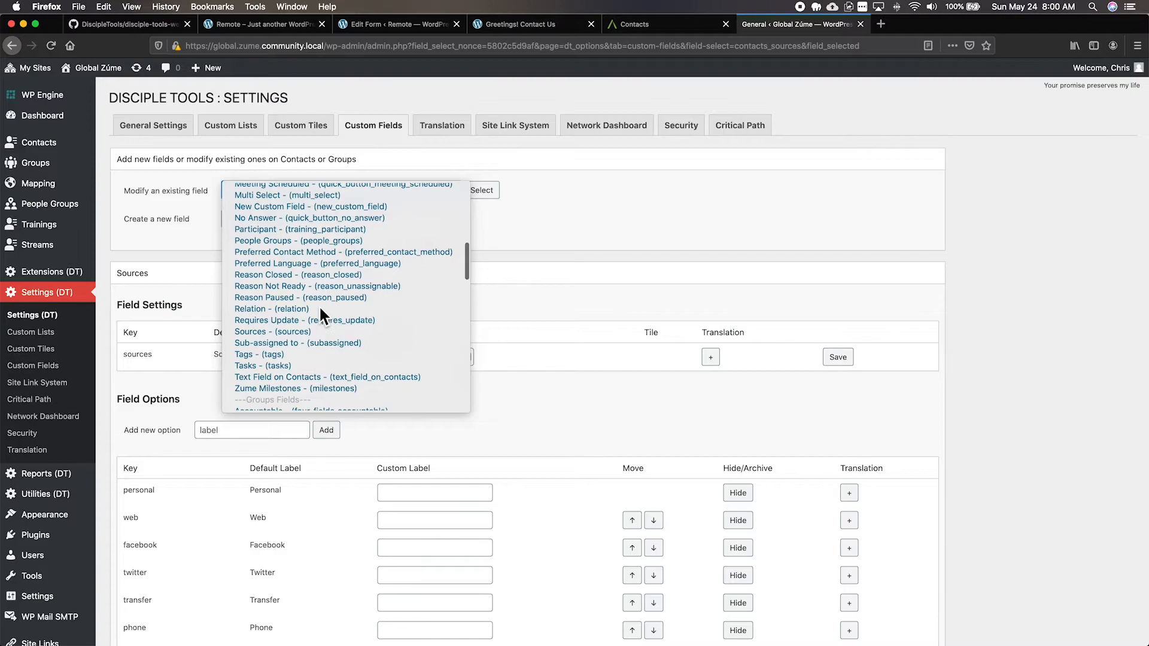
pyautogui.click(318, 264)
pyautogui.click(486, 194)
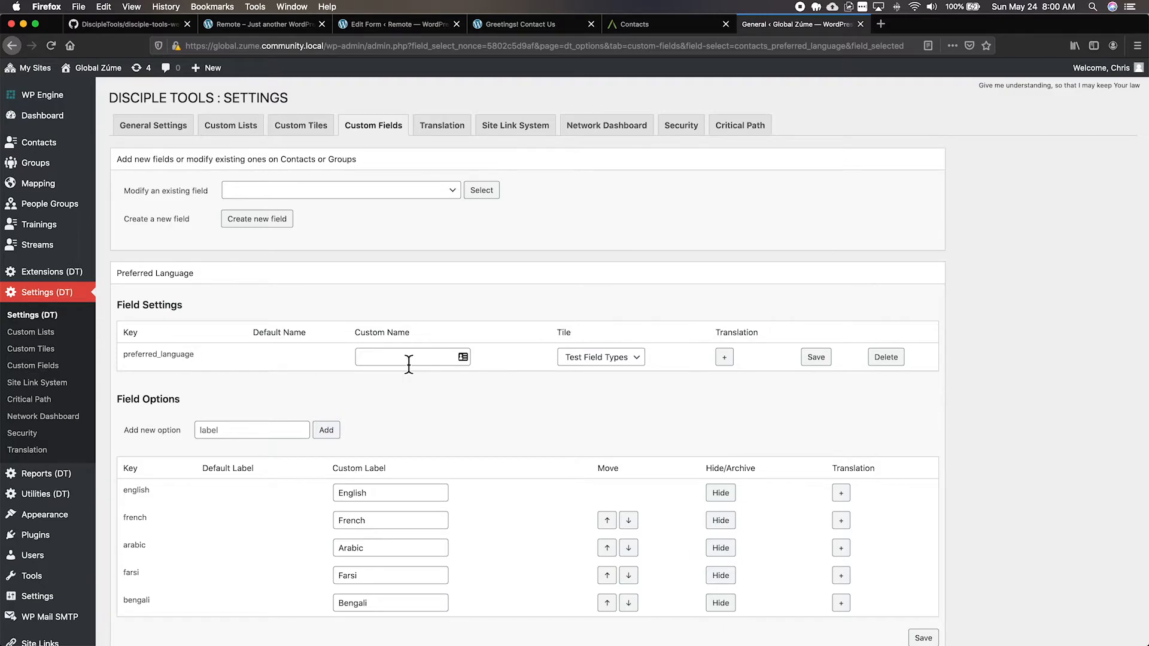
pyautogui.scroll(-2, 409, 368)
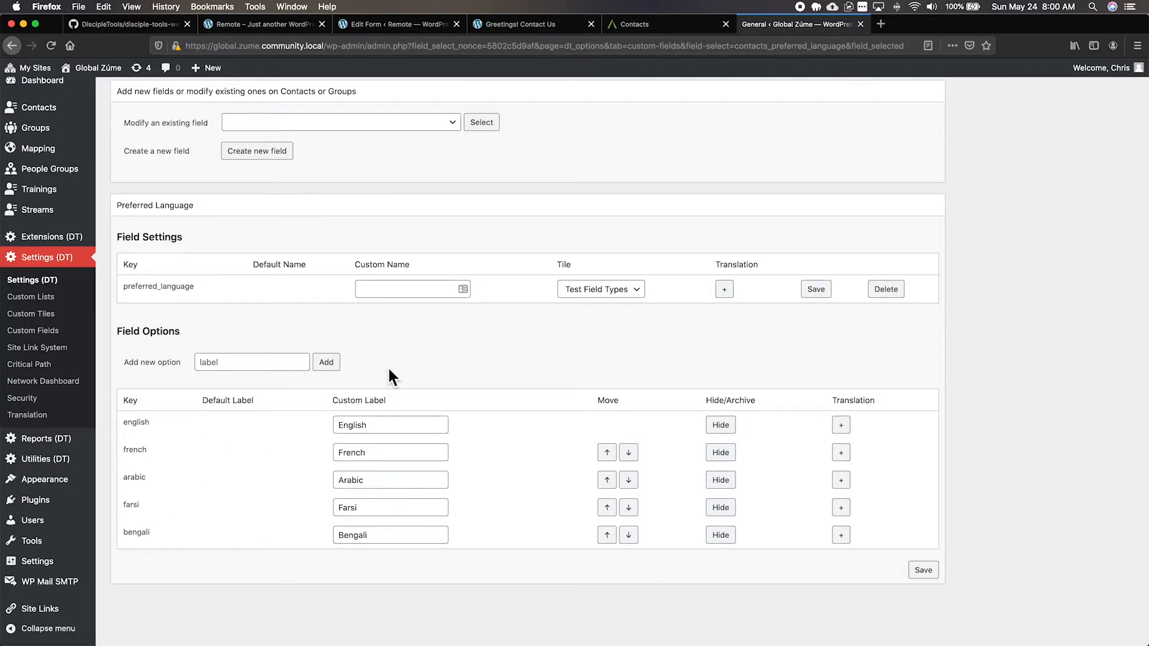
pyautogui.scroll(3, 390, 376)
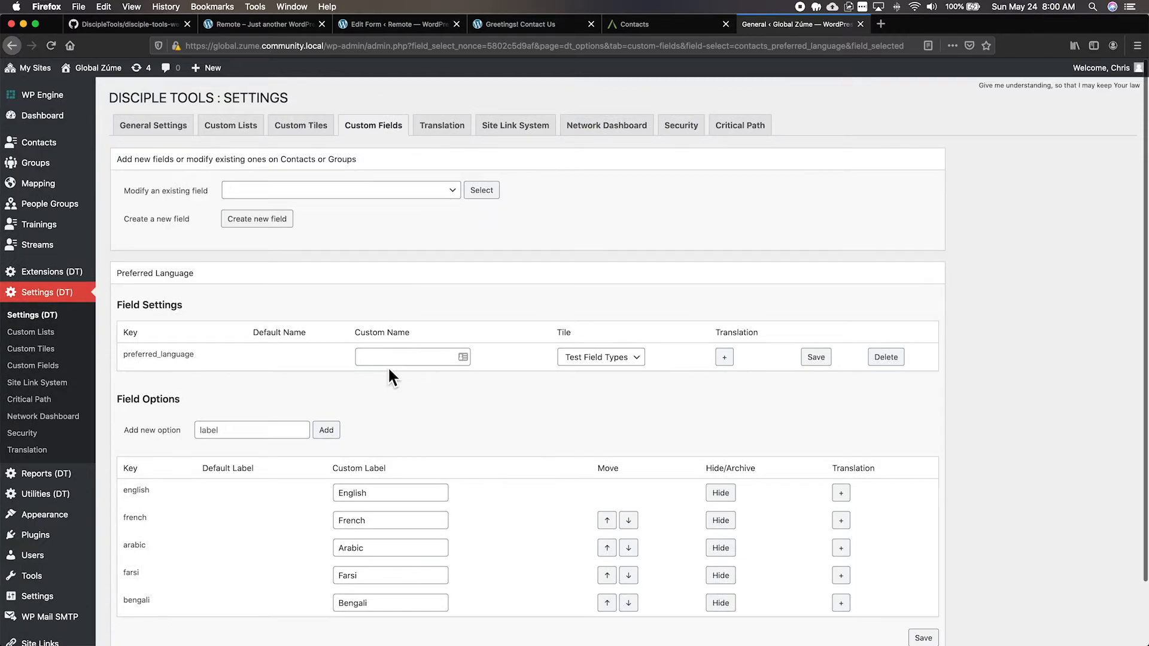
# - In the webform editor, map the new DT field to Preferred Language, label it "Preferred Language Please", and save it
pyautogui.click(412, 27)
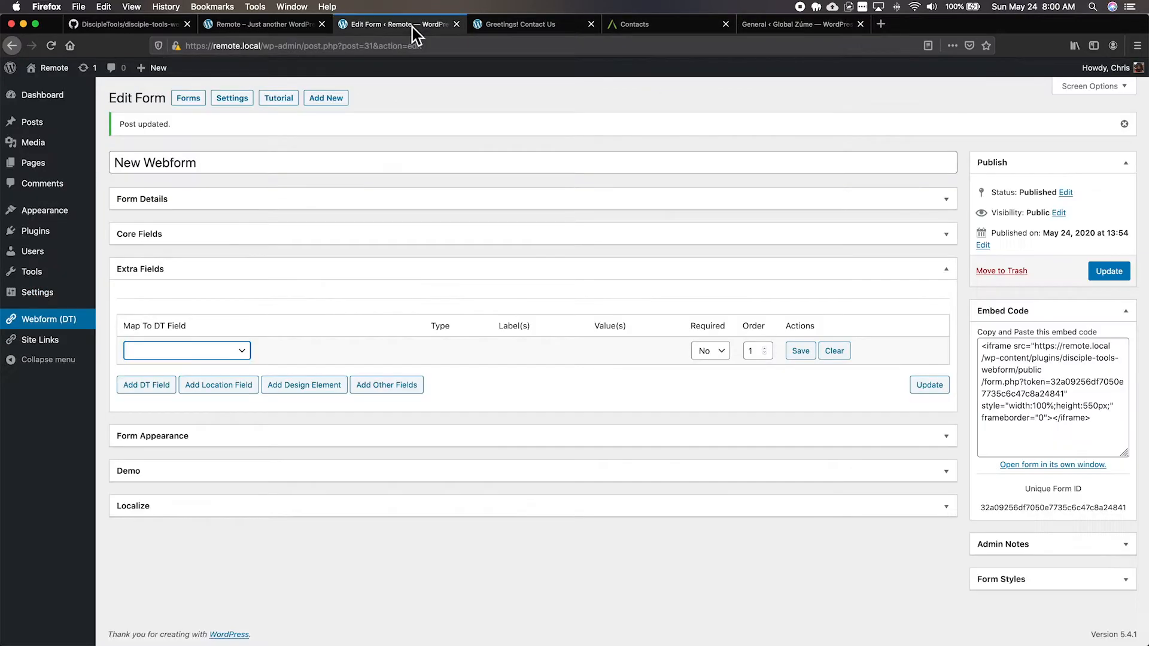
pyautogui.click(210, 358)
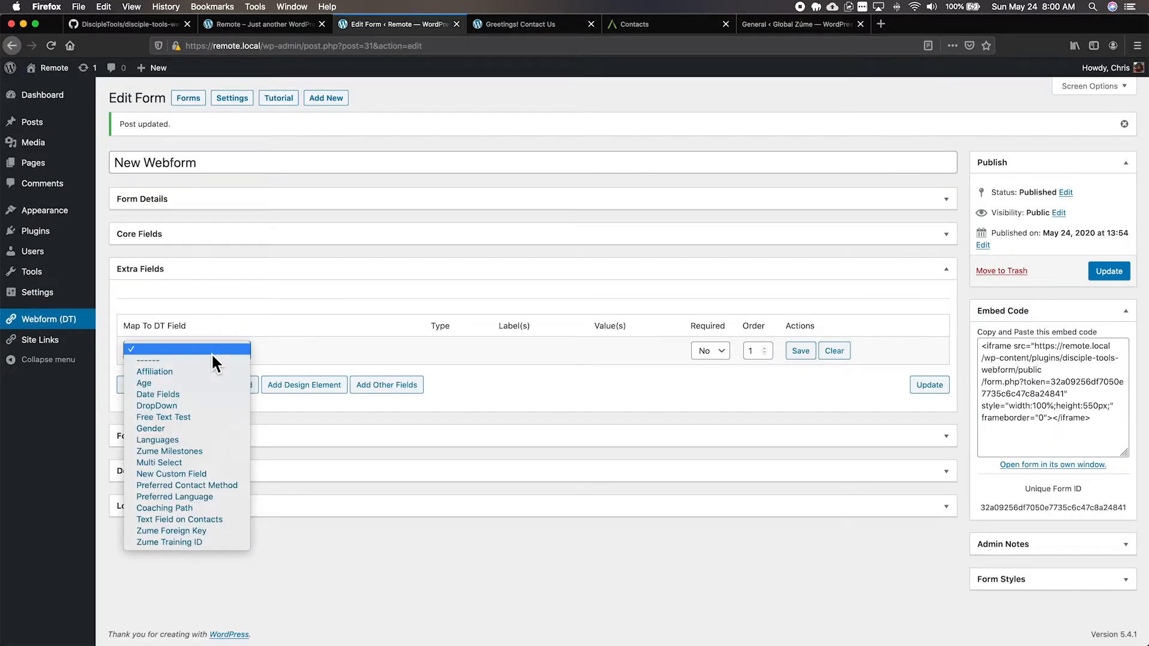
pyautogui.click(205, 497)
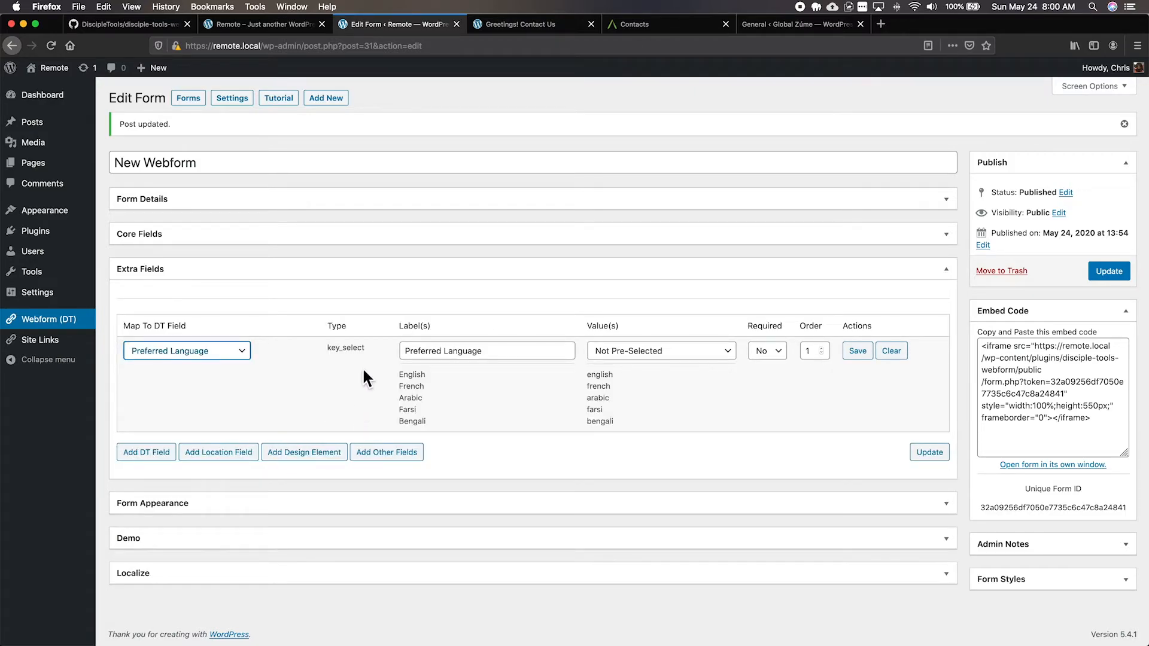
pyautogui.click(496, 357)
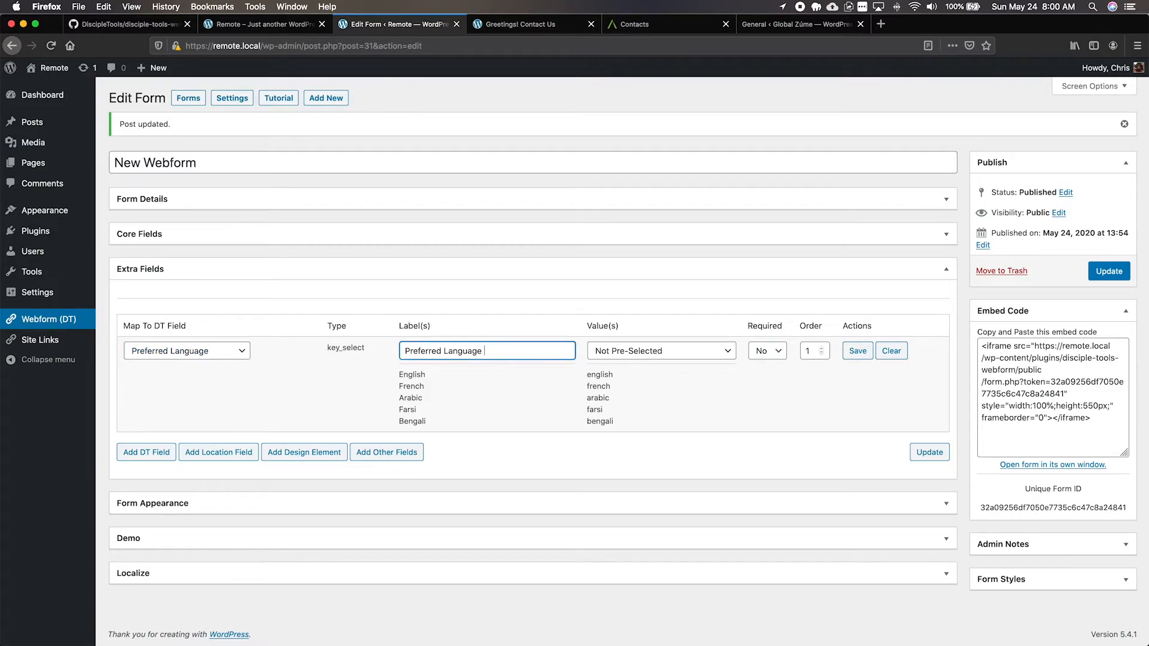
pyautogui.write('Please')
pyautogui.click(860, 357)
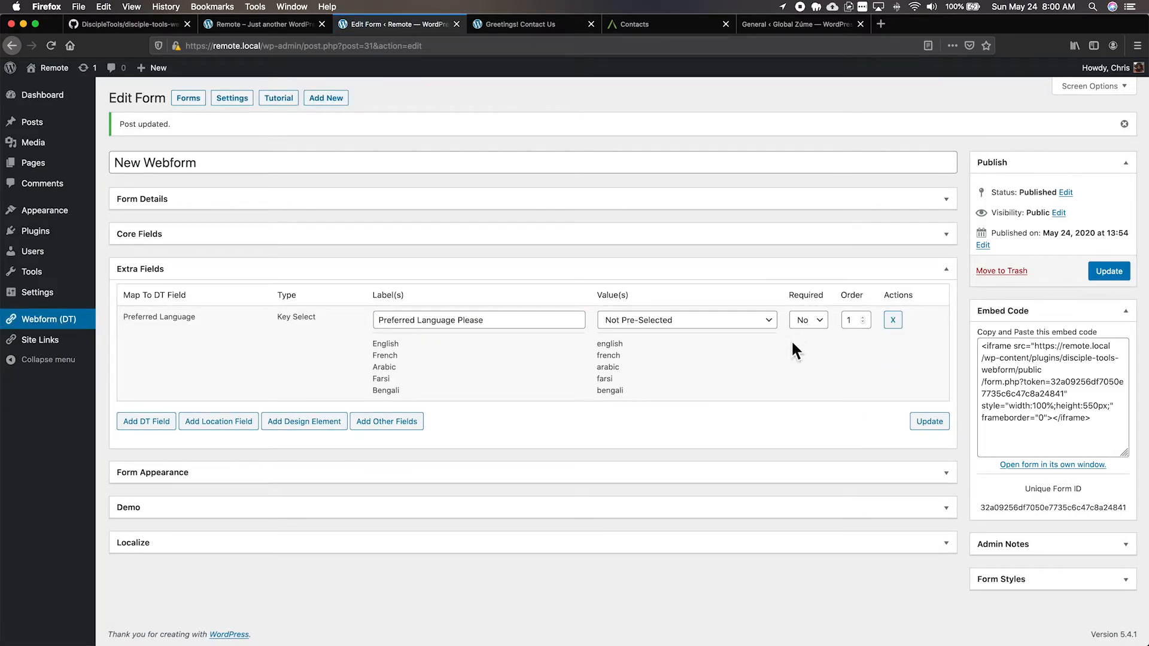
# - Review the pre-selection choices for Preferred Language, keep Not Pre-Selected, and update the form
pyautogui.click(666, 334)
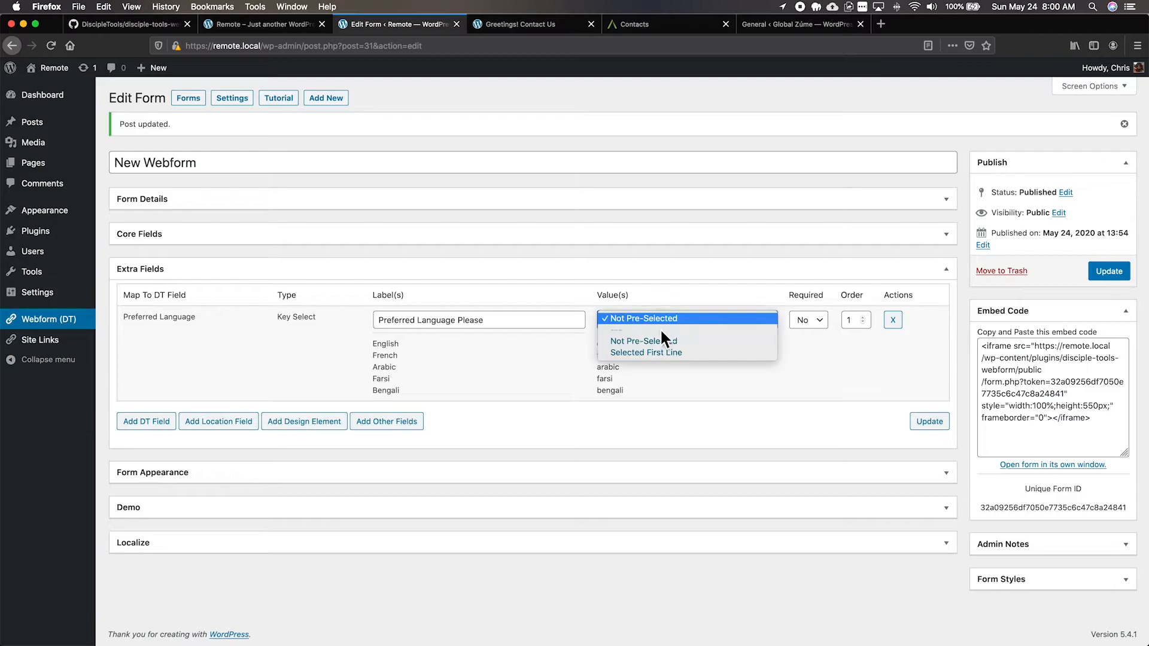
pyautogui.click(669, 367)
pyautogui.moveTo(596, 345); pyautogui.dragTo(628, 345)
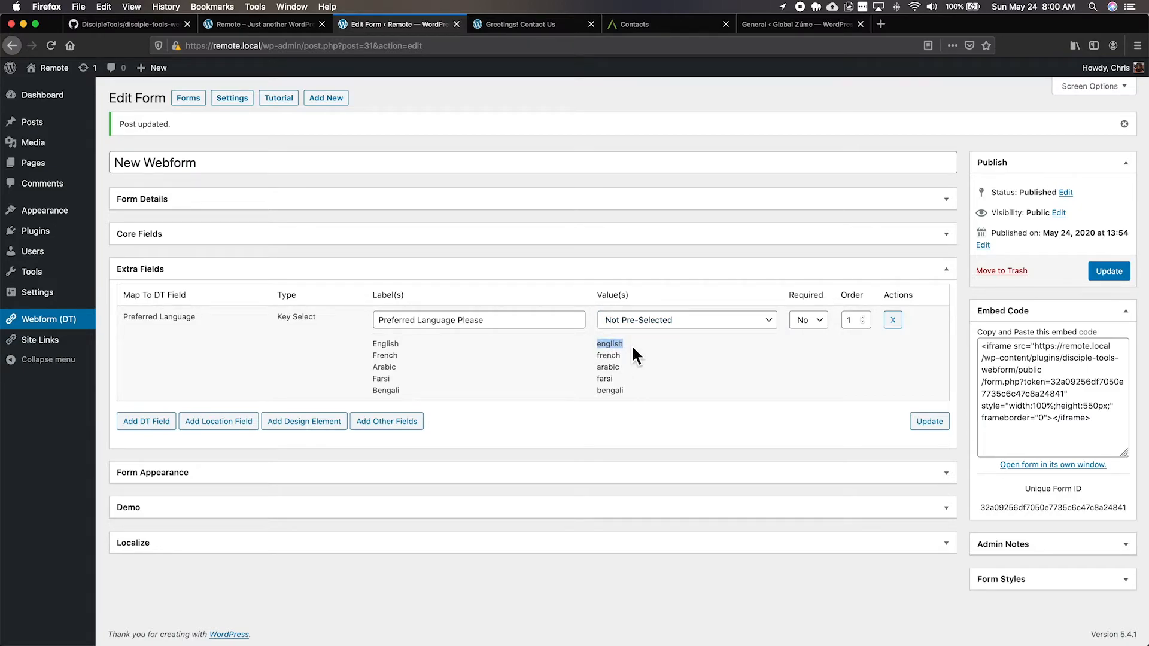
pyautogui.click(671, 322)
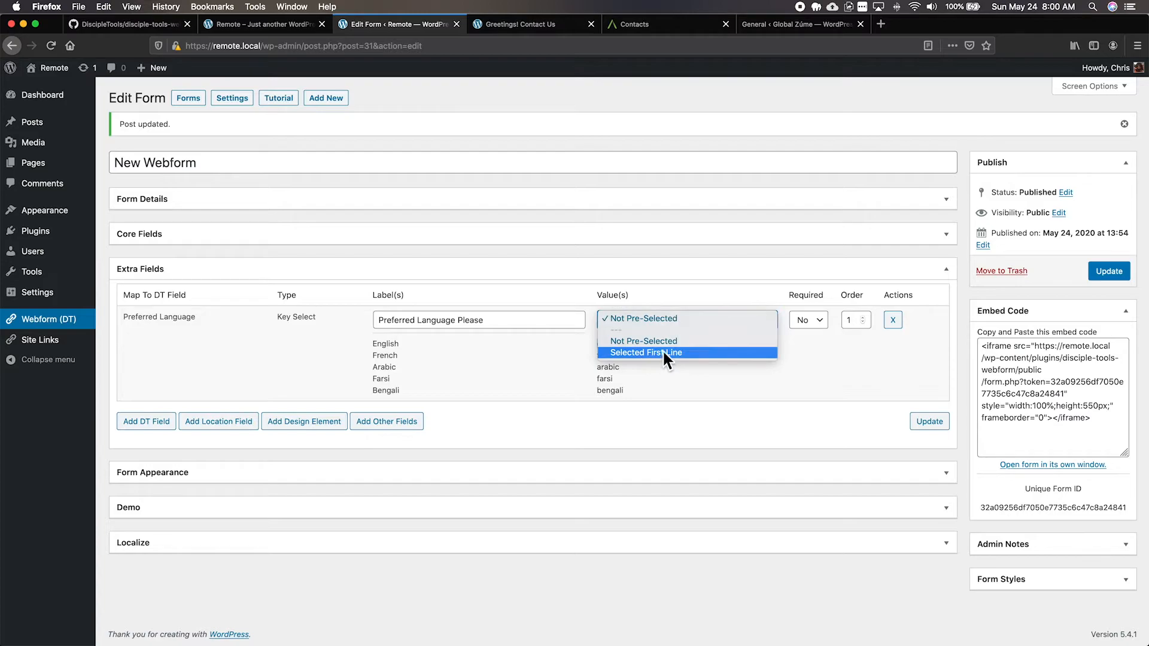
pyautogui.click(666, 341)
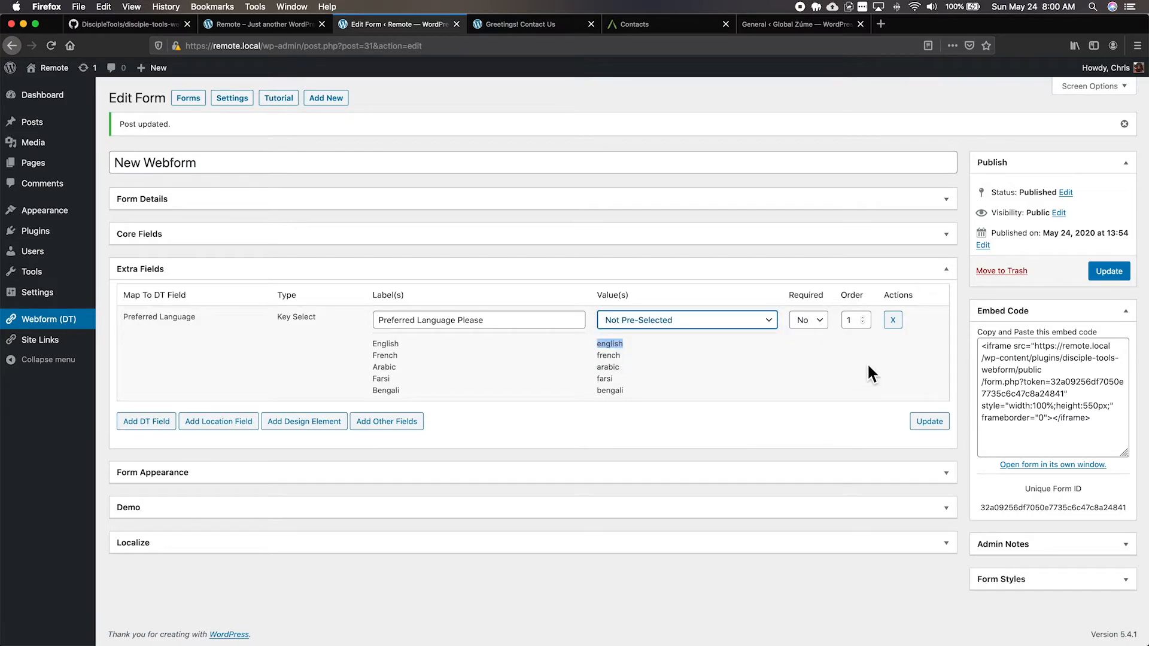
pyautogui.click(926, 422)
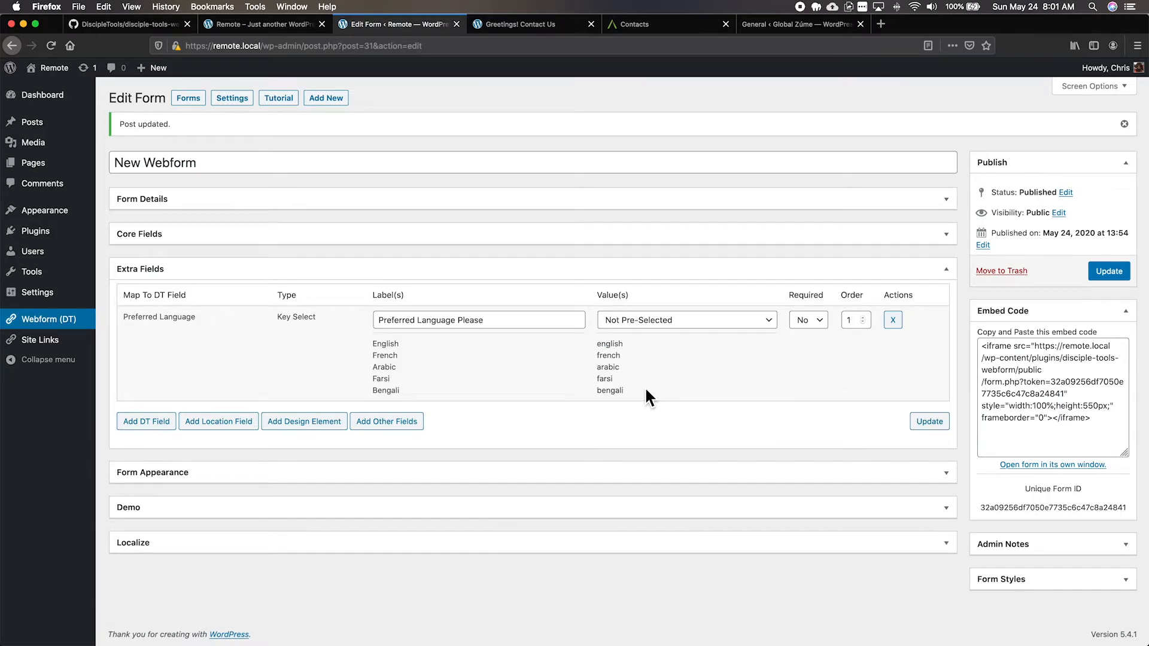
# - Reload the public contact form and choose English as the preferred language
pyautogui.click(519, 25)
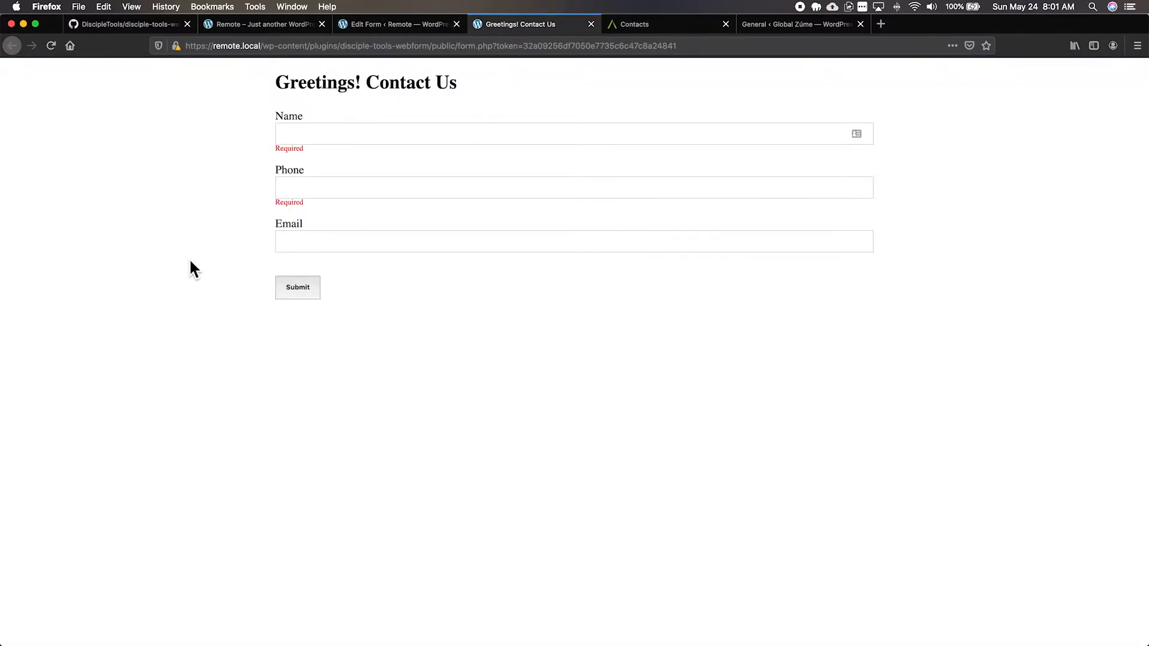
pyautogui.press('super+r')
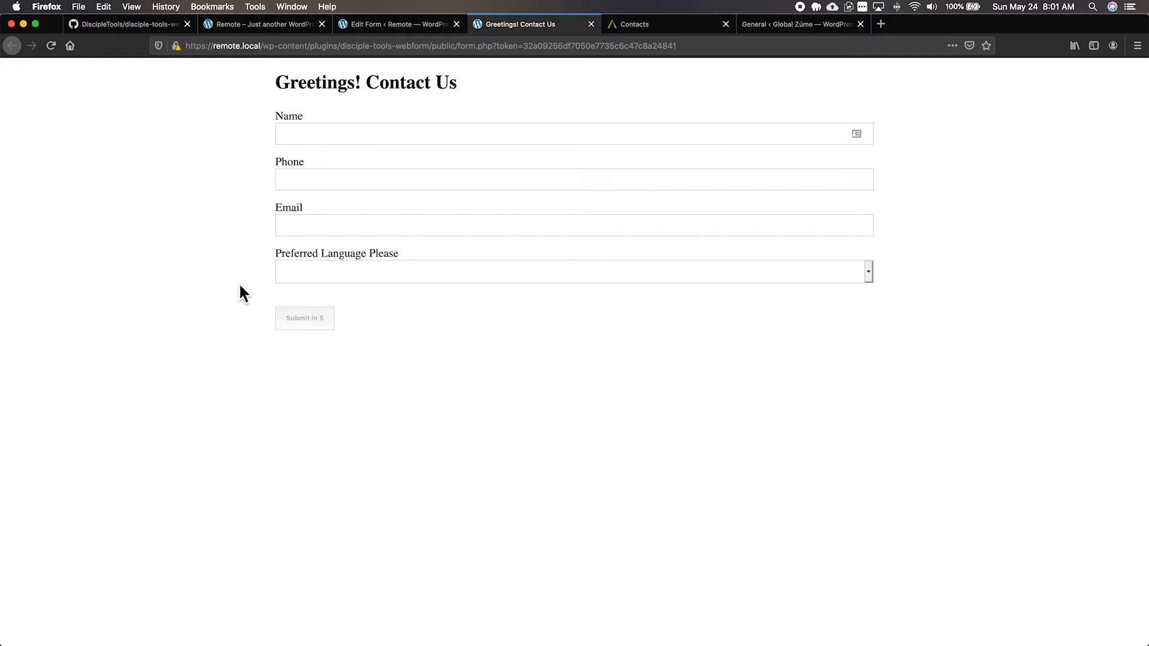
pyautogui.click(351, 275)
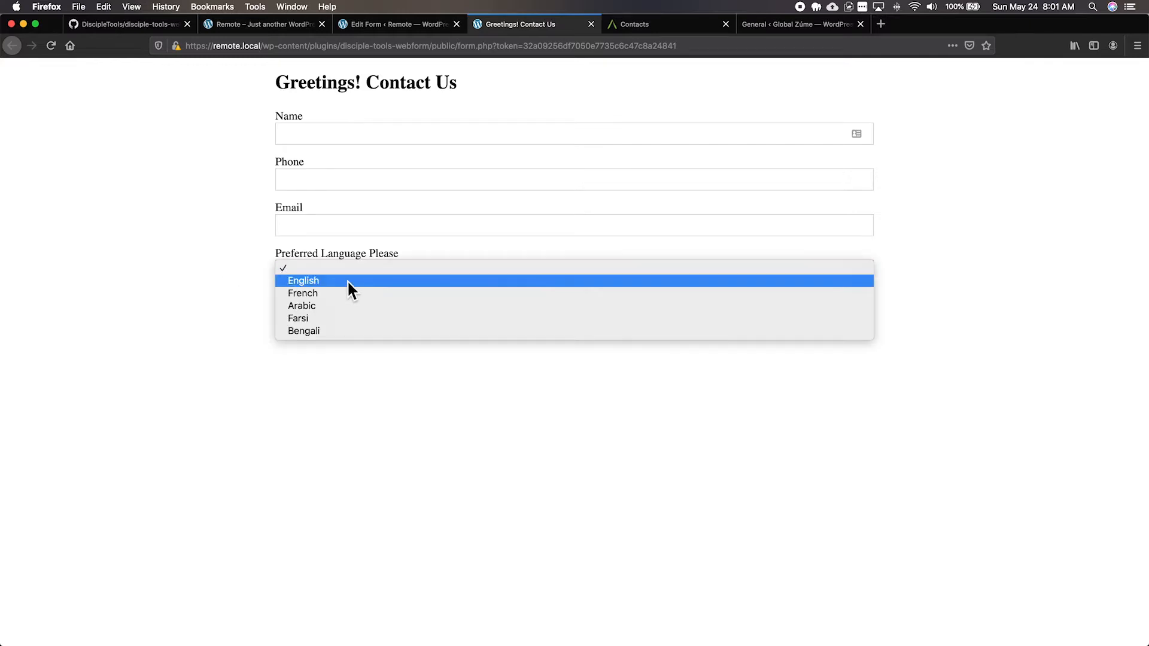
pyautogui.click(200, 277)
pyautogui.click(303, 269)
pyautogui.click(305, 284)
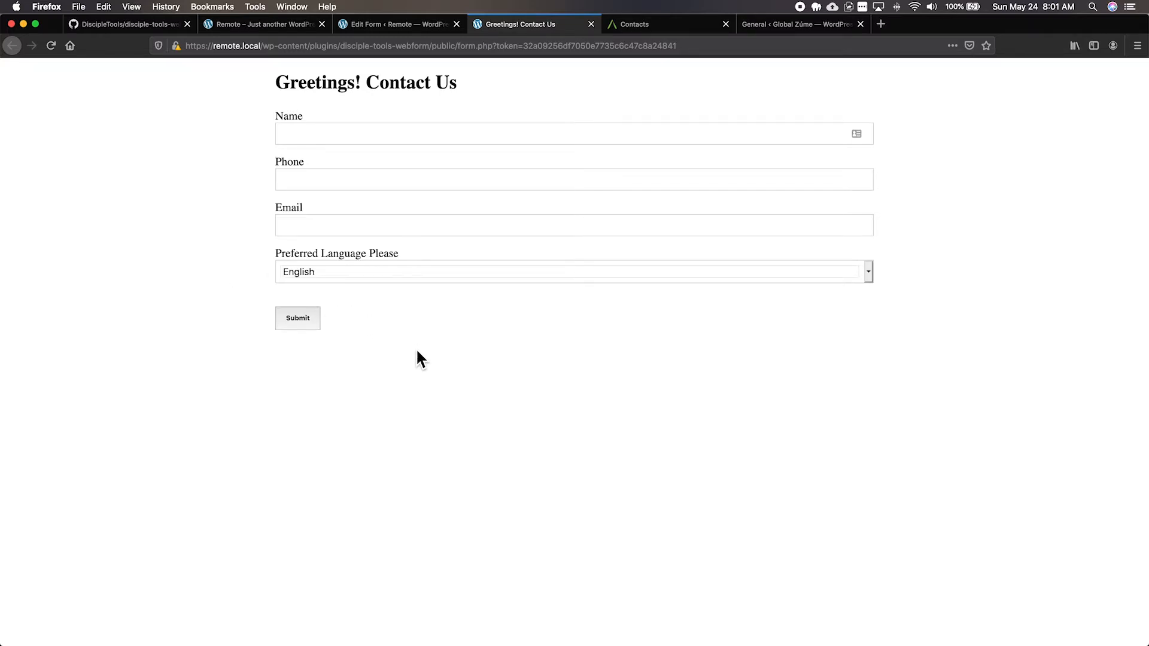
# - Add and save a DT field mapped to Text Field on Contacts in the webform, and reload the public form
pyautogui.click(400, 24)
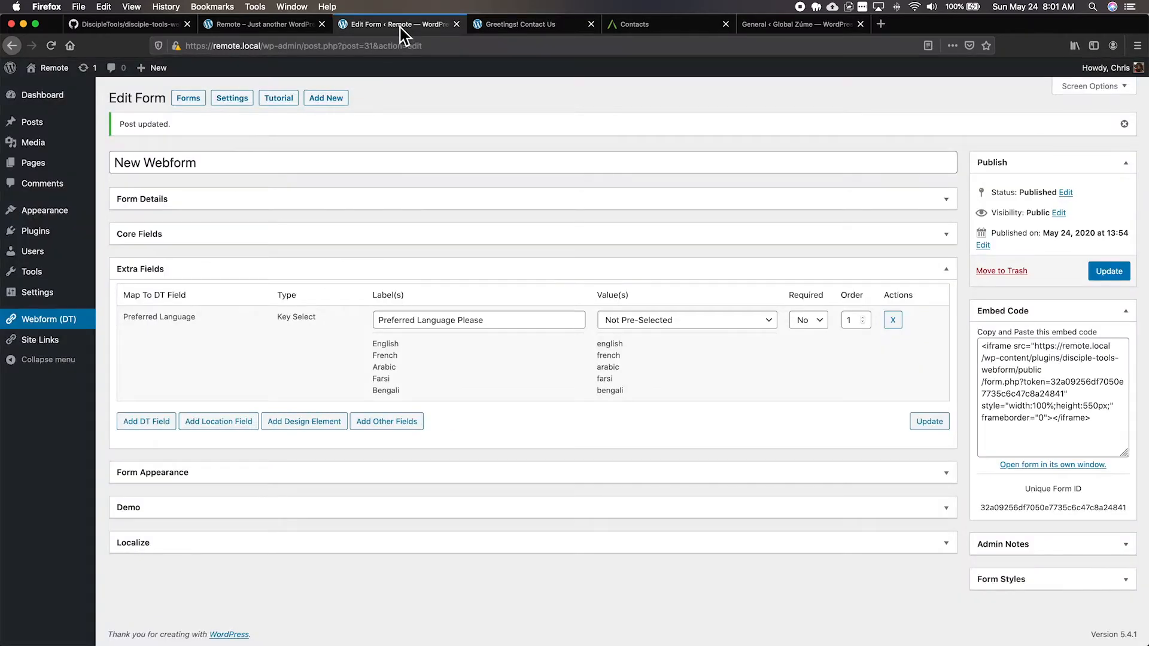
pyautogui.click(146, 421)
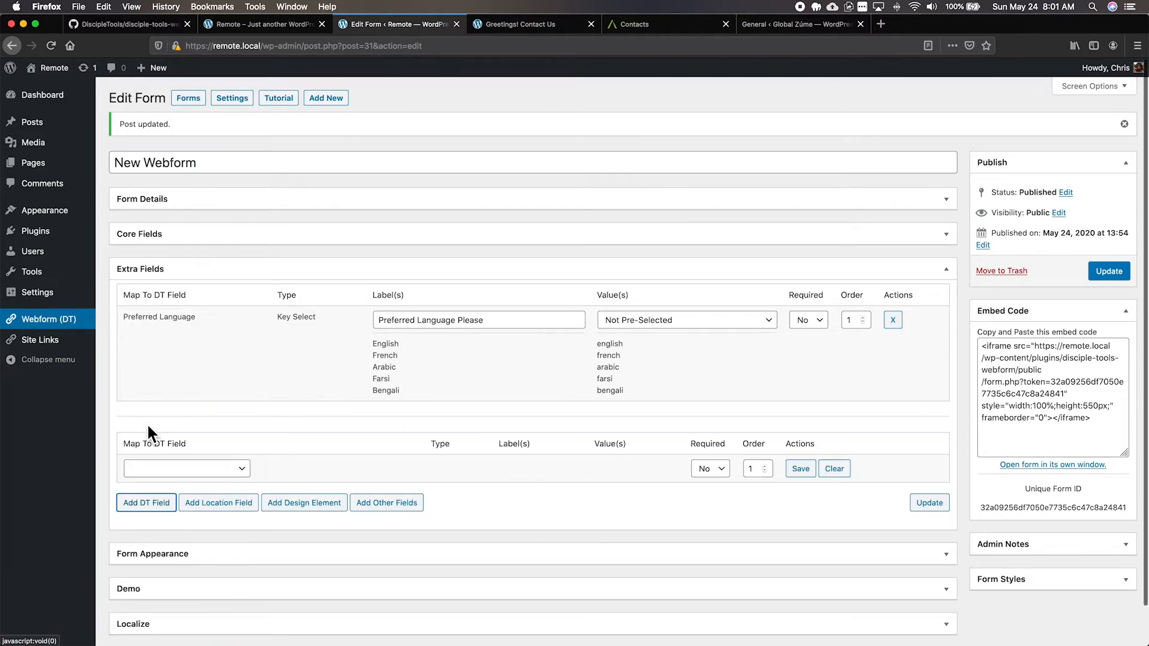
pyautogui.click(173, 469)
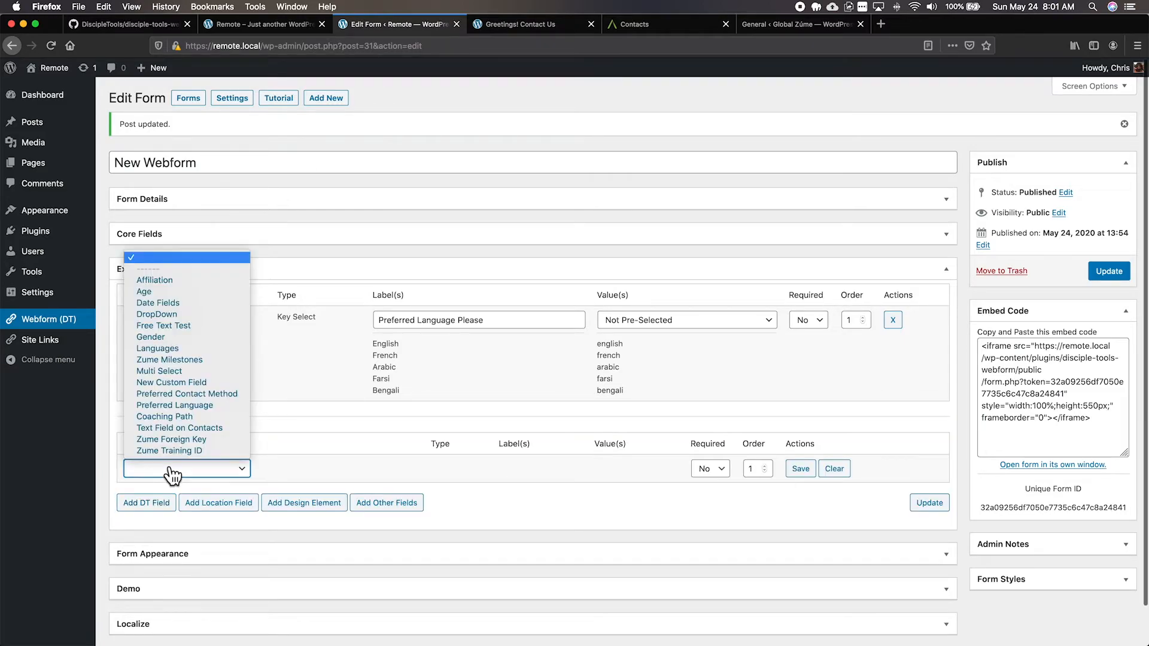
pyautogui.click(192, 429)
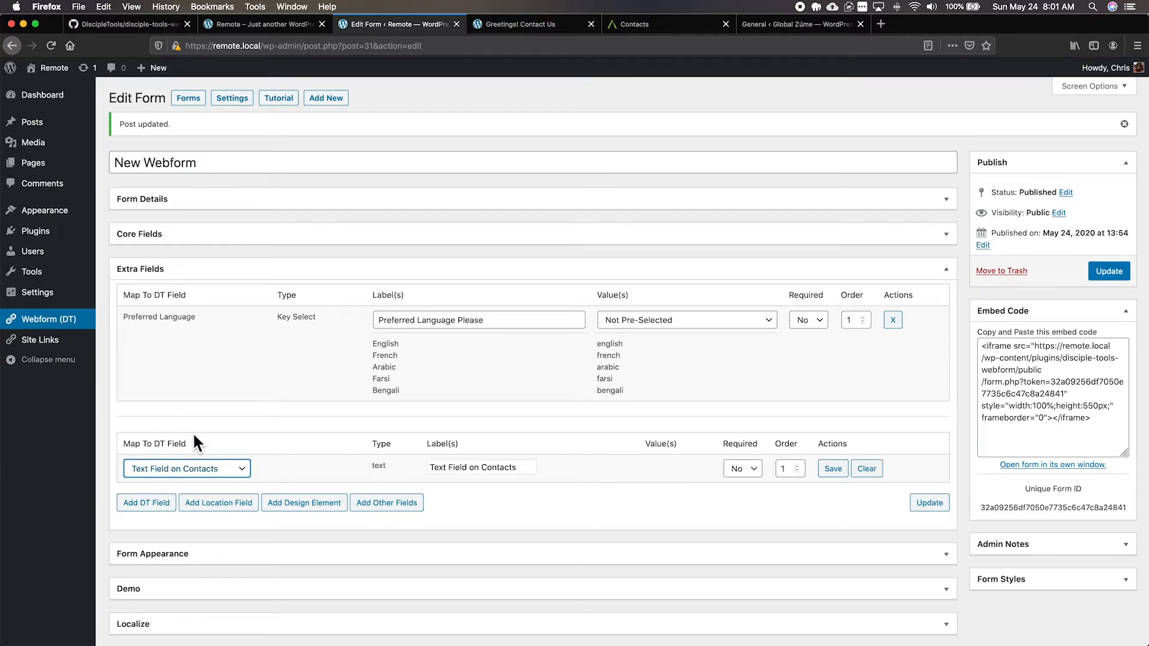
pyautogui.click(834, 469)
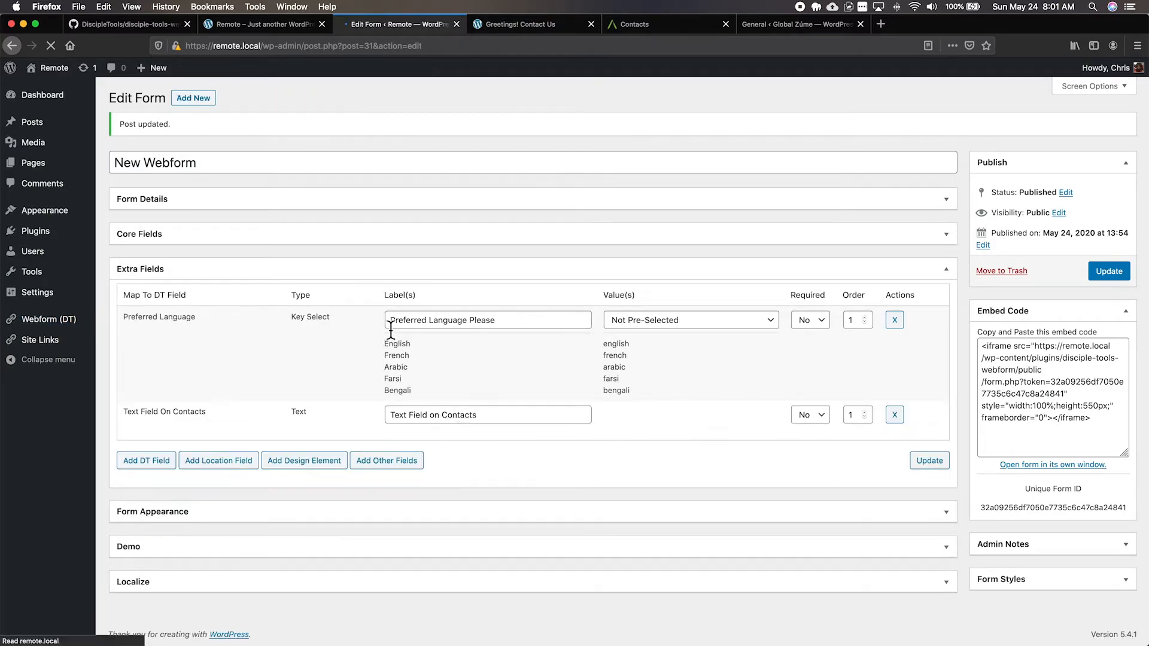
pyautogui.click(518, 24)
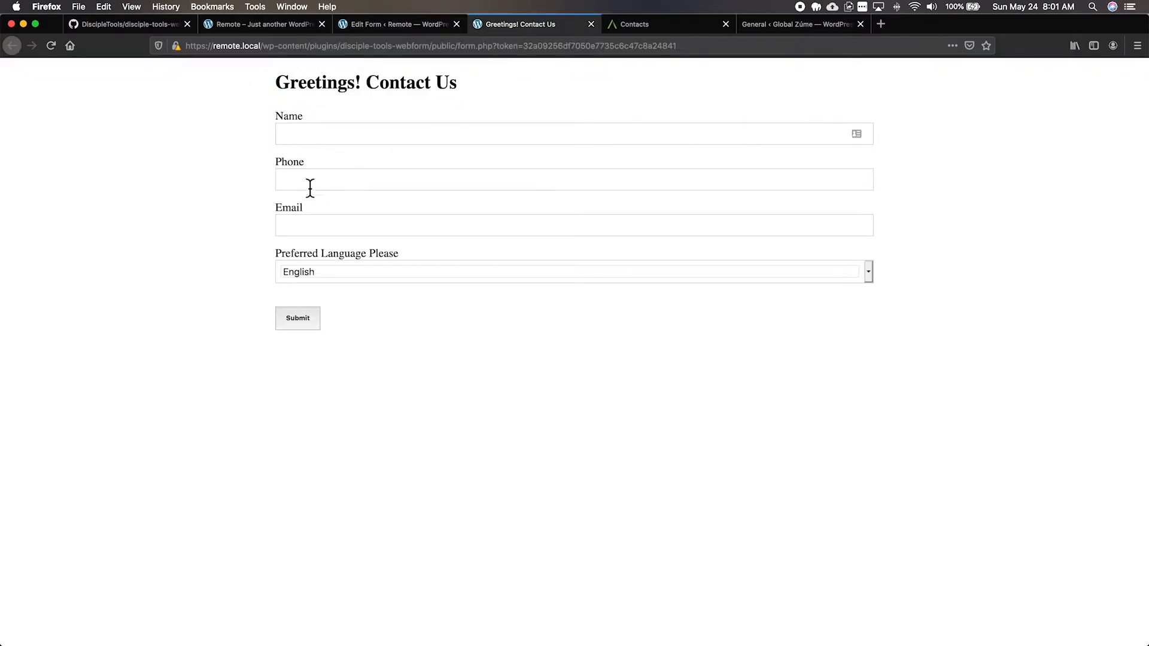
pyautogui.press('super+r')
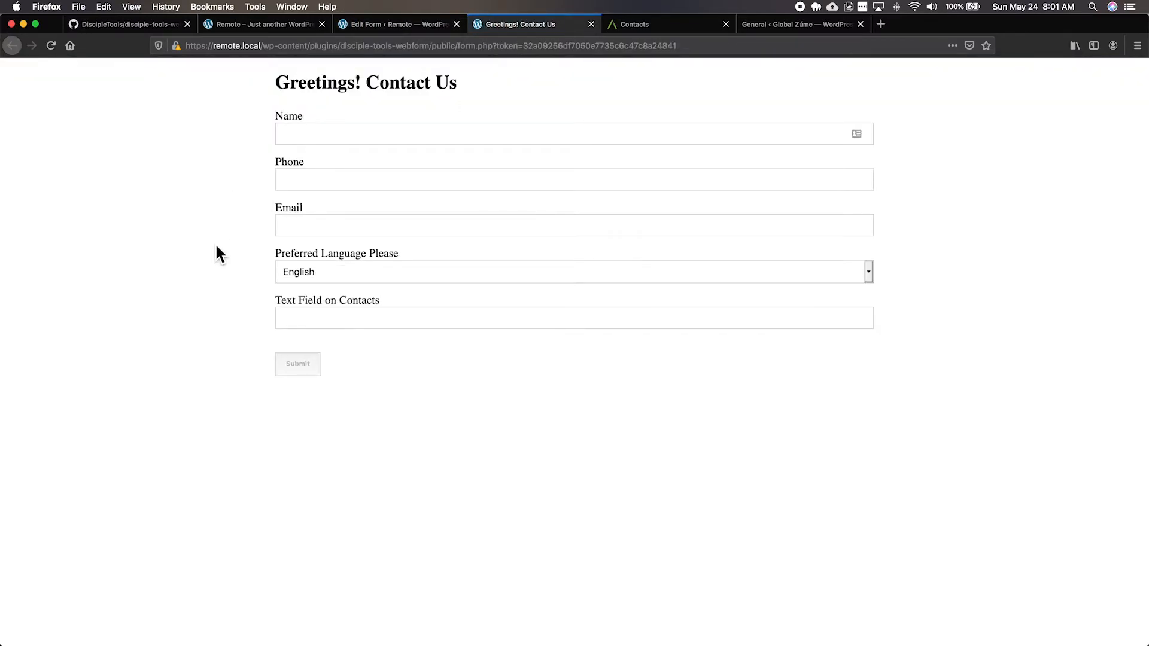
# - Add a Section Header design element labelled "Header" to the webform's Extra Fields and save it
pyautogui.click(383, 22)
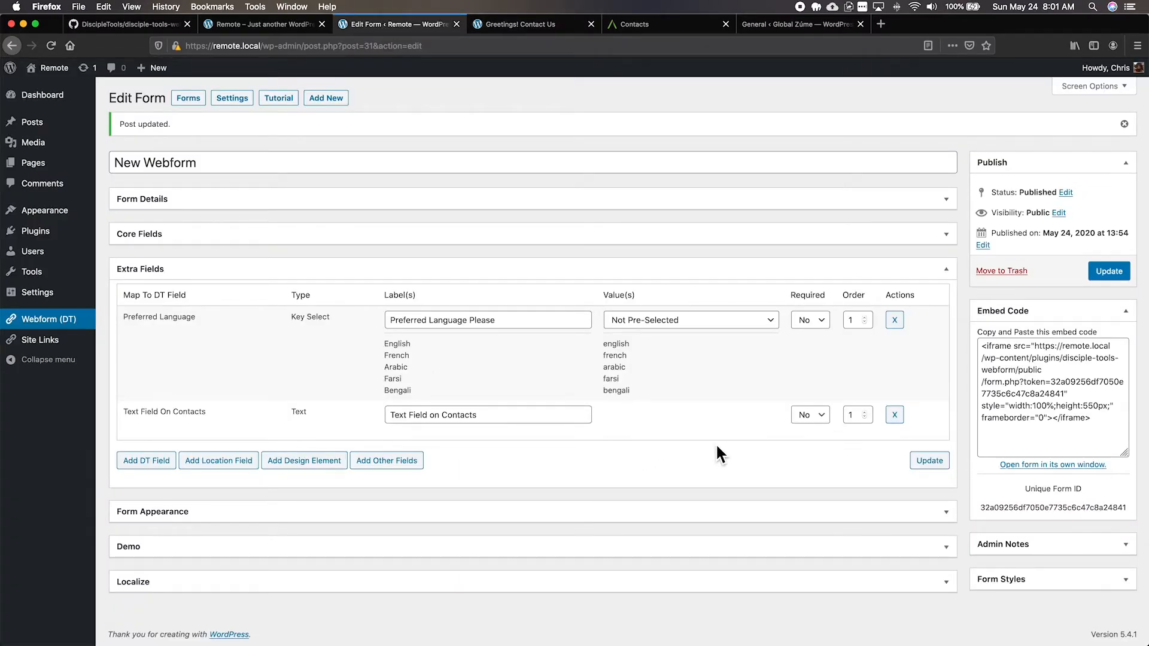
pyautogui.click(301, 464)
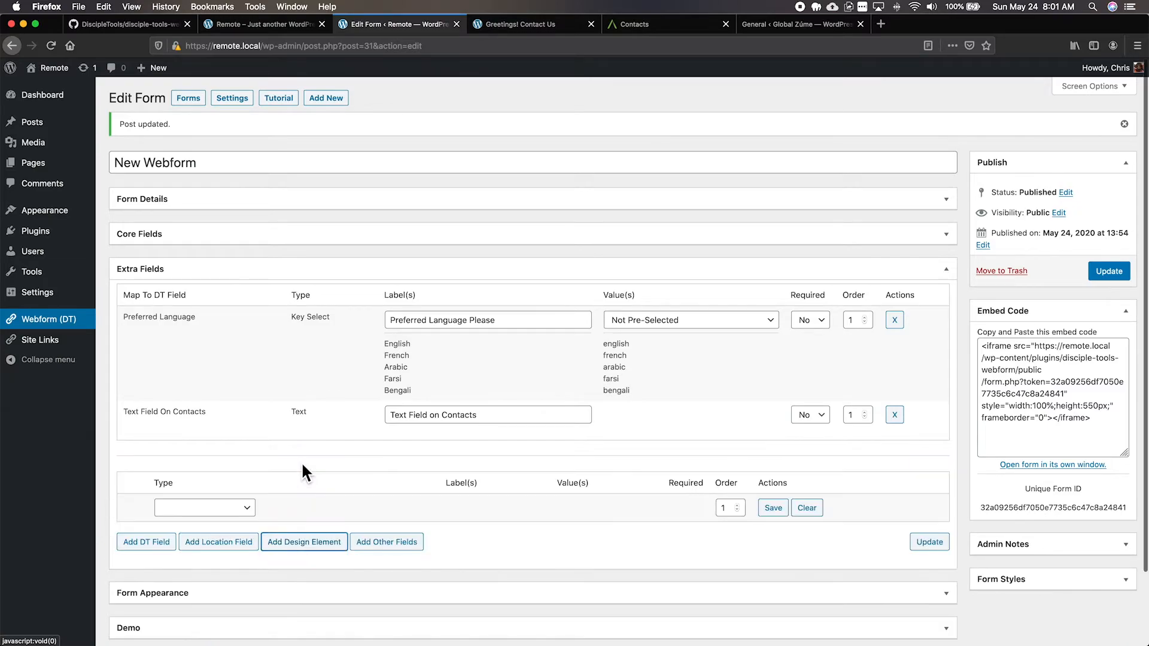
pyautogui.click(202, 508)
pyautogui.click(228, 529)
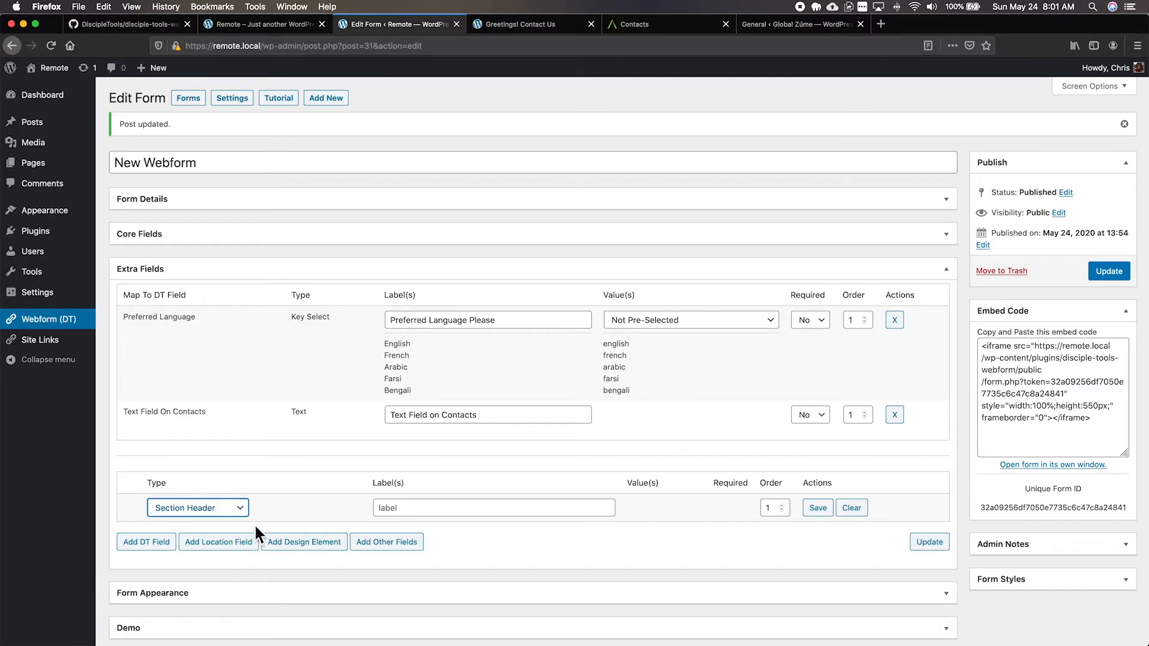
pyautogui.click(409, 508)
pyautogui.write('Hea')
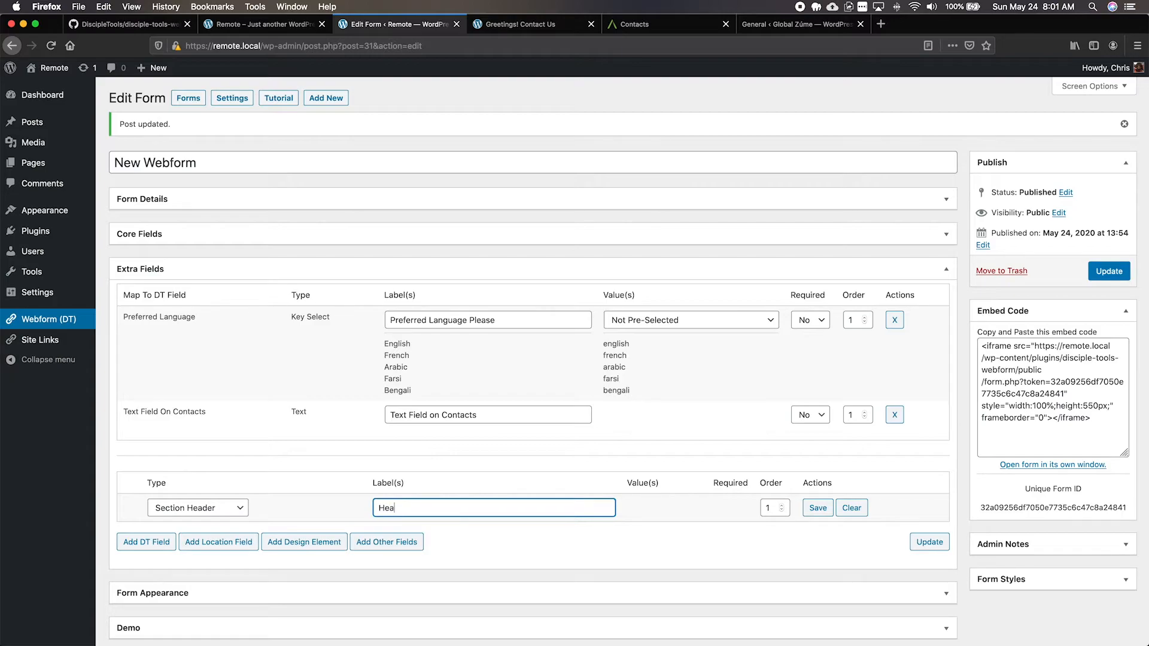
pyautogui.click(818, 508)
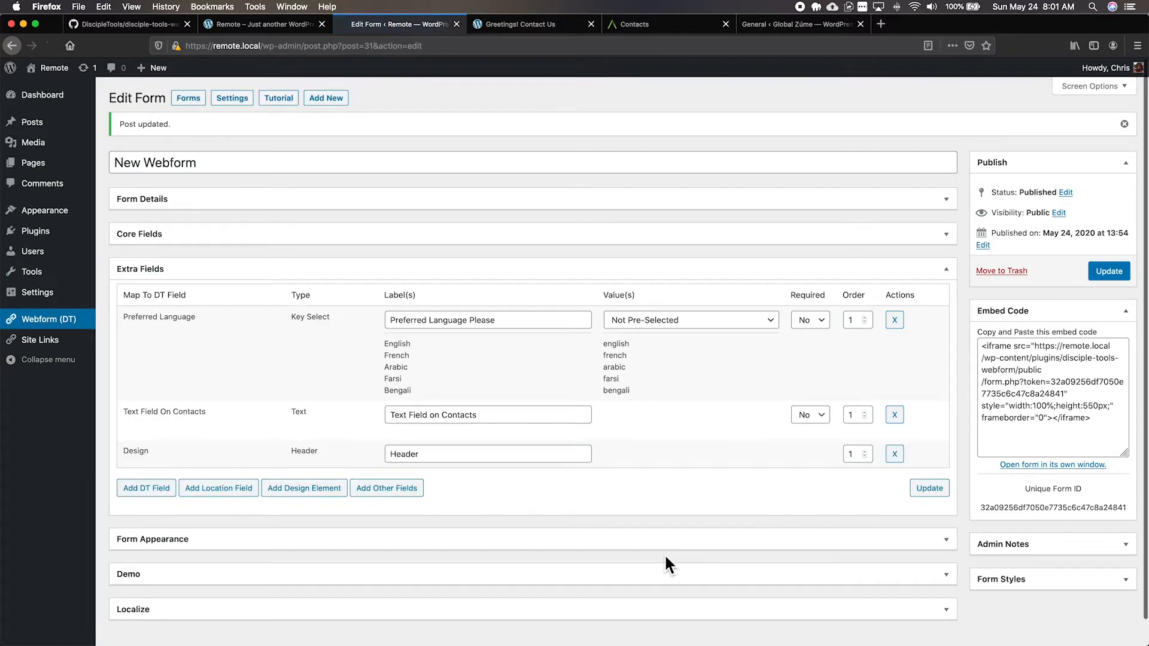
# - Add a Section Divider design element to the webform's Extra Fields and save it
pyautogui.scroll(-1, 664, 554)
pyautogui.click(323, 472)
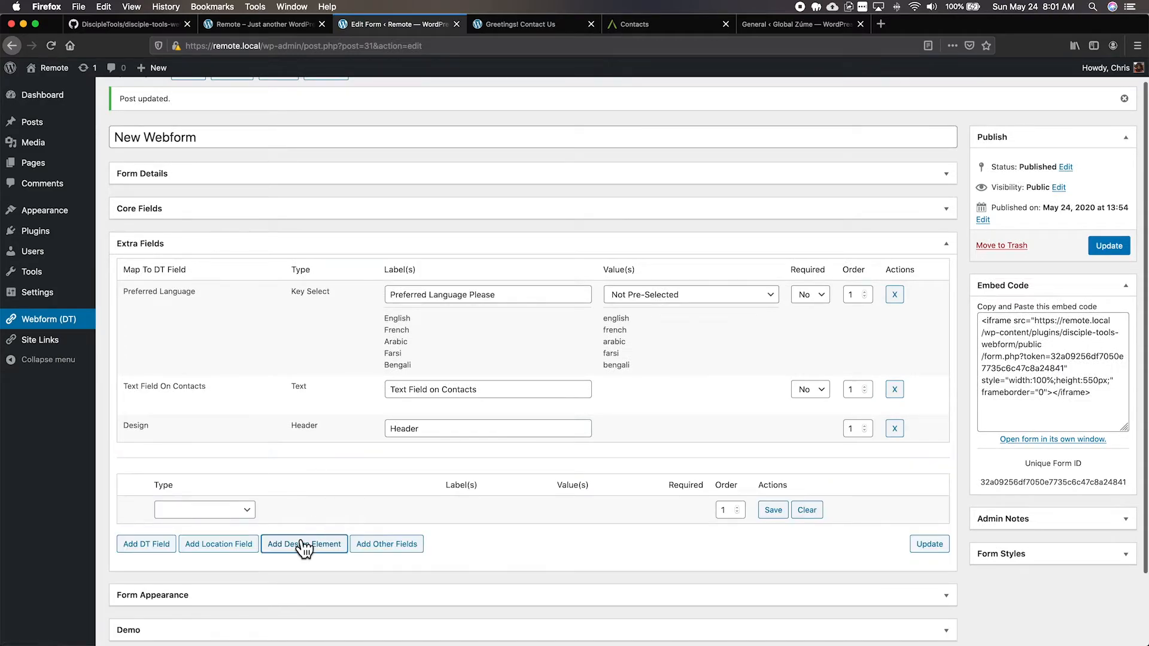
pyautogui.click(239, 510)
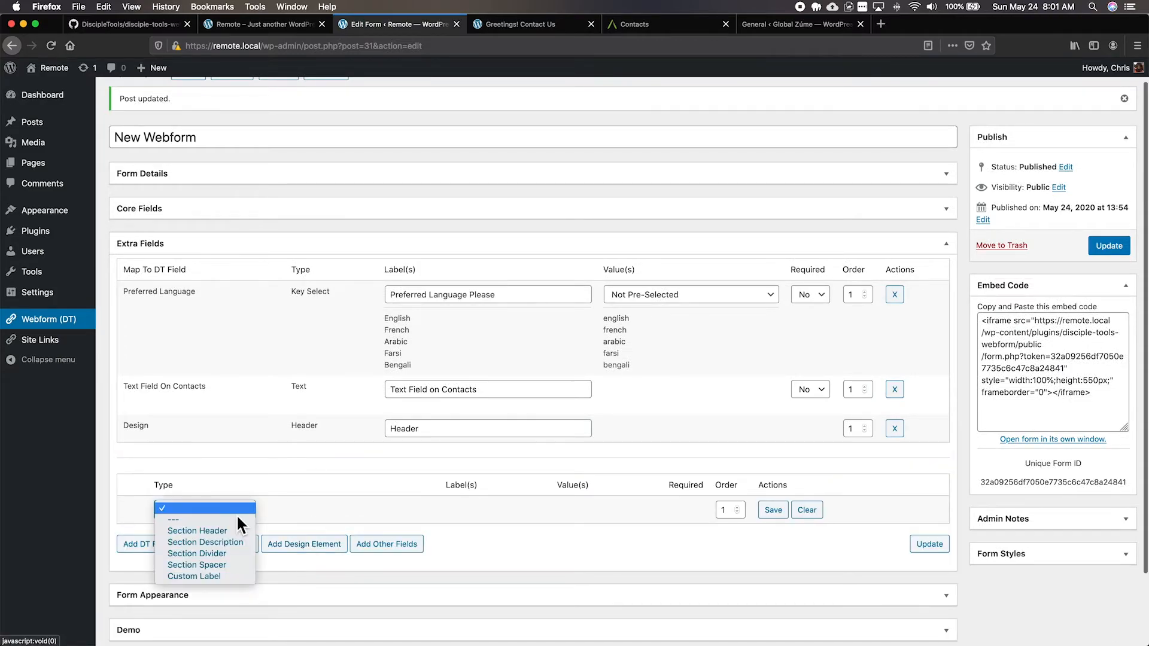
pyautogui.click(225, 554)
pyautogui.click(767, 514)
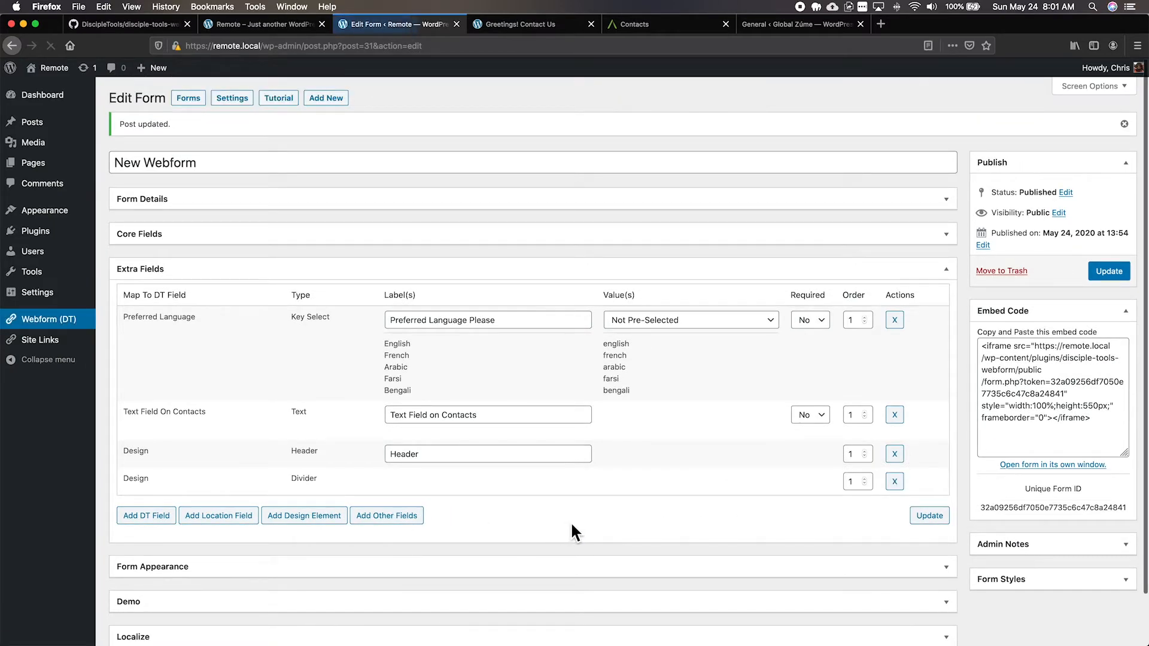
# - Add and save a Custom Label design element labelled "Custom Label" in the webform's Extra Fields, and reload the public form
pyautogui.click(312, 519)
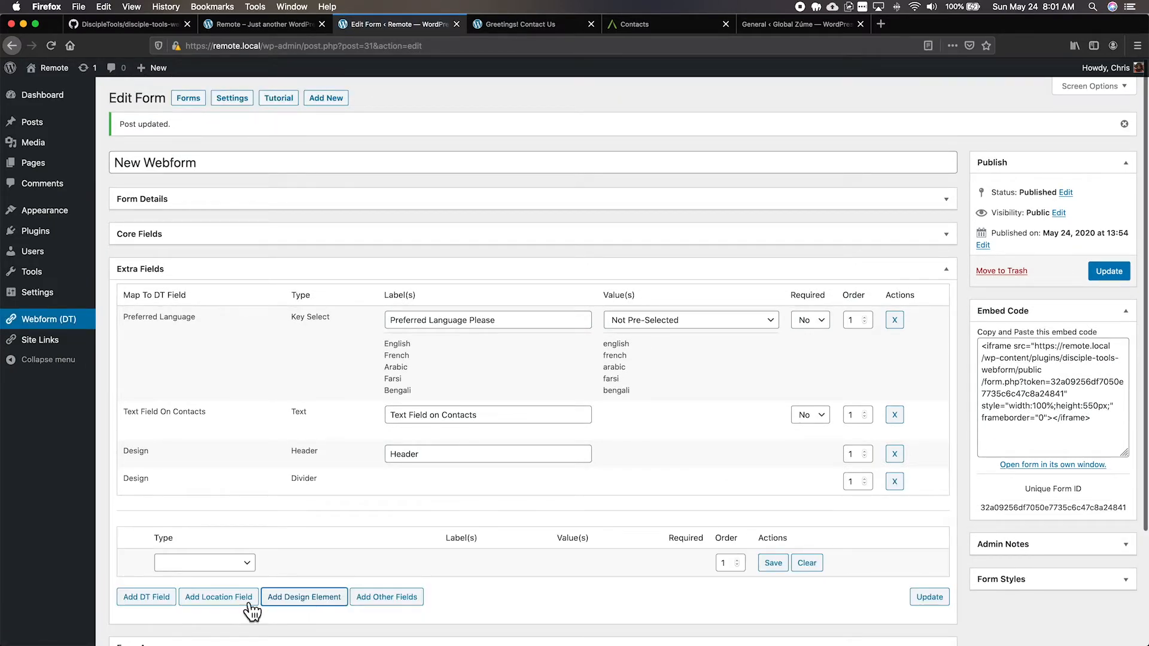
pyautogui.click(239, 571)
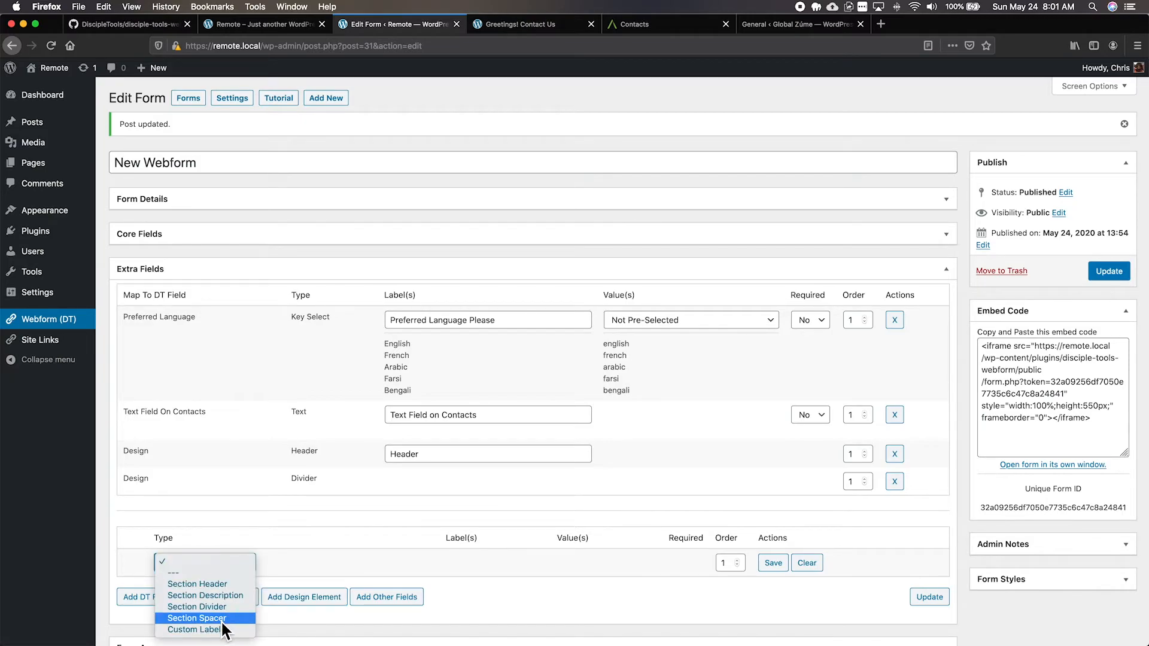
pyautogui.click(226, 630)
pyautogui.click(410, 562)
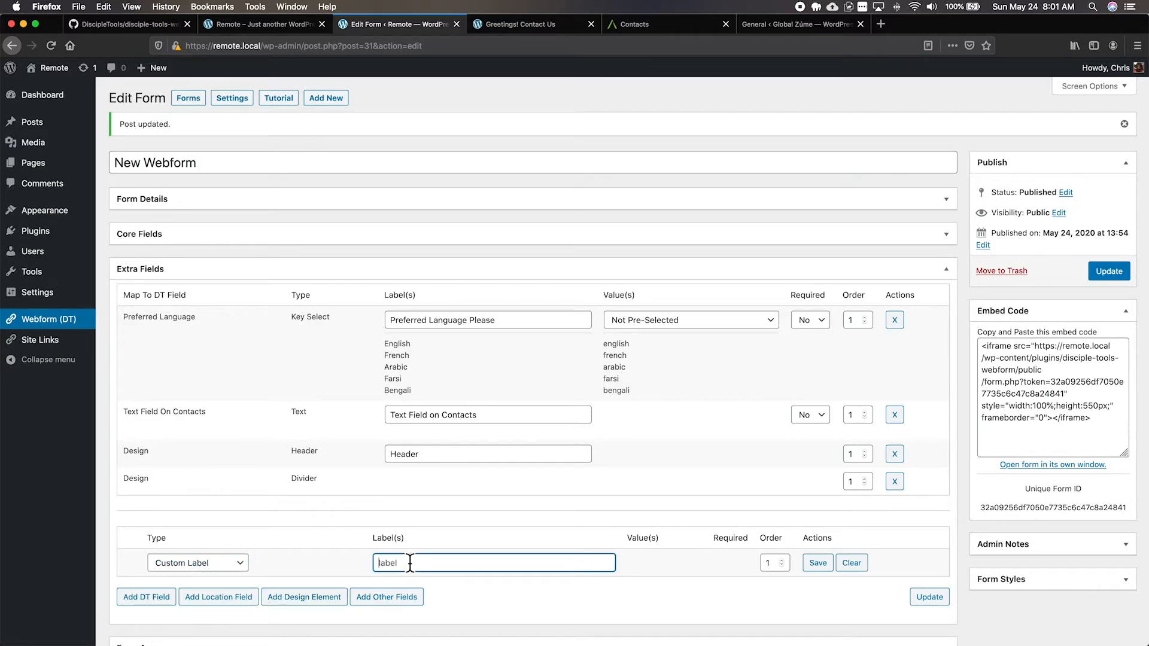
pyautogui.write('Custom Label')
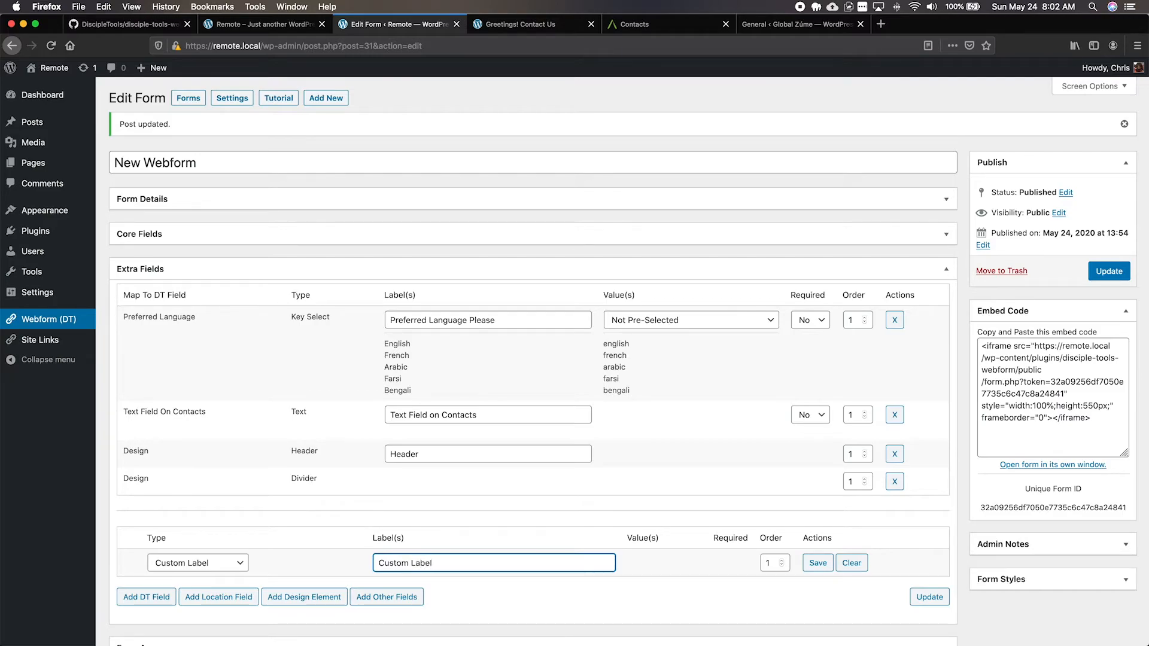
pyautogui.click(818, 563)
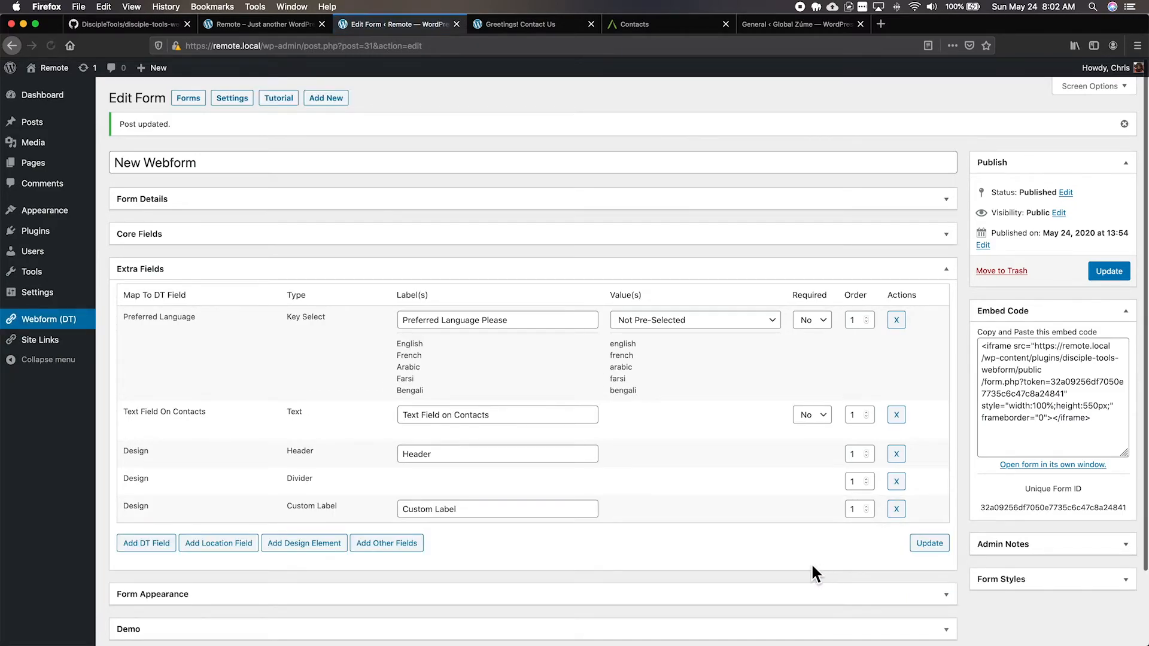
pyautogui.click(517, 29)
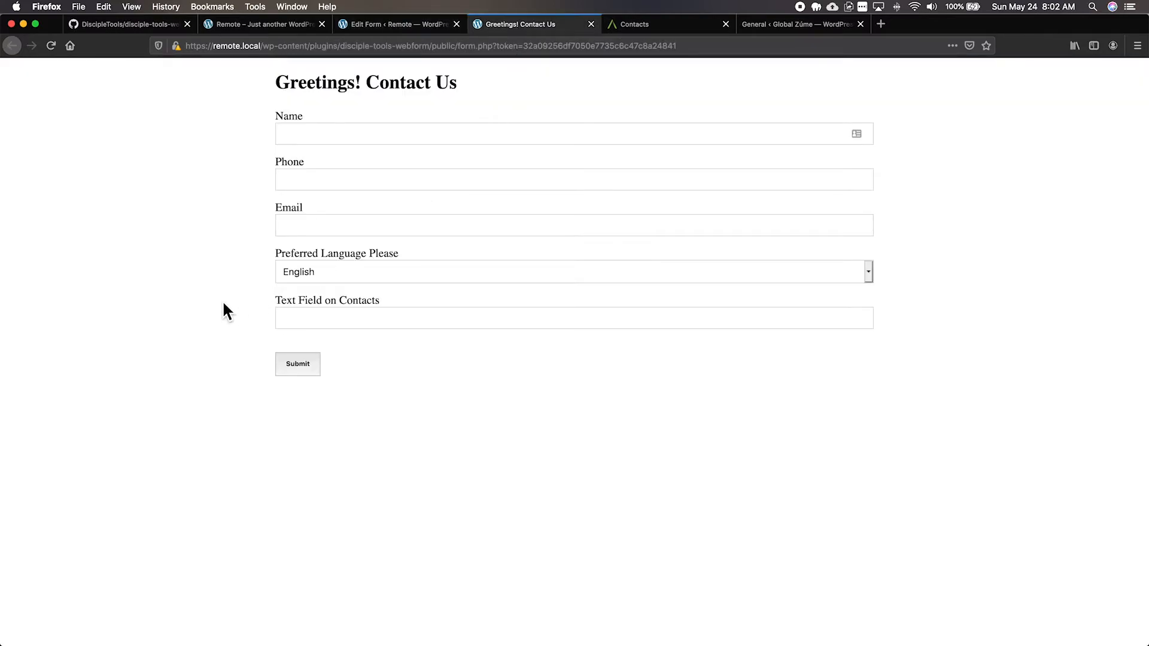
pyautogui.press('super+r')
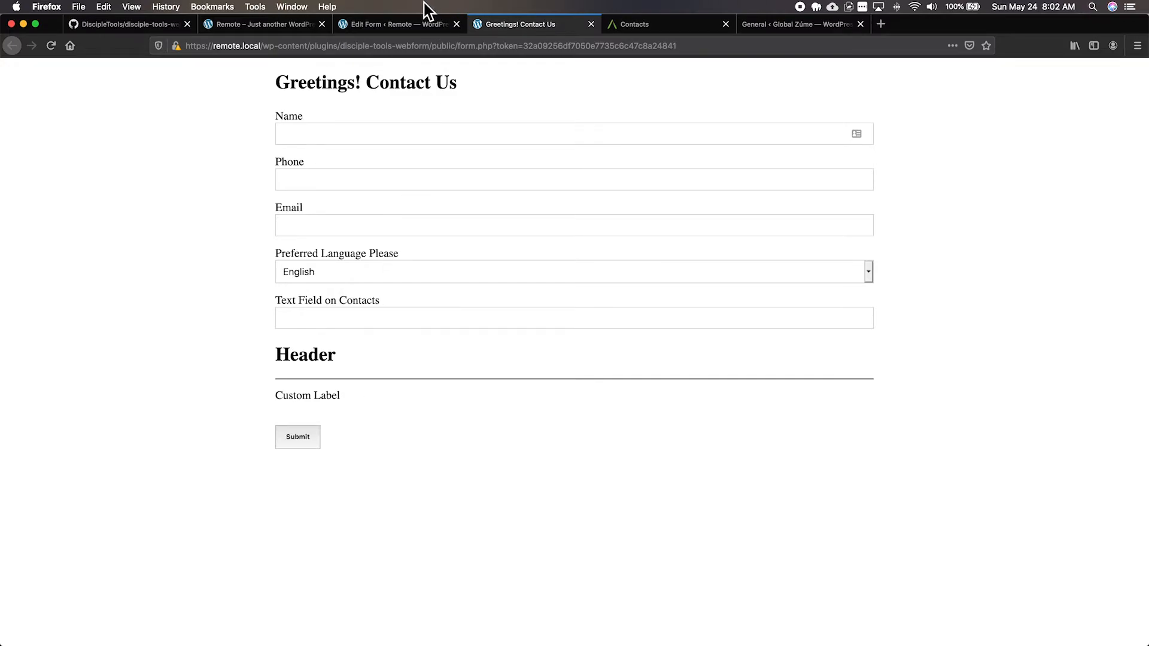
# - Add an other field of type Text labelled "Thoughts on Life" to the webform's Extra Fields and save it
pyautogui.click(410, 30)
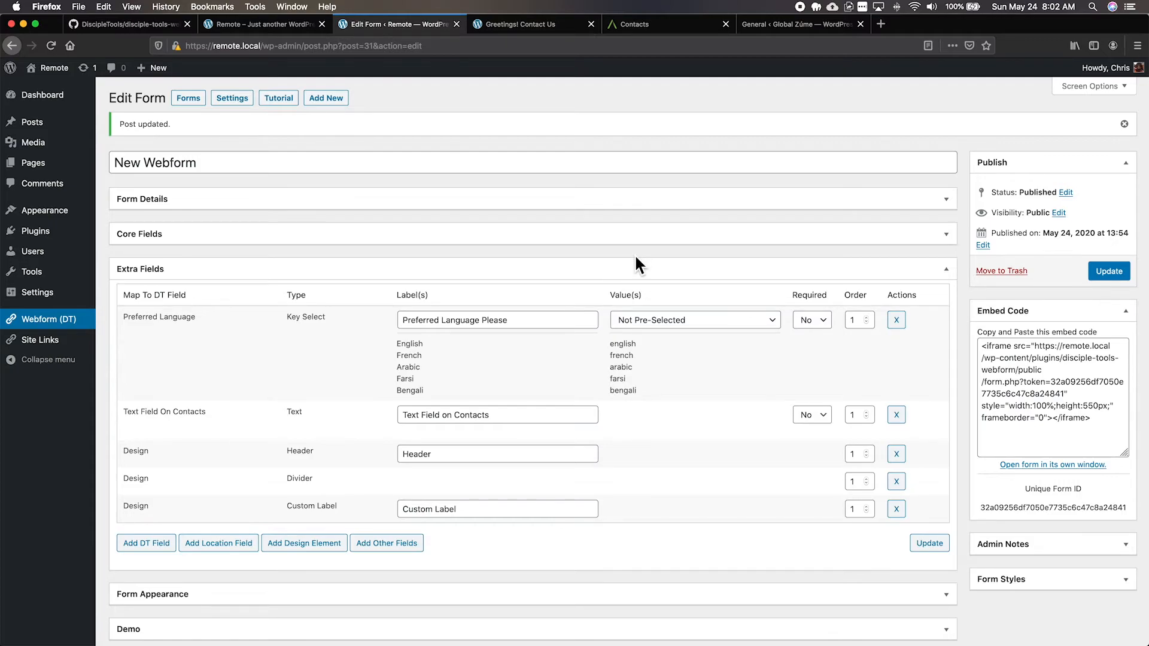
pyautogui.click(389, 543)
pyautogui.scroll(-5, 391, 541)
pyautogui.click(239, 427)
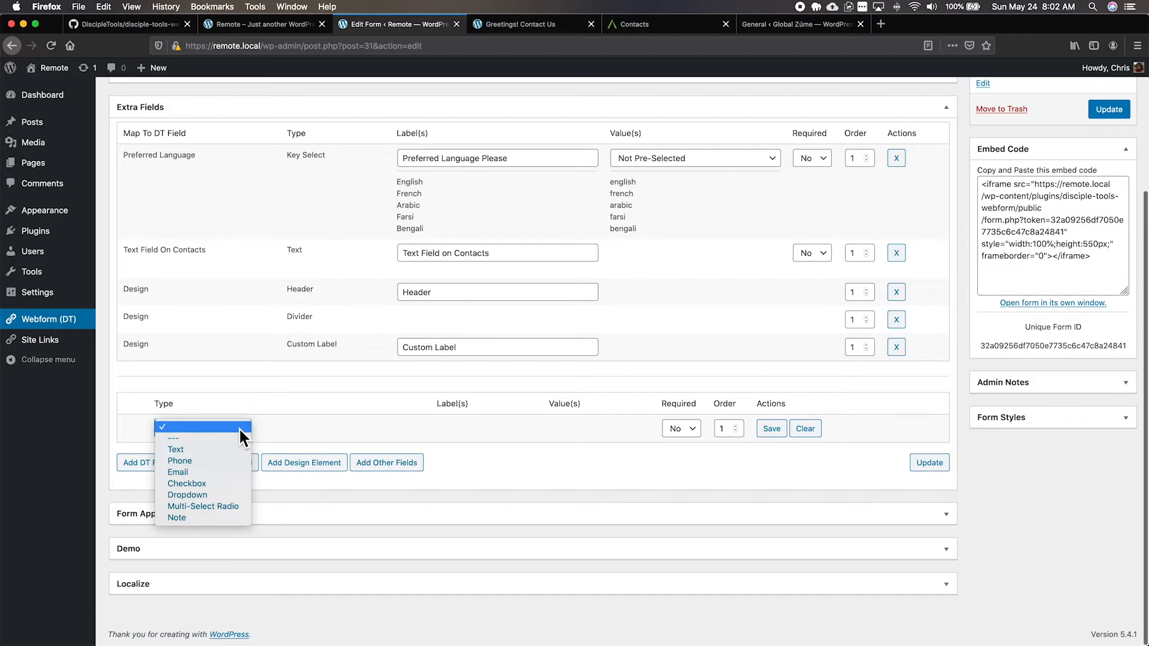
pyautogui.click(207, 454)
pyautogui.click(419, 436)
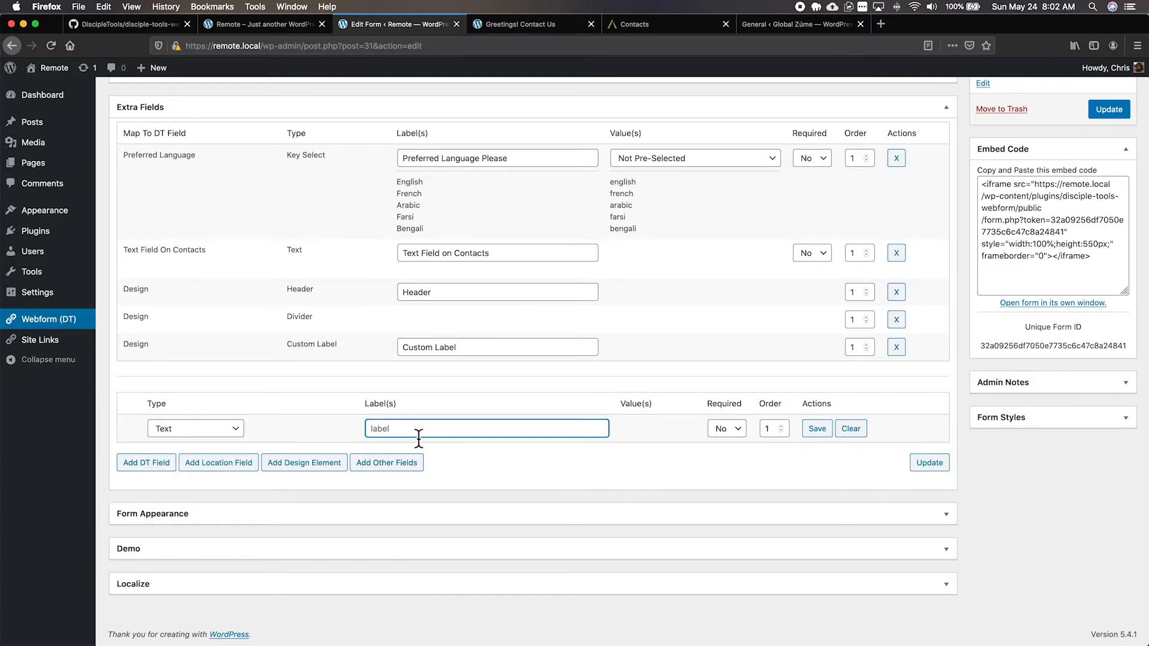
pyautogui.write('Thoughts on Life')
pyautogui.click(817, 429)
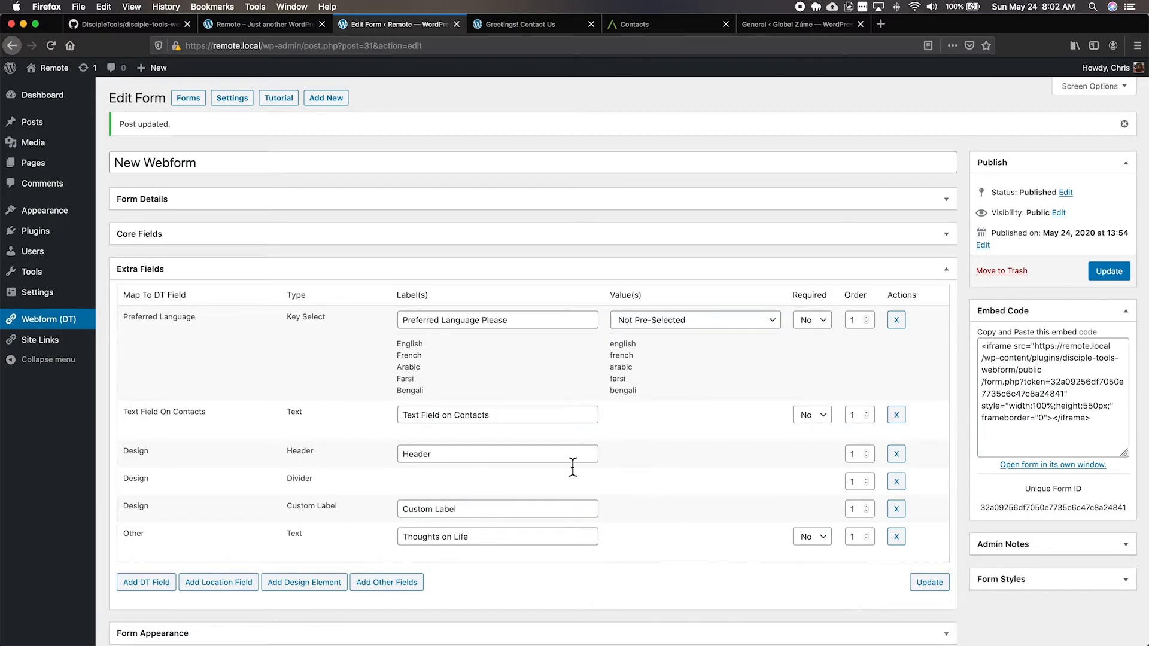
# - Set the order of Preferred Language to 5, Text Field 6, Header 7, Divider and Custom Label 8, update the webform, and reload the public form
pyautogui.click(854, 322)
pyautogui.doubleClick(846, 322)
pyautogui.write('5')
pyautogui.doubleClick(853, 414)
pyautogui.write('6')
pyautogui.doubleClick(853, 454)
pyautogui.write('7')
pyautogui.click(855, 482)
pyautogui.write('8')
pyautogui.doubleClick(854, 508)
pyautogui.write('8')
pyautogui.doubleClick(851, 537)
pyautogui.click(929, 583)
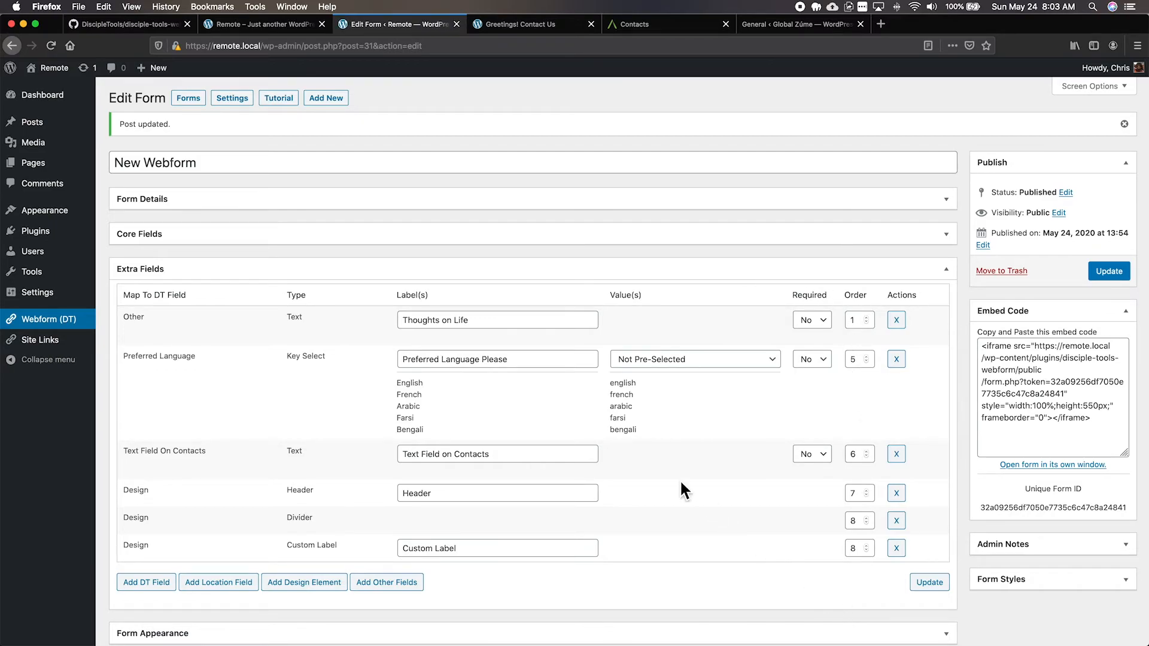
pyautogui.click(523, 28)
pyautogui.press('super+r')
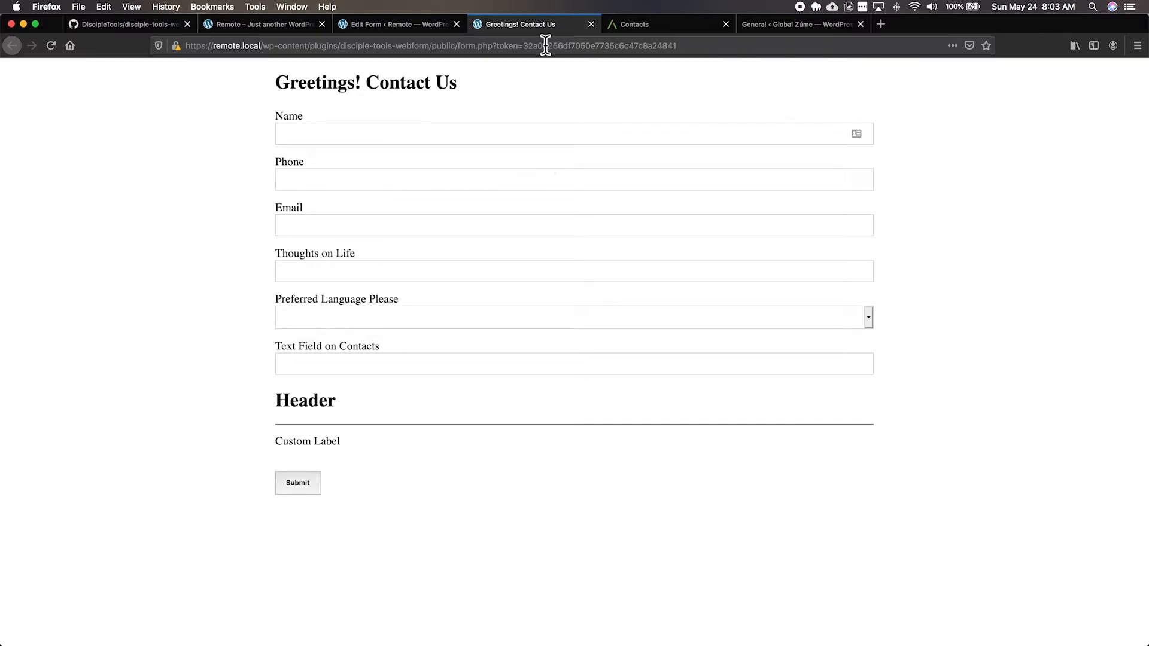
# - Set the form's appearance theme to None, update the webform, and reload the public form
pyautogui.click(375, 27)
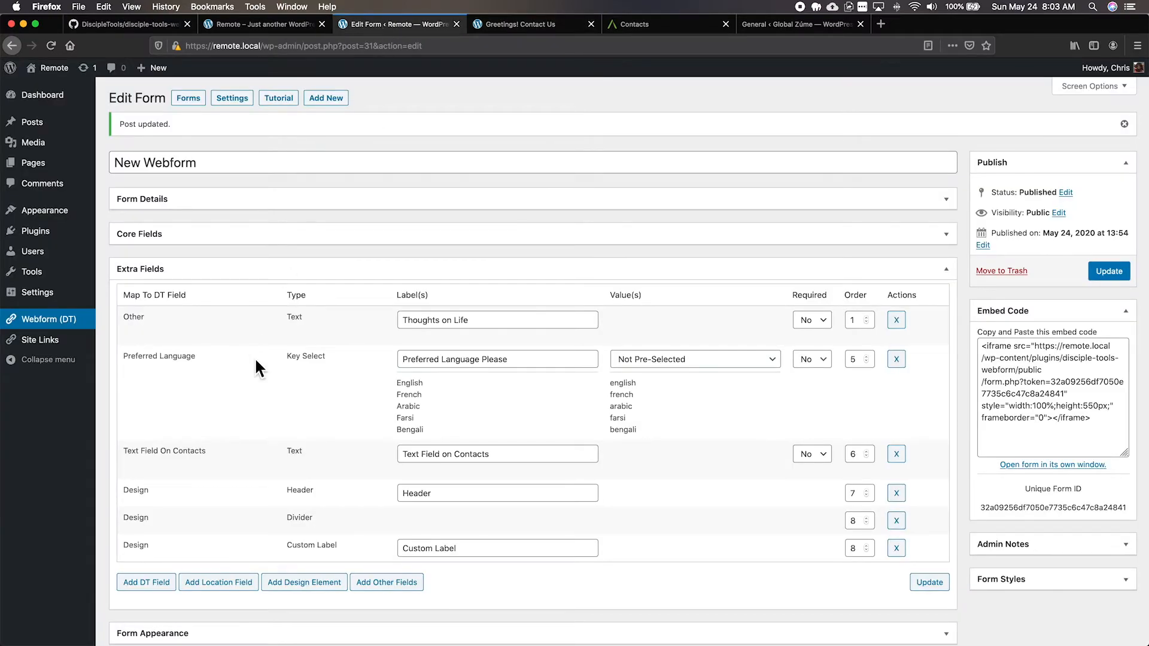
pyautogui.scroll(-3, 693, 485)
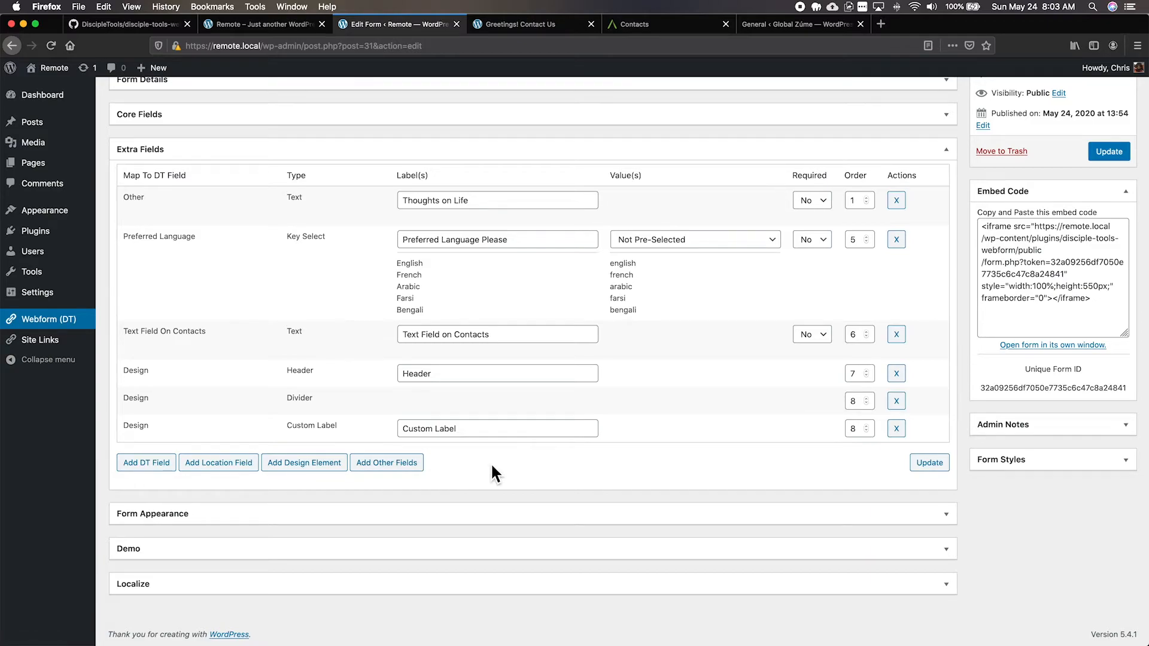
pyautogui.click(947, 518)
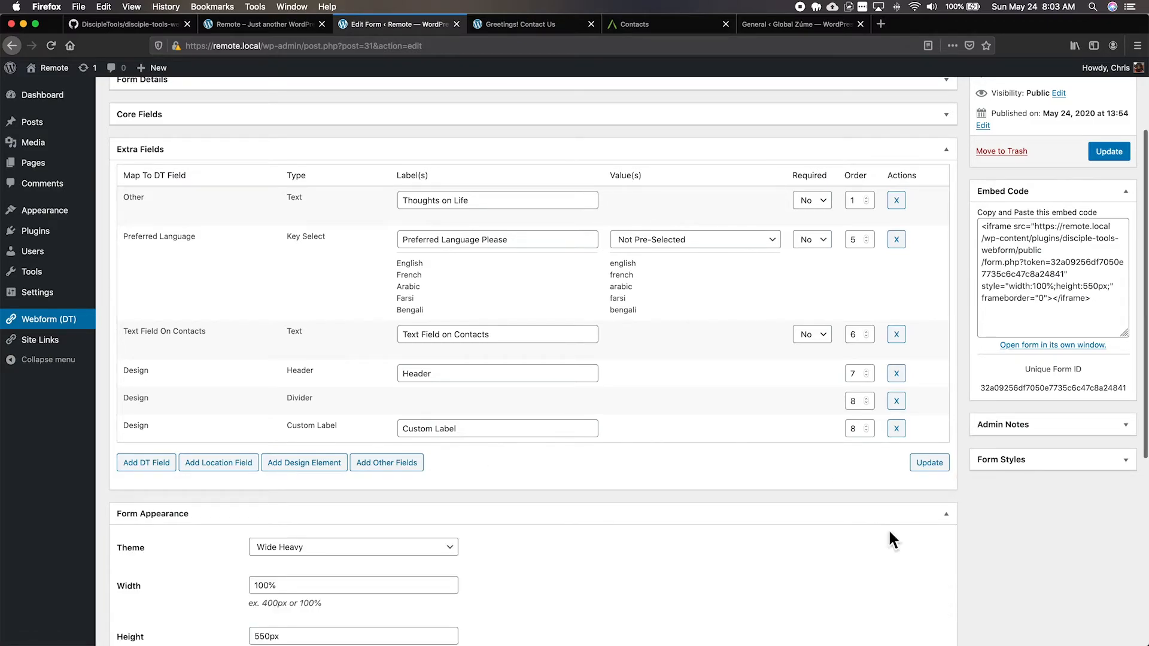
pyautogui.scroll(-5, 580, 522)
pyautogui.click(439, 393)
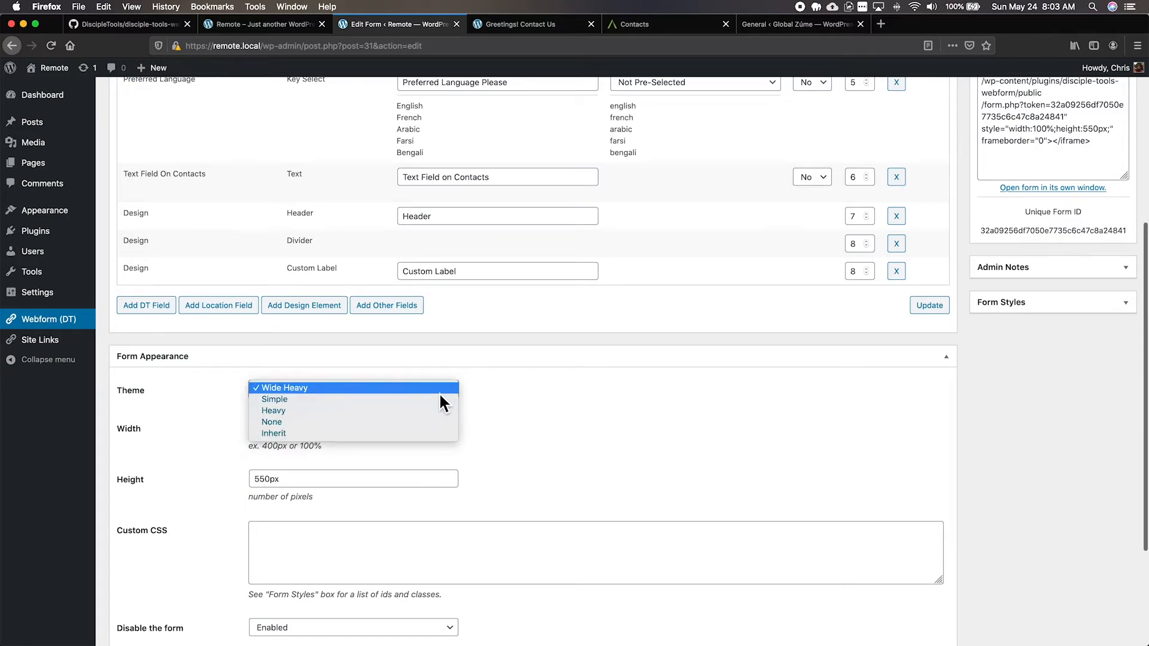
pyautogui.click(343, 422)
pyautogui.scroll(-3, 656, 431)
pyautogui.click(931, 563)
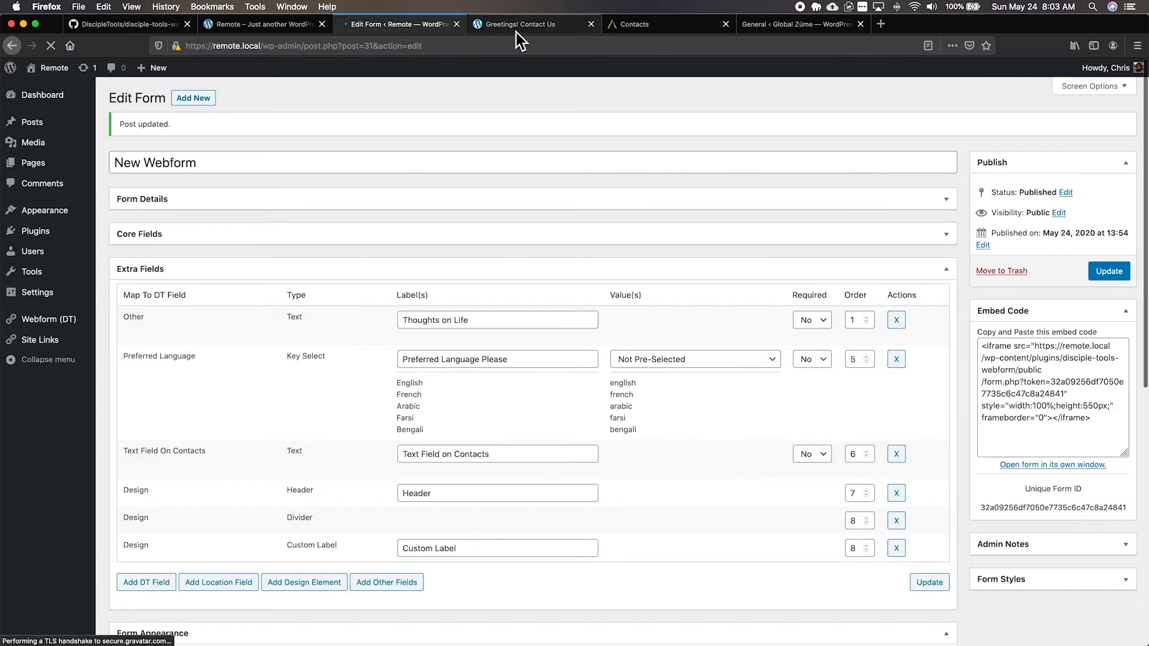
pyautogui.click(516, 25)
pyautogui.press('super+r')
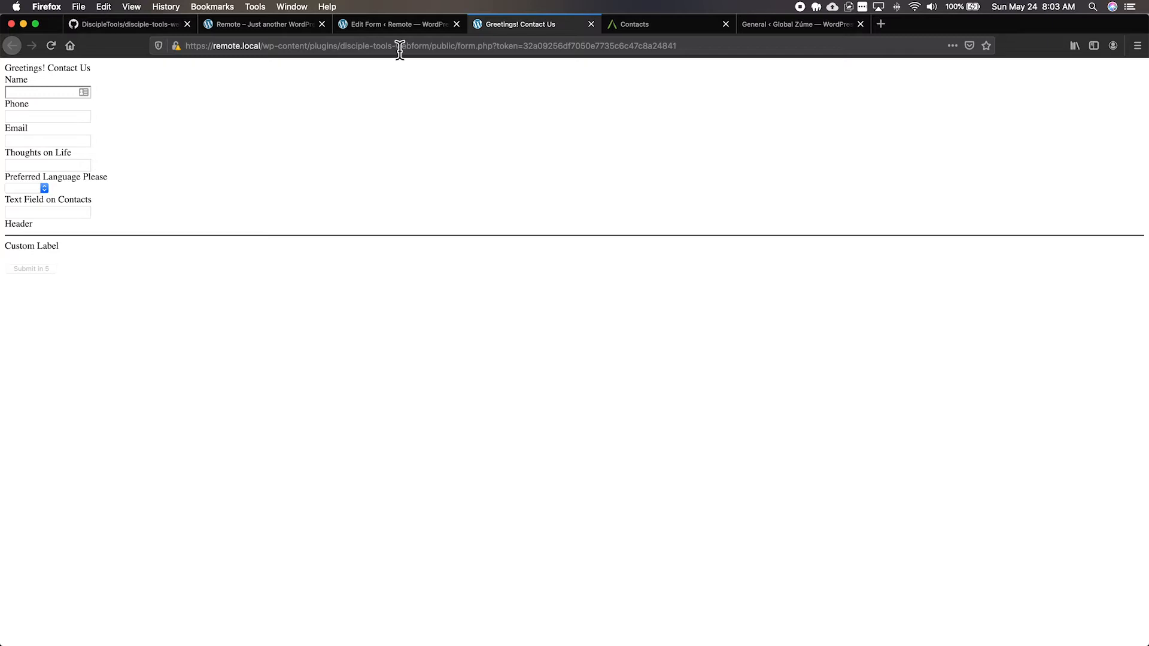
# - Examine the Form Styles list for the ids and classes that can be used in the webform's Custom CSS
pyautogui.click(398, 27)
pyautogui.scroll(-10, 633, 501)
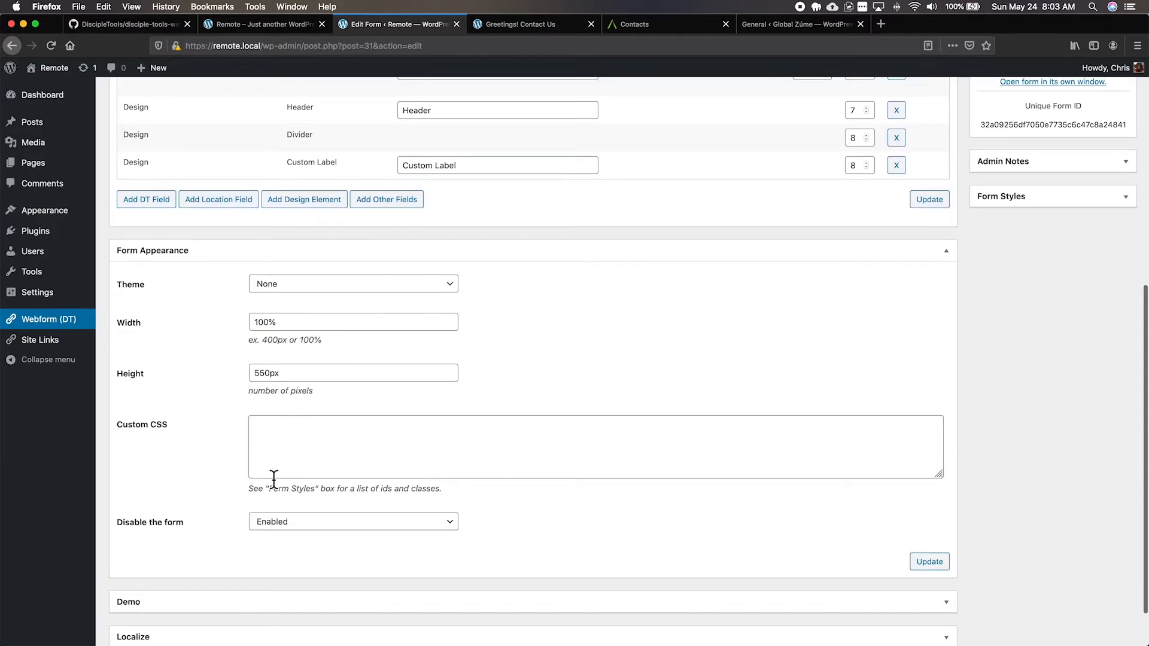
pyautogui.click(267, 436)
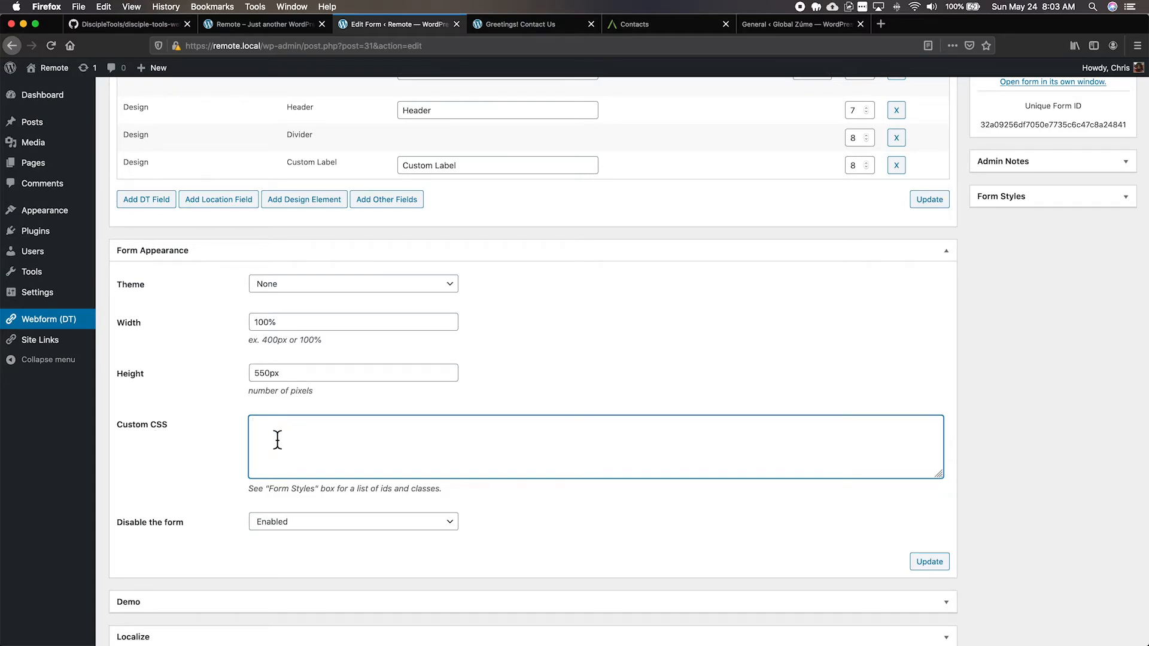
pyautogui.click(1122, 199)
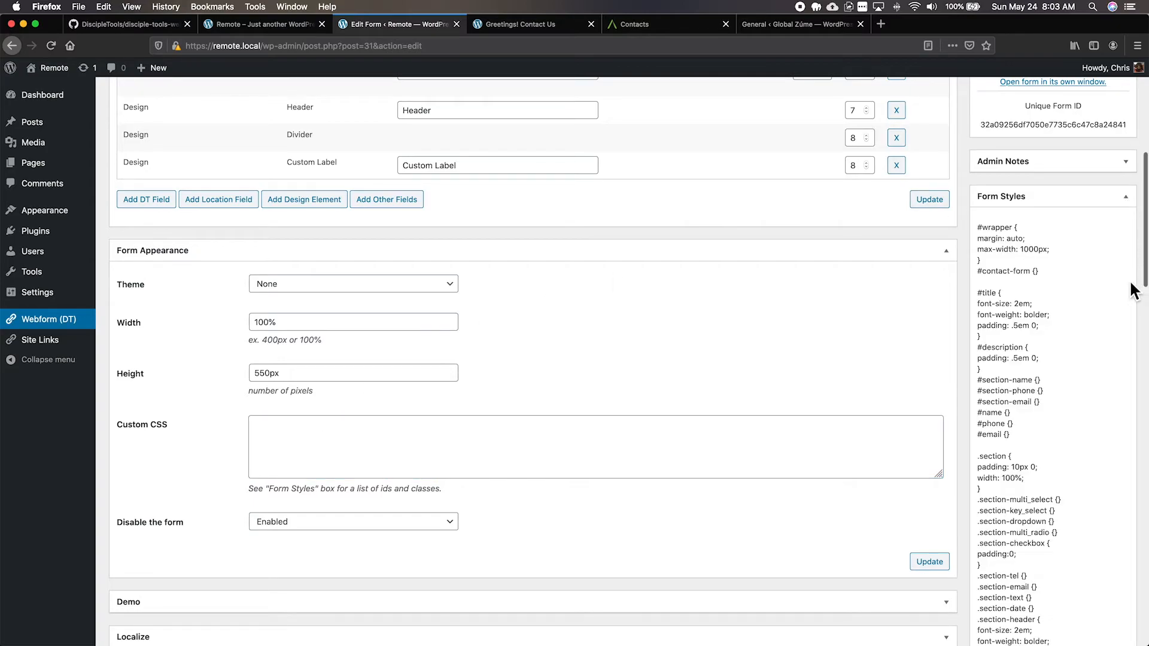
pyautogui.scroll(-5, 1059, 314)
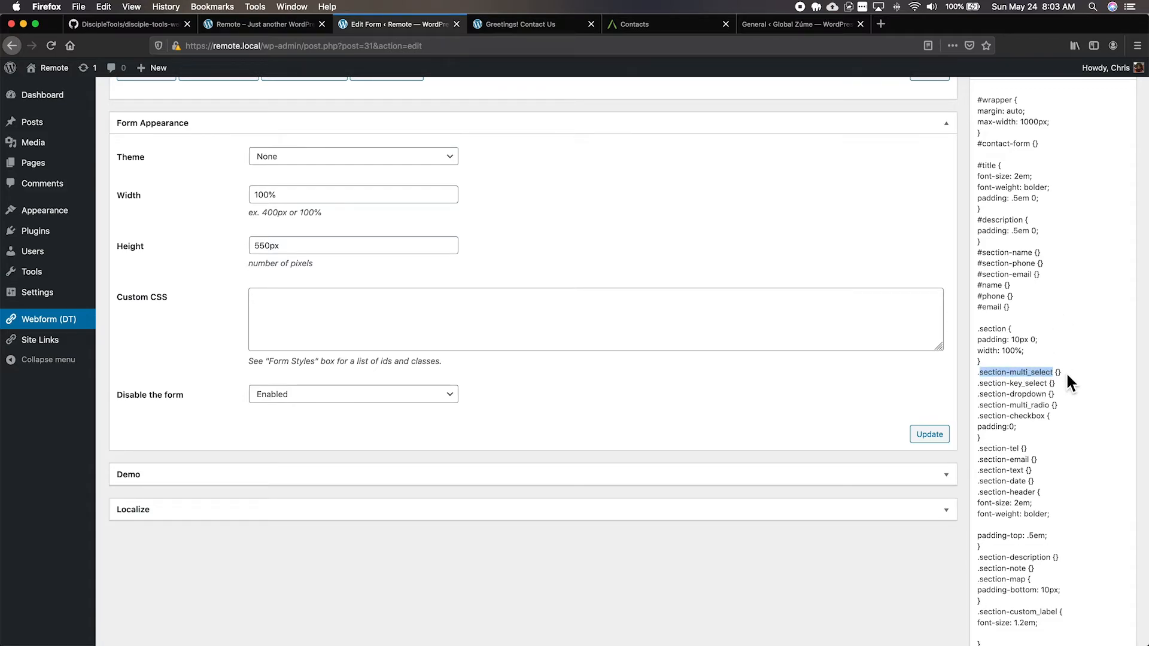
pyautogui.scroll(-1, 1069, 373)
pyautogui.scroll(-3, 1070, 376)
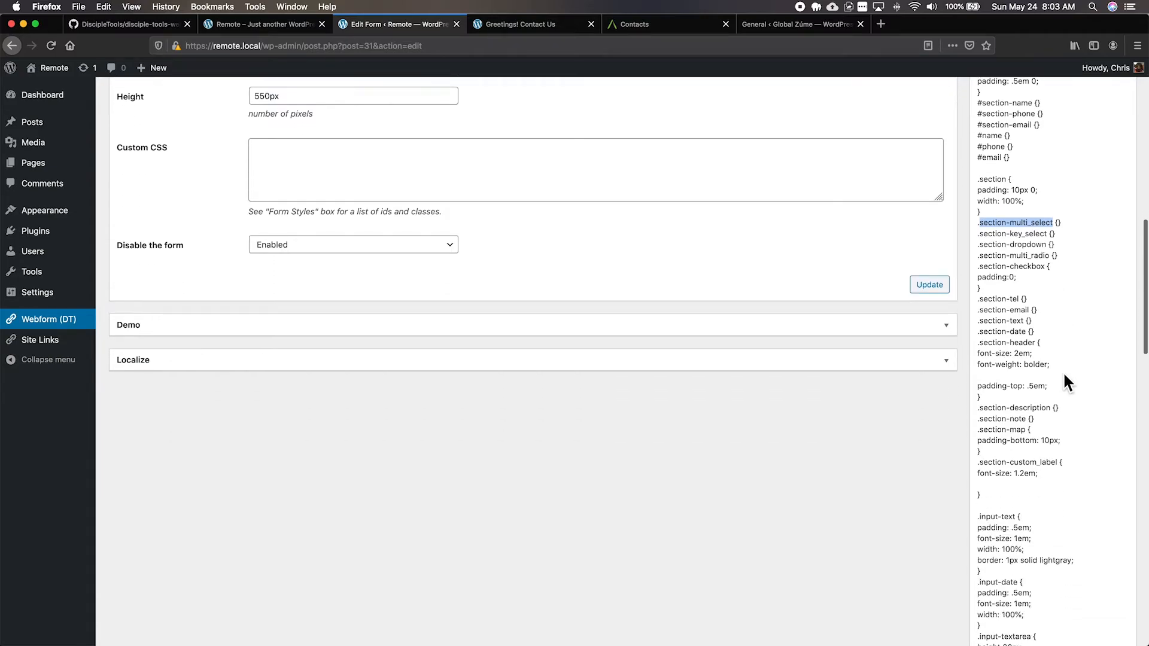
pyautogui.moveTo(978, 388); pyautogui.dragTo(1041, 392)
pyautogui.click(1039, 383)
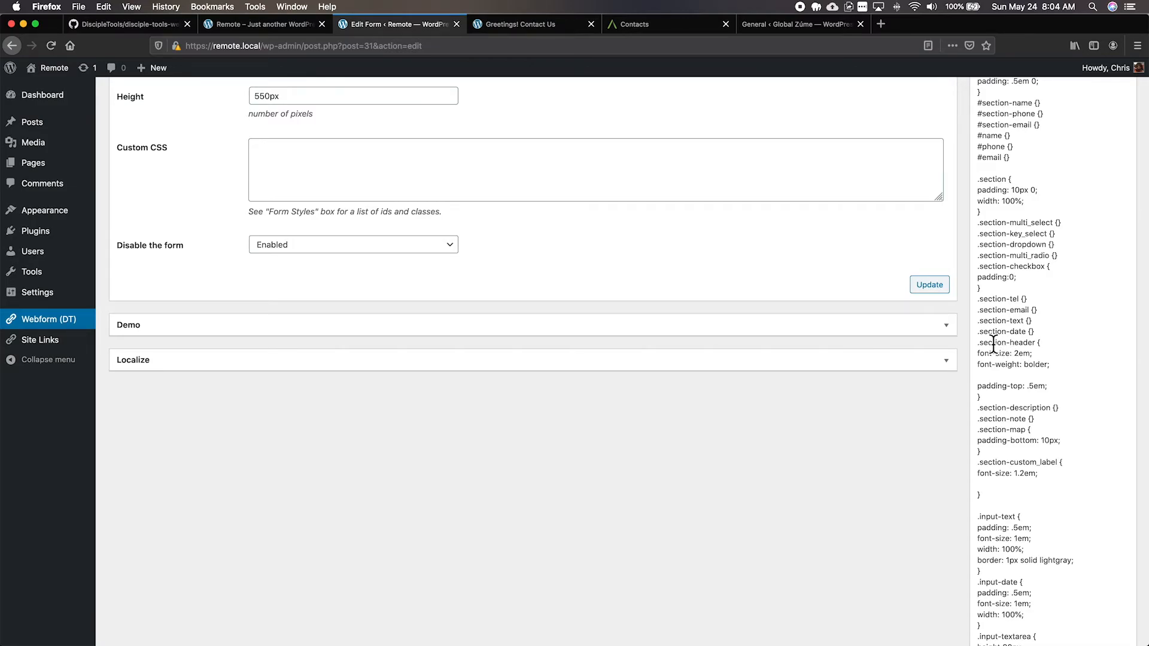
pyautogui.scroll(5, 414, 217)
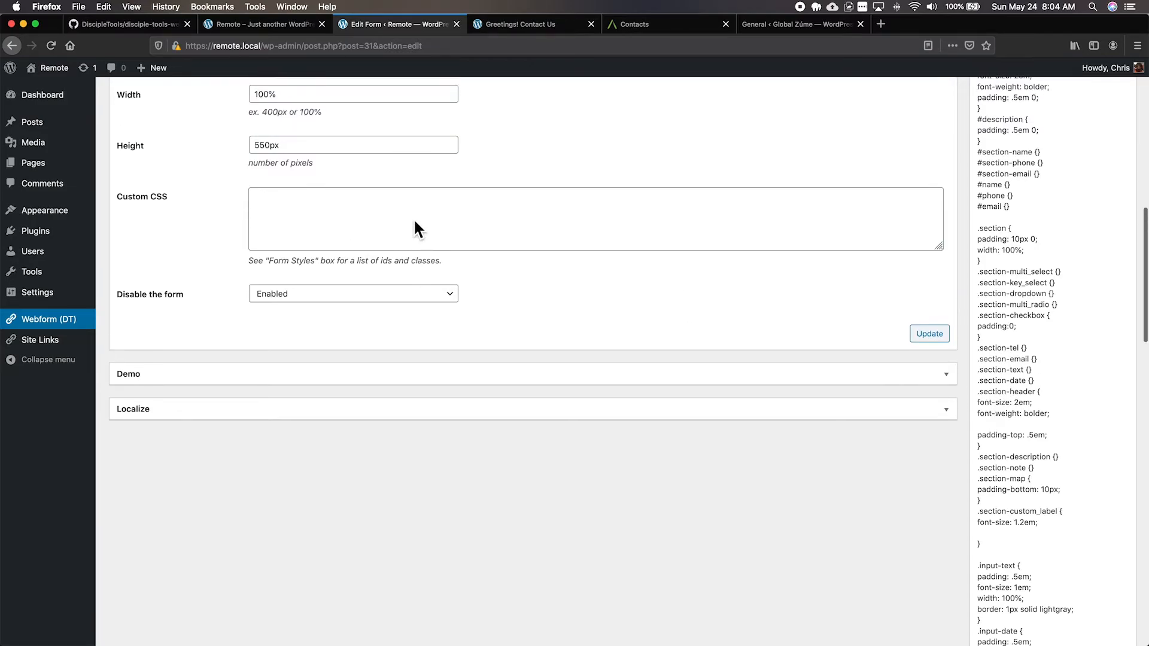
# - Set the form's appearance theme to Wide Heavy, update the webform, and view the public form
pyautogui.click(368, 278)
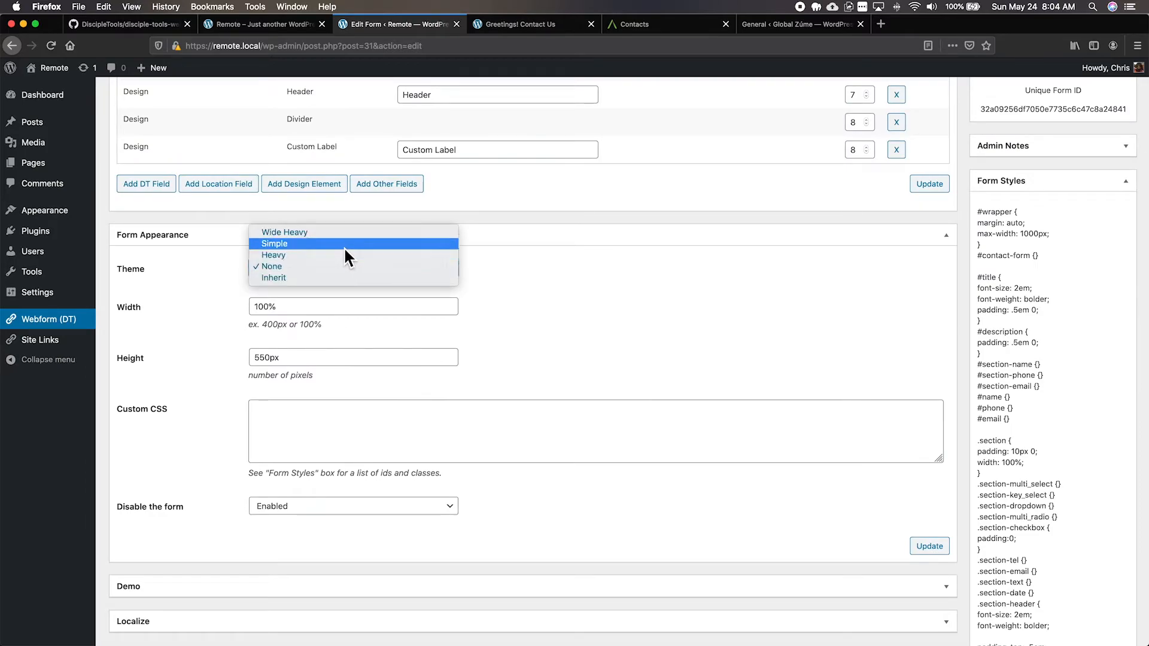
pyautogui.click(333, 262)
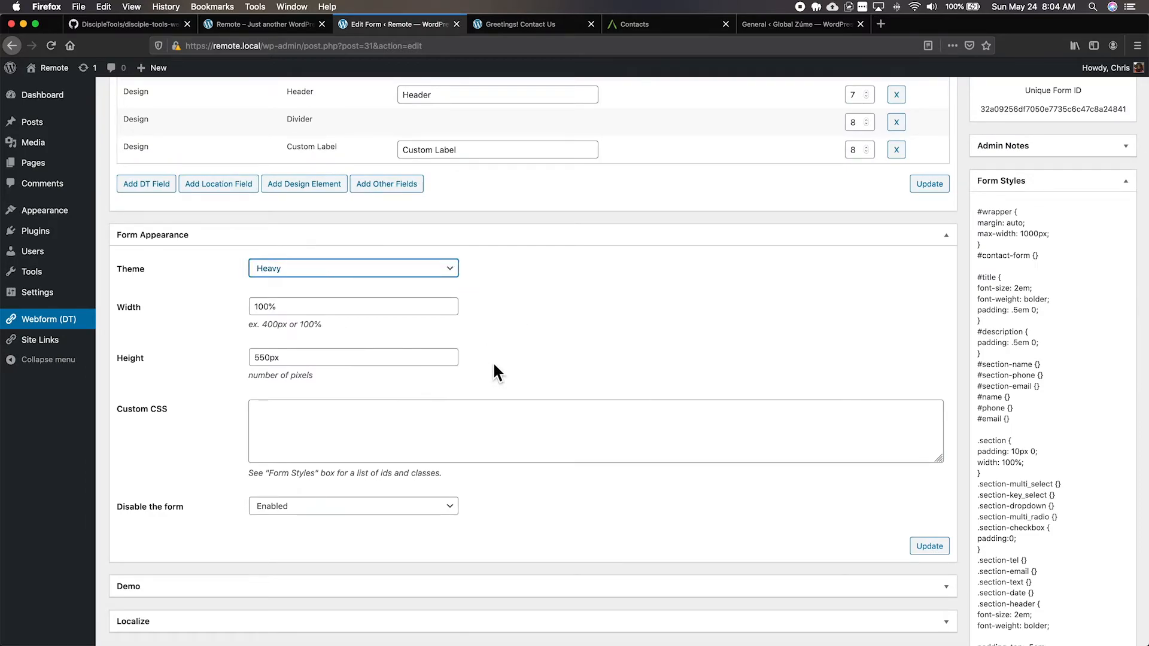
pyautogui.click(370, 269)
pyautogui.click(332, 244)
pyautogui.click(929, 545)
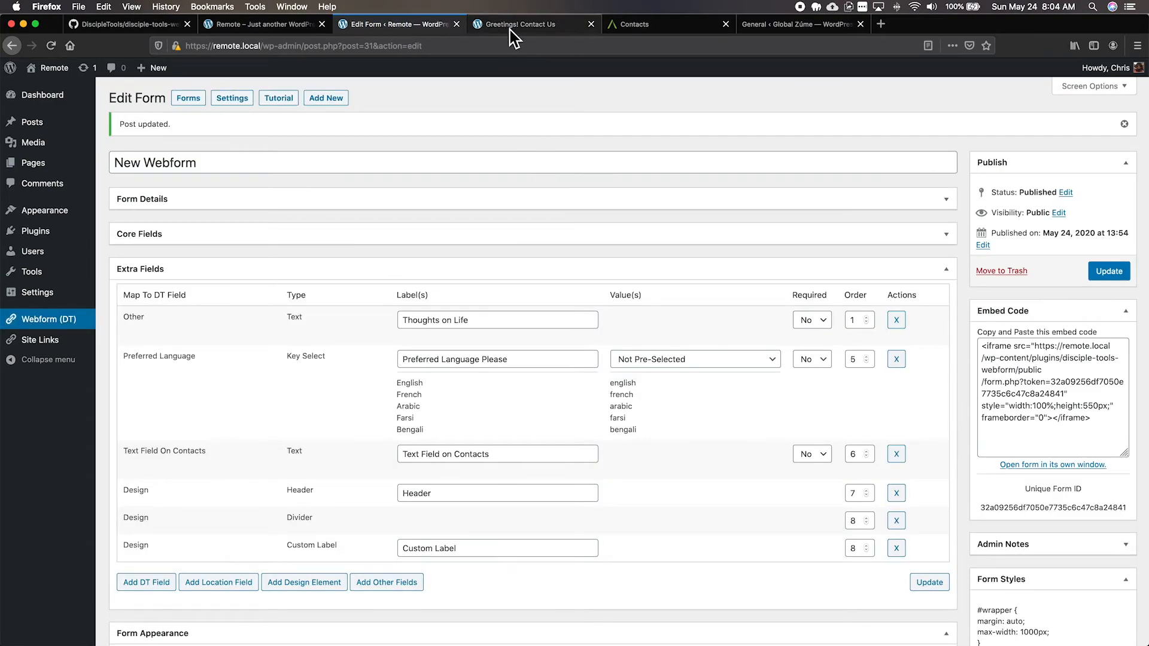
pyautogui.click(510, 26)
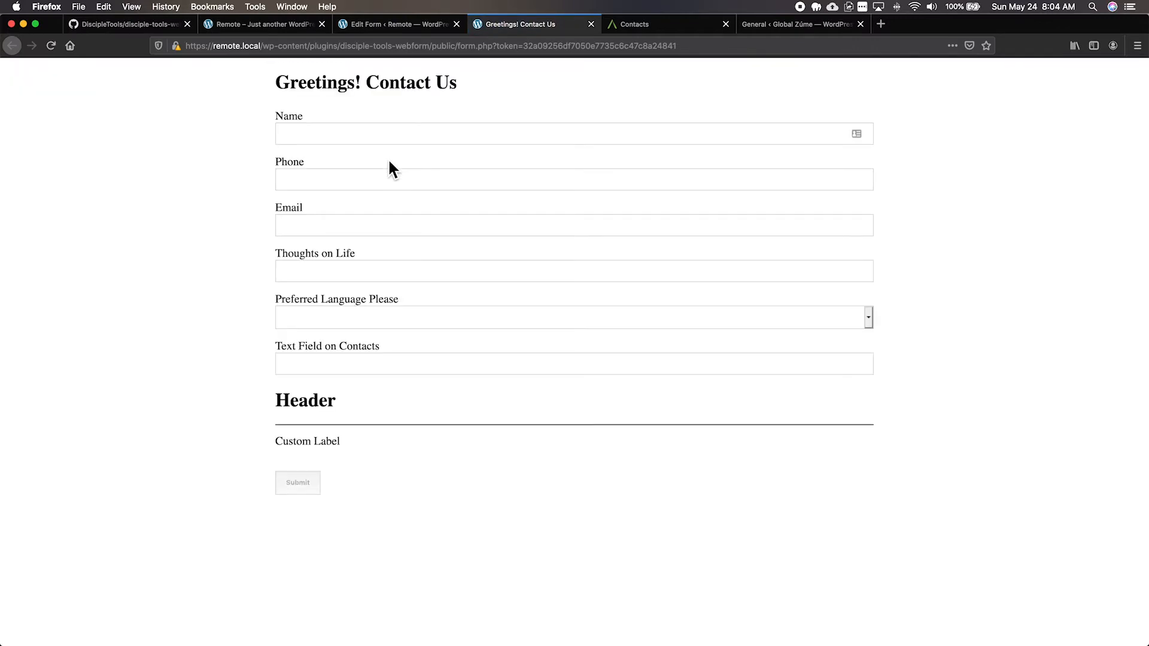
# - Copy the #title rule from the Form Styles list into the webform's Custom CSS and replace its declarations with "color:red;"
pyautogui.click(393, 28)
pyautogui.scroll(-5, 921, 458)
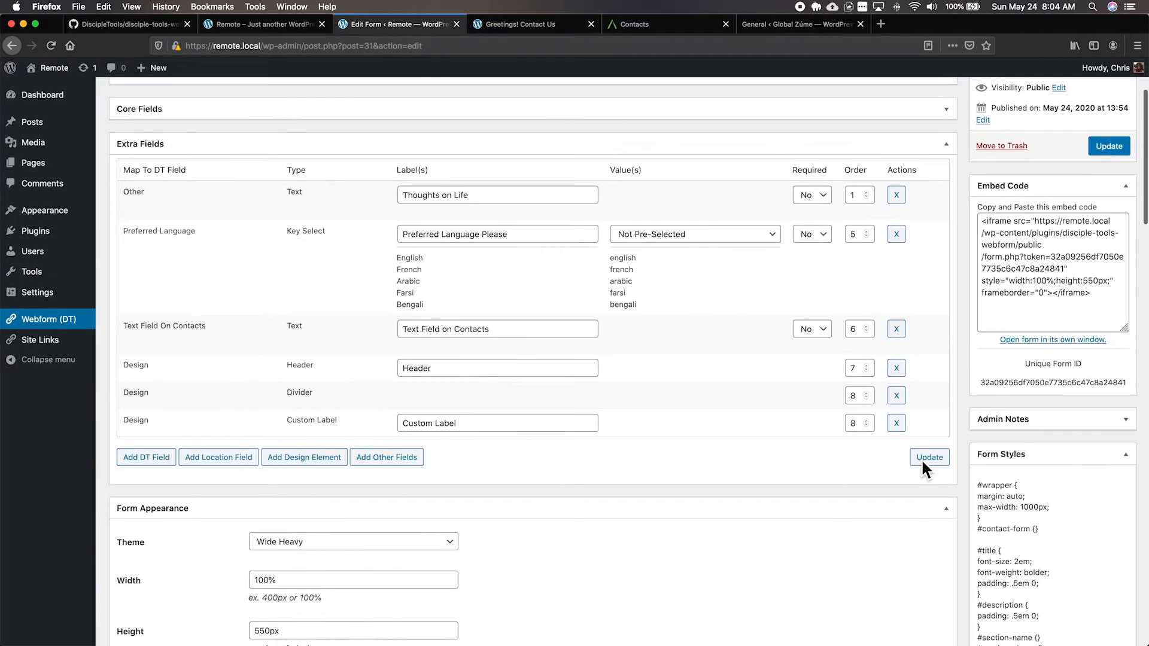
pyautogui.scroll(-5, 707, 419)
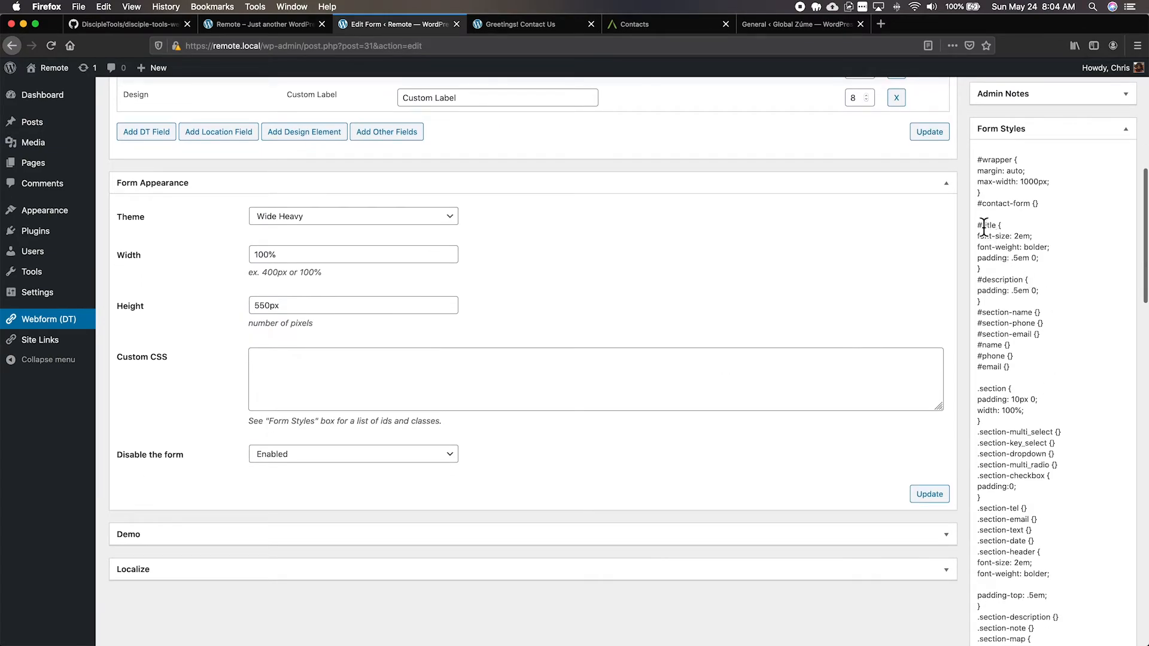
pyautogui.moveTo(977, 225); pyautogui.dragTo(993, 267)
pyautogui.press('super+c')
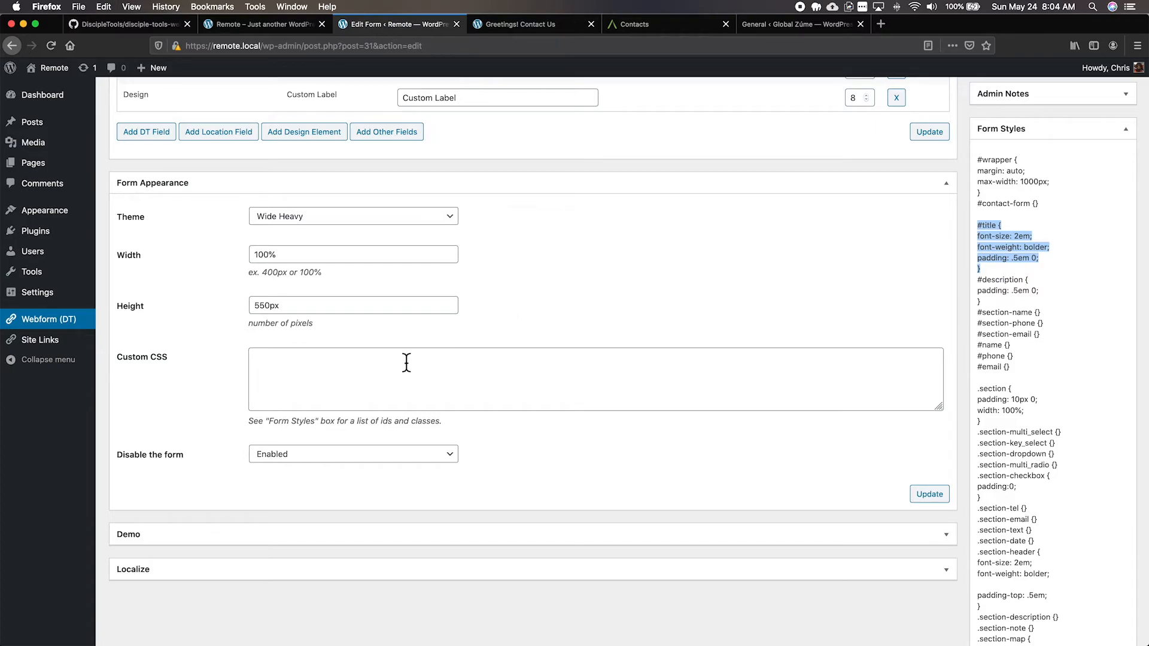
pyautogui.click(373, 369)
pyautogui.press('super+v')
pyautogui.moveTo(326, 394); pyautogui.dragTo(230, 370)
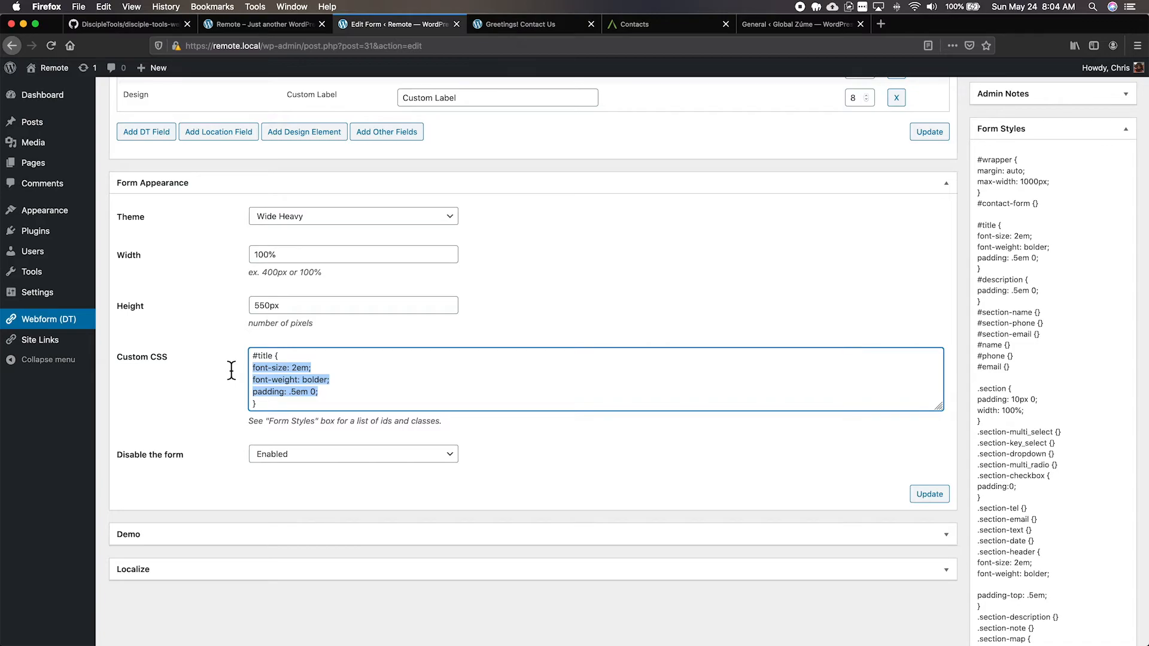
pyautogui.write('color:red;')
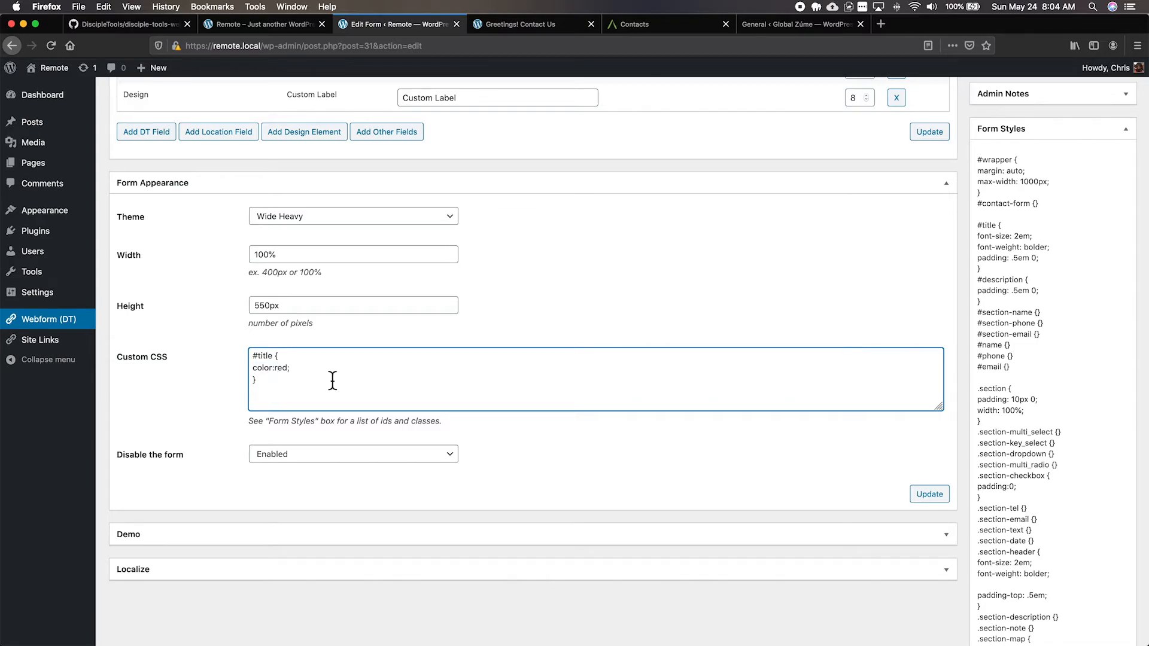
# - Update the webform with the new Custom CSS and reload the public form
pyautogui.click(929, 495)
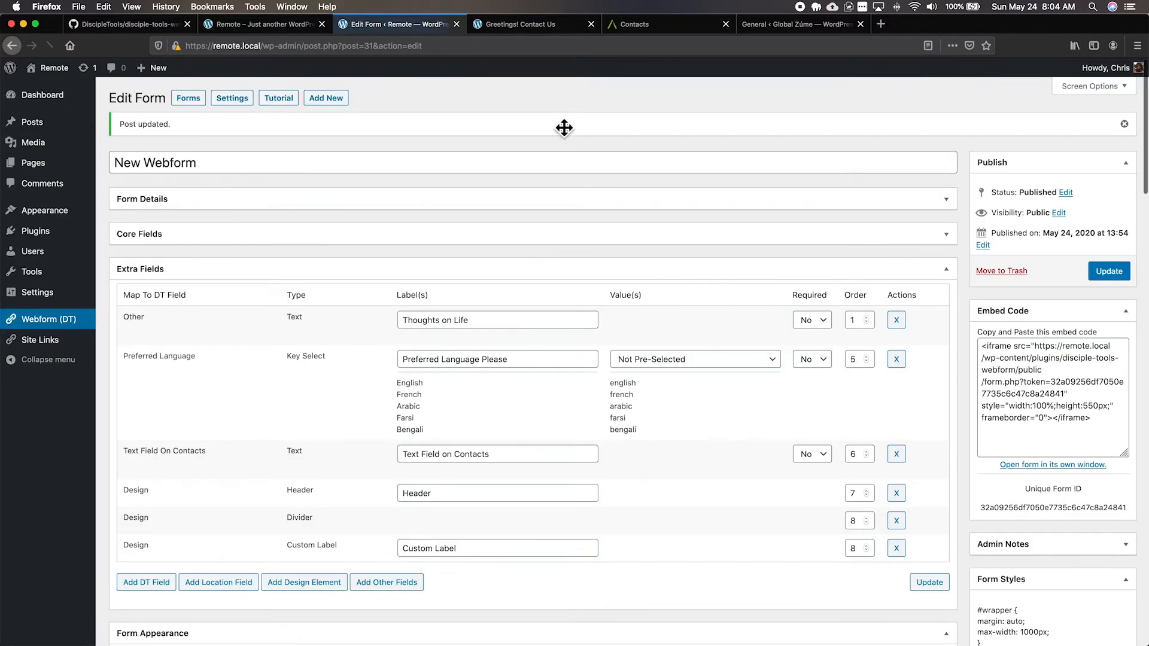
pyautogui.click(524, 26)
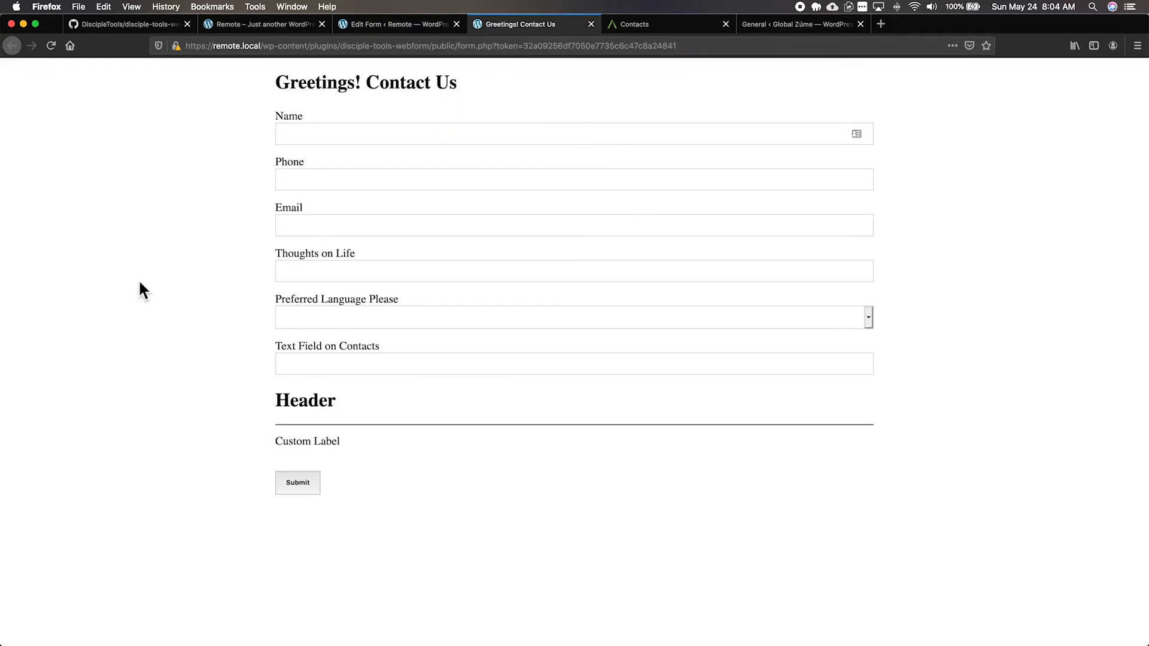
pyautogui.press('super+r')
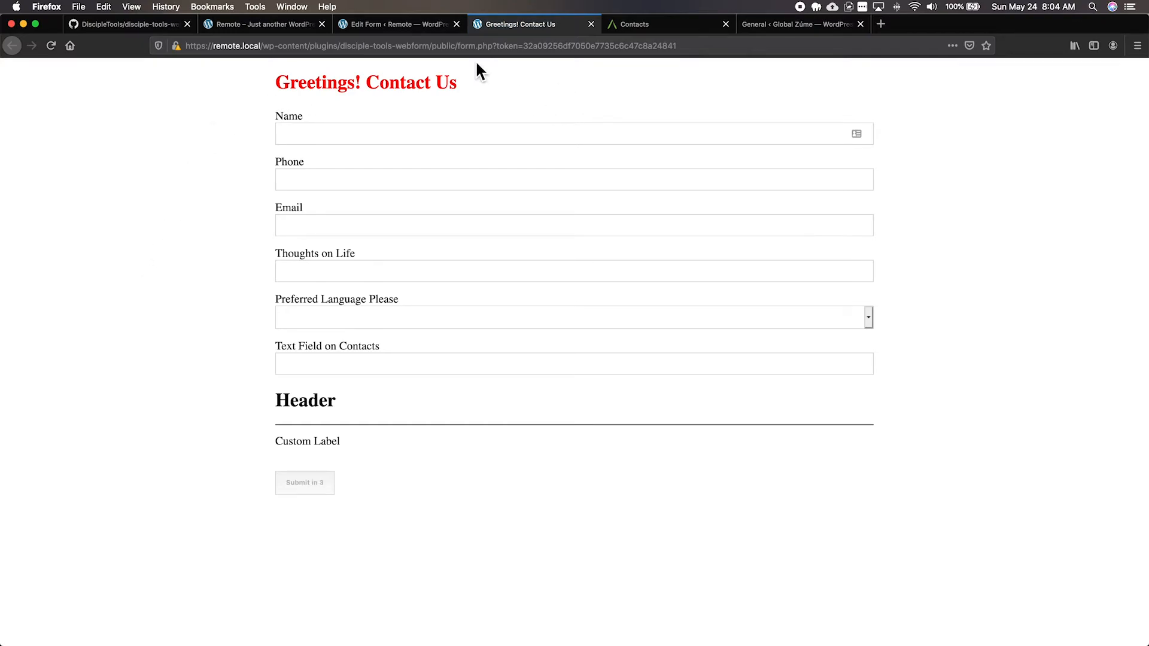
# - Expand the webform's Demo section and examine how the embedded form fits within the configured height
pyautogui.click(389, 22)
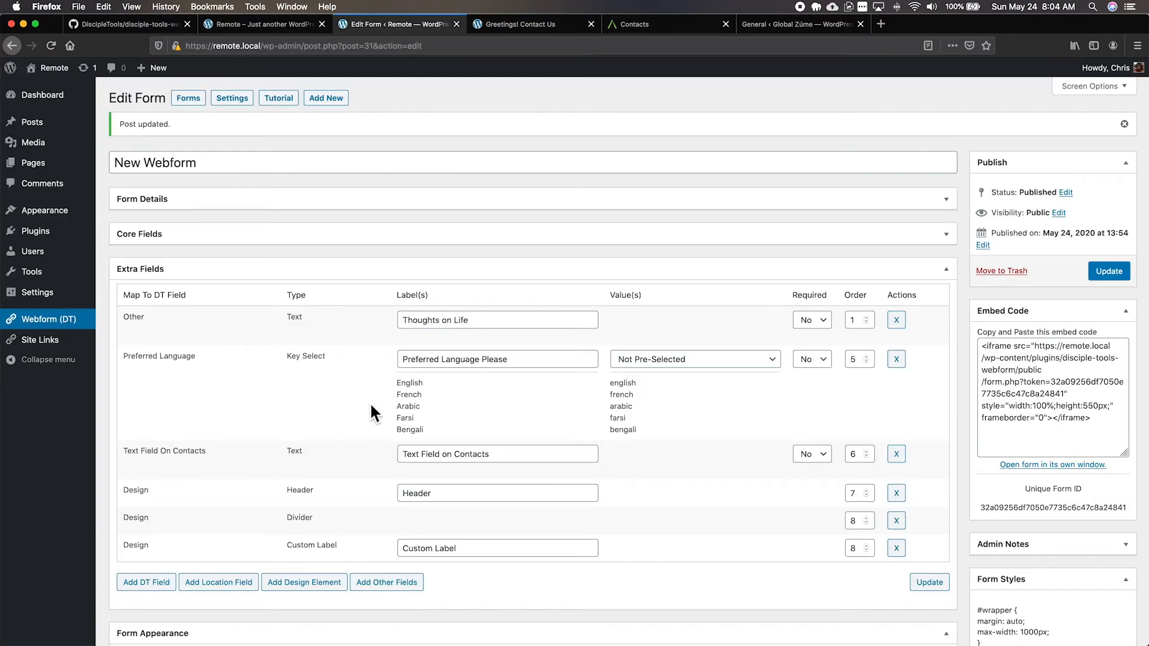
pyautogui.scroll(-10, 370, 402)
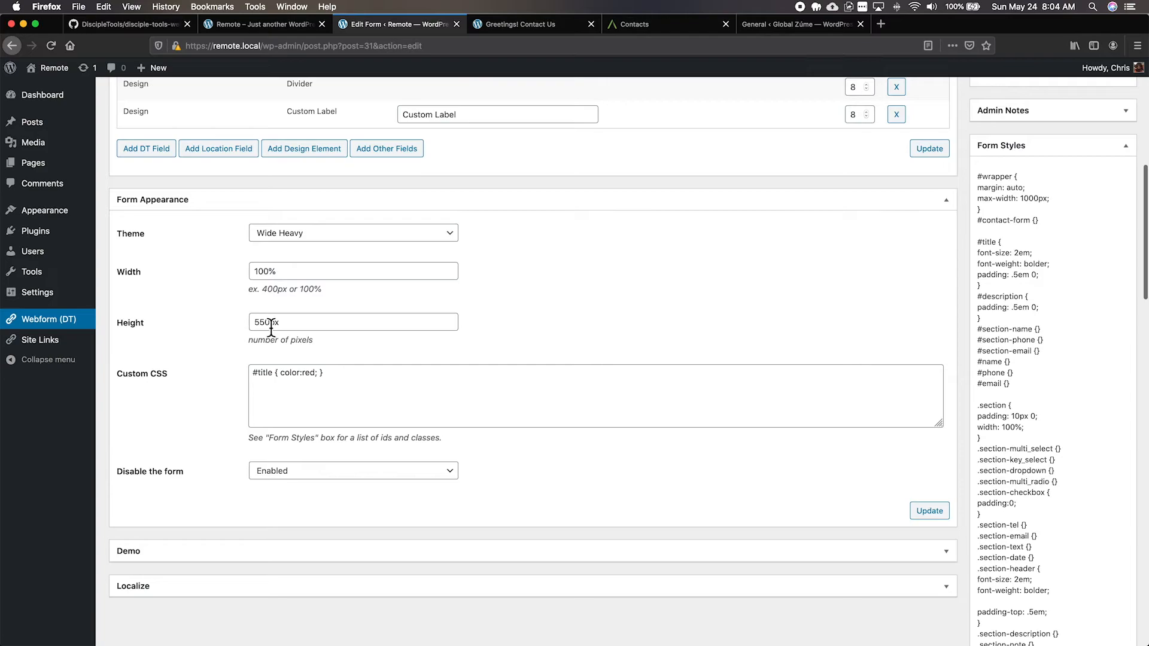
pyautogui.moveTo(270, 327); pyautogui.dragTo(249, 326)
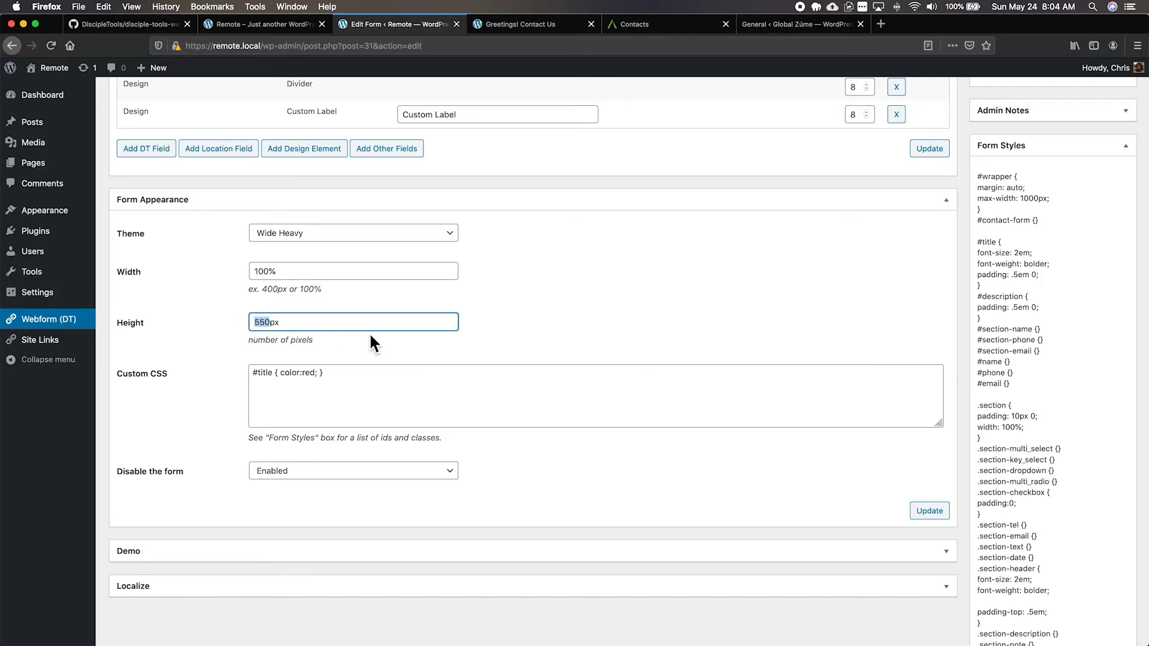
pyautogui.scroll(-3, 427, 329)
pyautogui.click(947, 455)
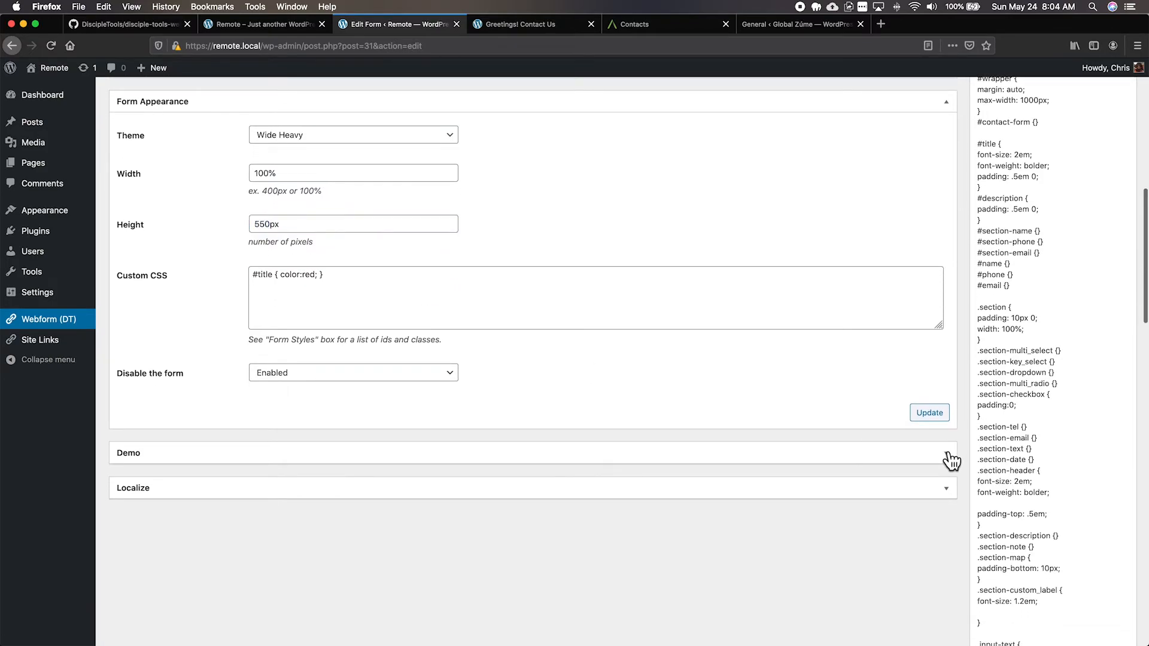
pyautogui.scroll(-4, 496, 501)
pyautogui.scroll(-10, 797, 388)
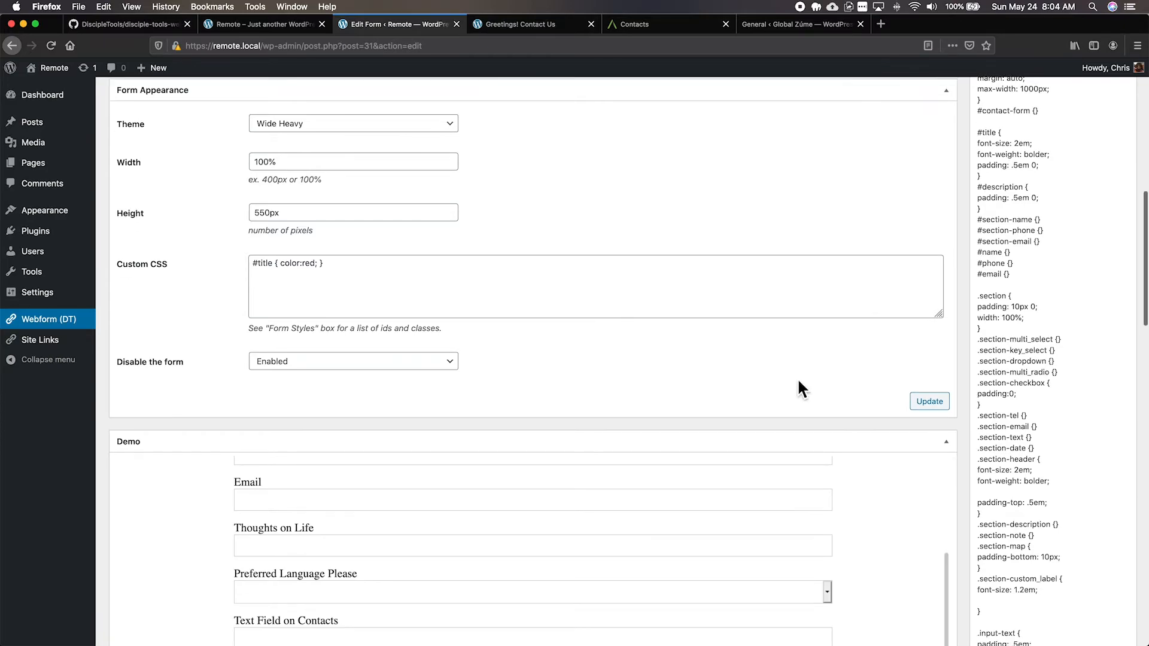
pyautogui.scroll(-2, 798, 383)
pyautogui.scroll(3, 799, 386)
pyautogui.scroll(-3, 800, 359)
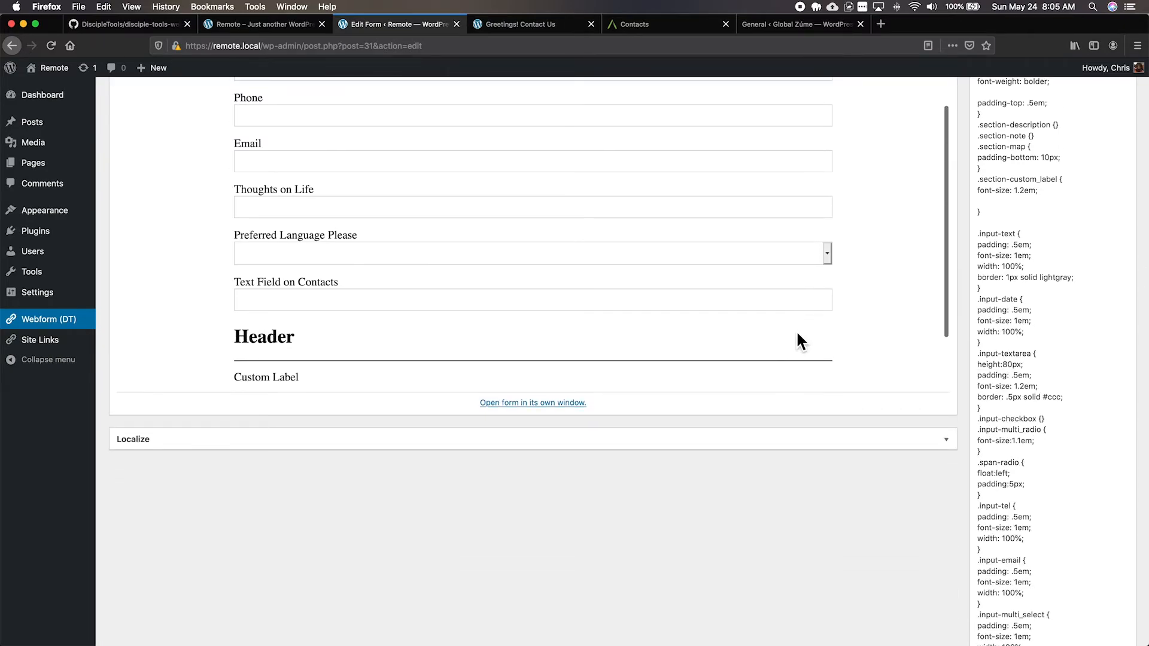
pyautogui.scroll(3, 798, 335)
pyautogui.scroll(5, 798, 335)
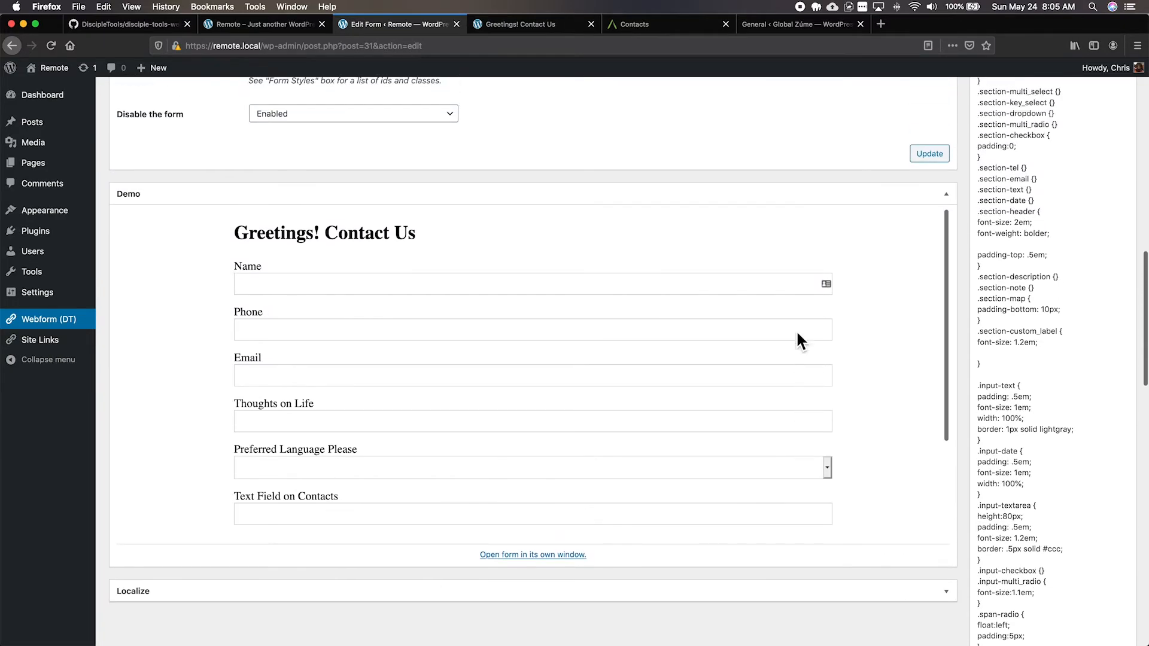
pyautogui.scroll(1, 798, 335)
# - Set the form's appearance height to 1250px, update the webform, and review the form in the Demo section
pyautogui.moveTo(269, 119); pyautogui.dragTo(252, 121)
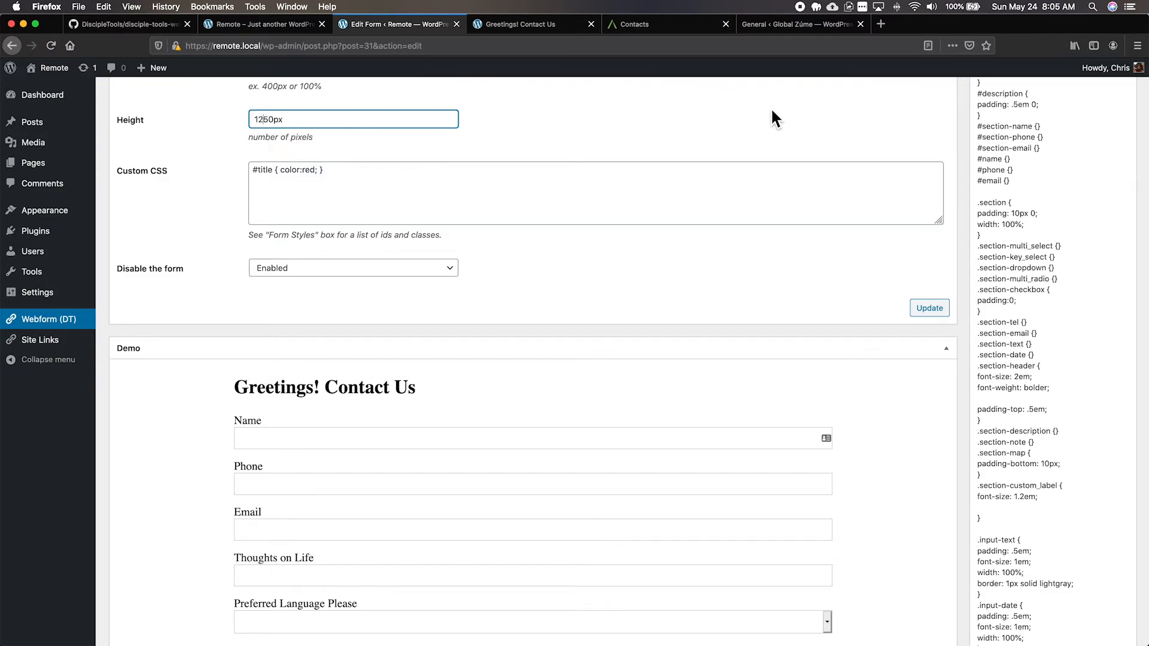
pyautogui.click(929, 308)
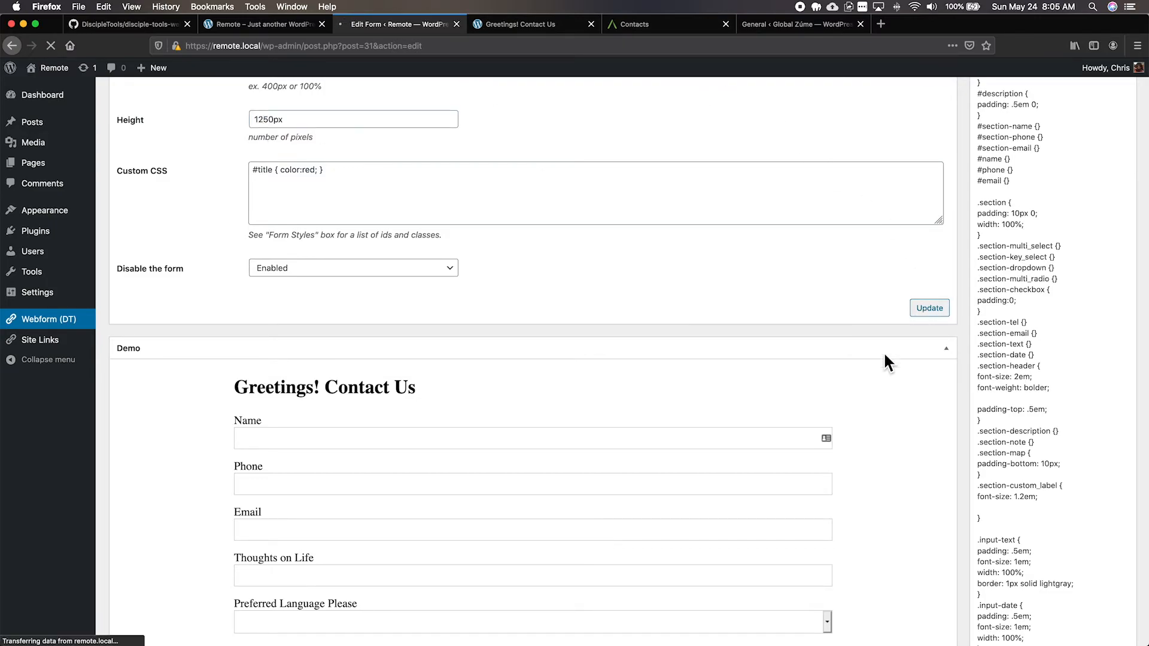
pyautogui.scroll(-20, 860, 430)
pyautogui.scroll(8, 860, 429)
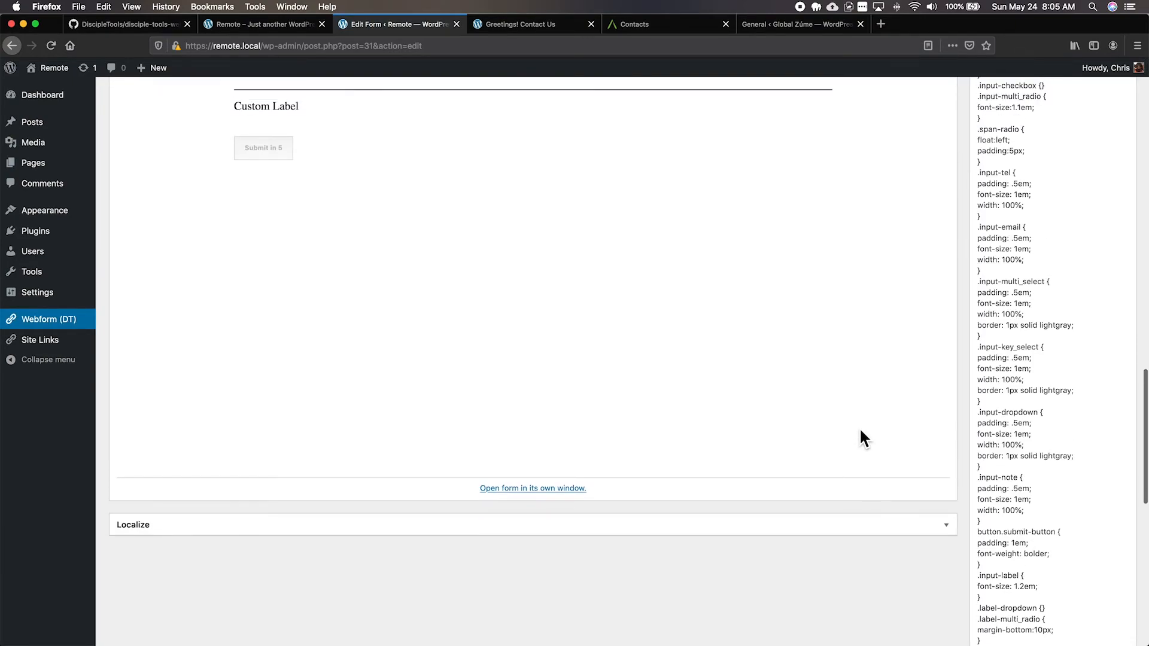
pyautogui.scroll(5, 860, 427)
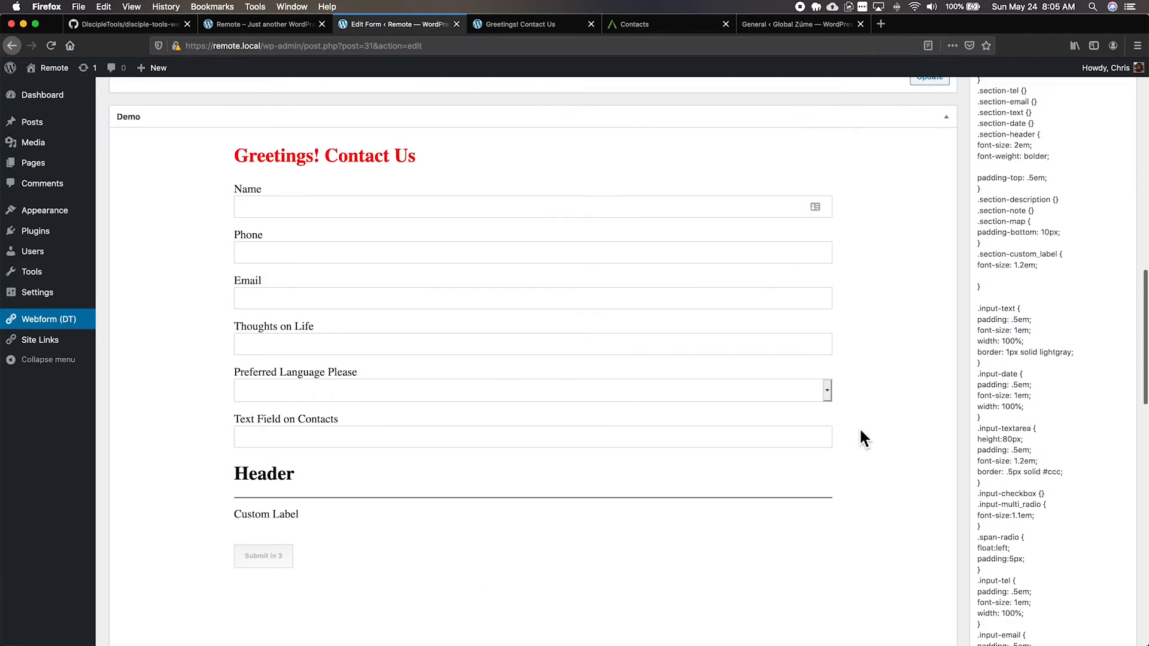
pyautogui.scroll(-10, 921, 577)
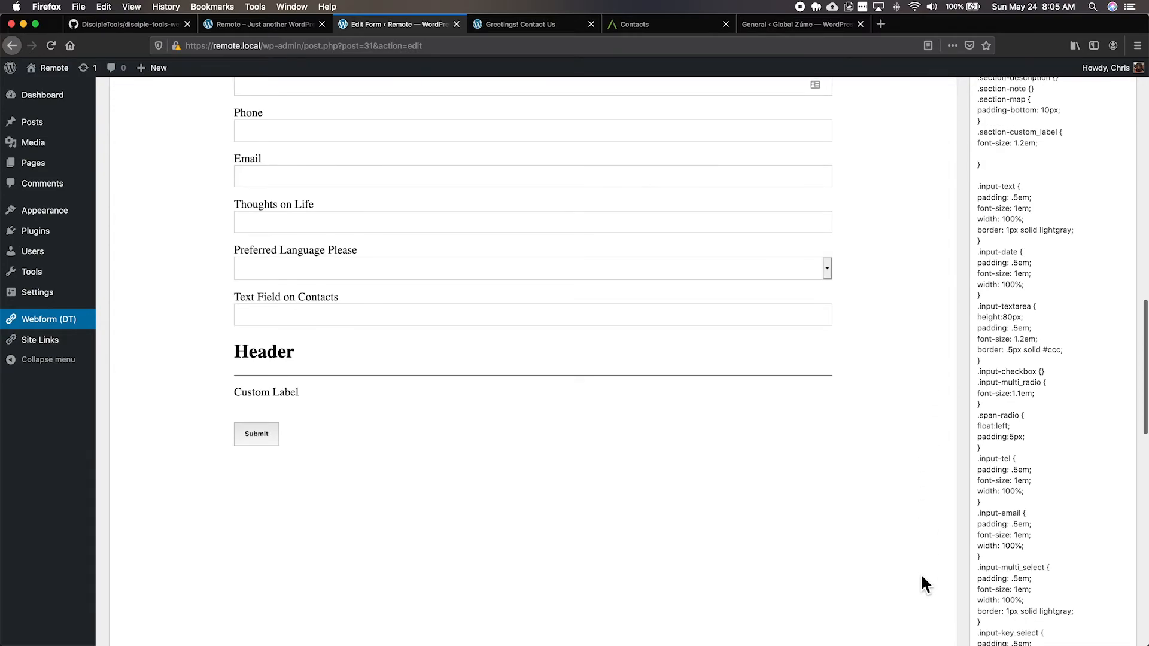
pyautogui.scroll(20, 922, 577)
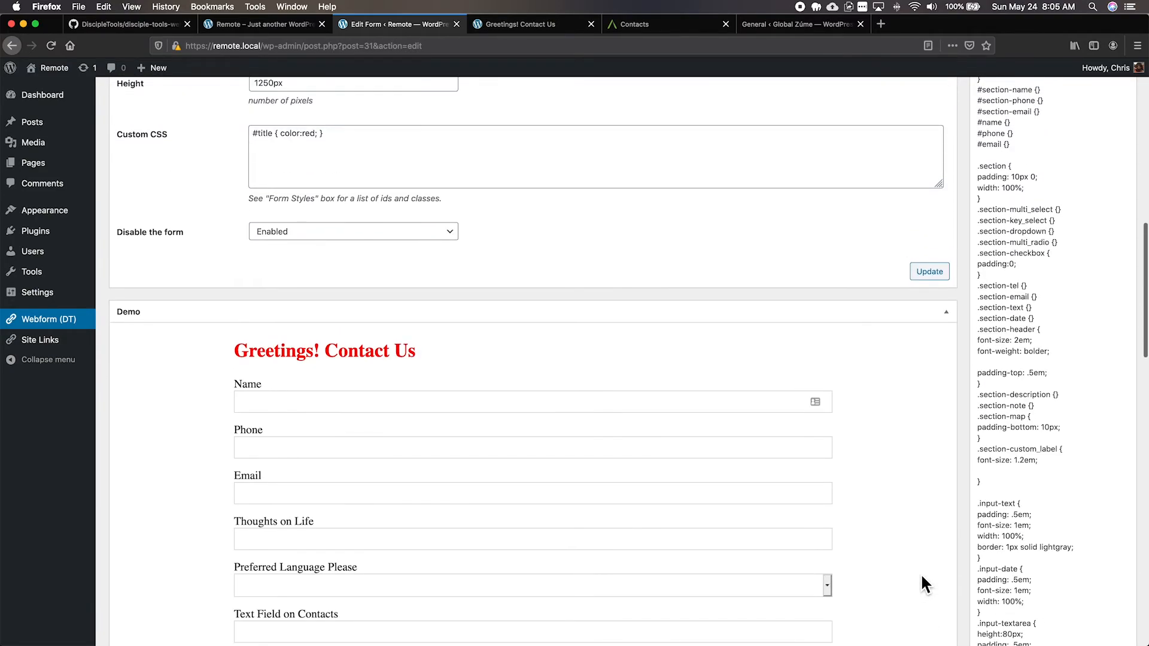
# - Set the "Disable the form" option to Disabled, update the webform, and reload the public form
pyautogui.click(362, 395)
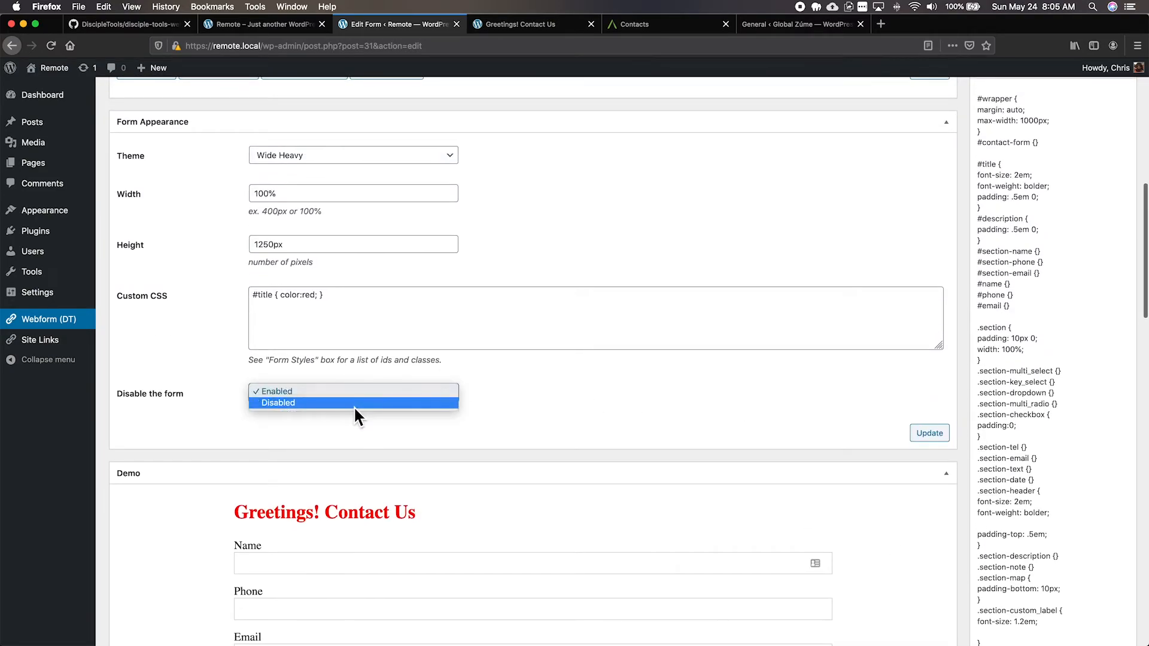
pyautogui.click(353, 405)
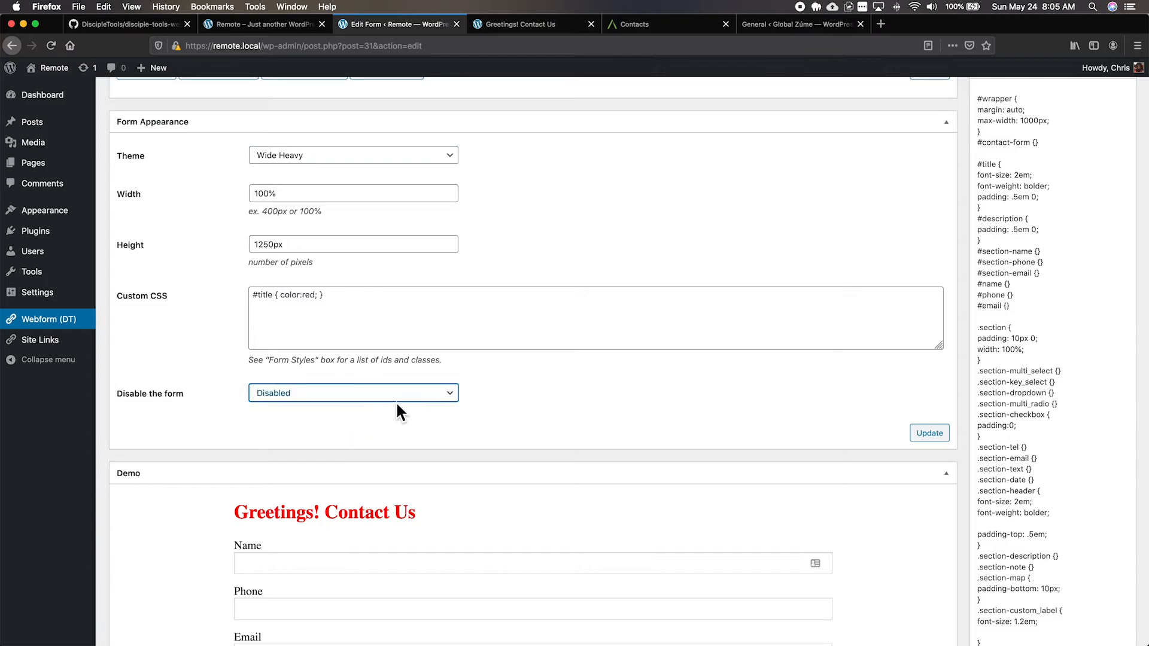
pyautogui.click(931, 434)
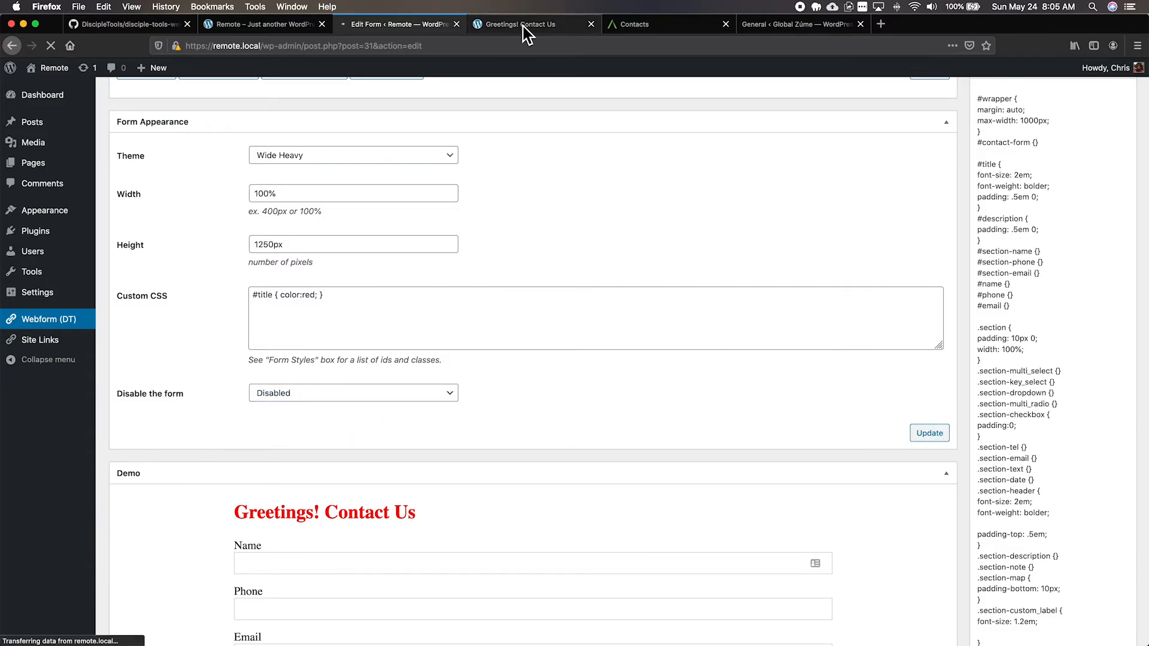
pyautogui.click(523, 27)
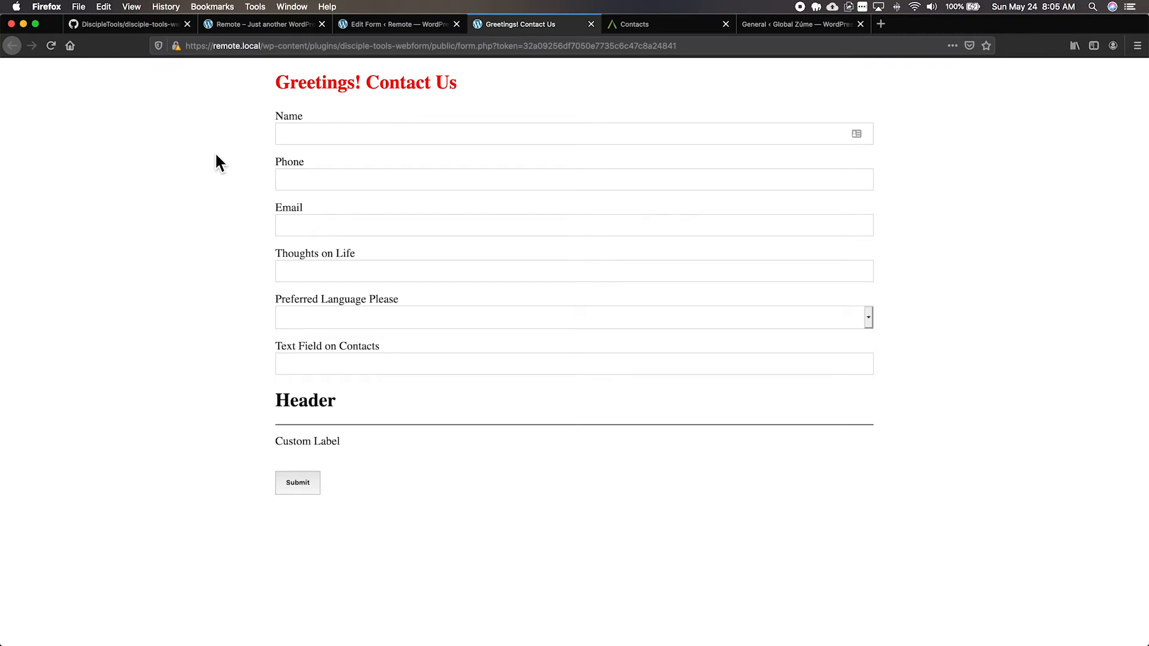
pyautogui.press('super+r')
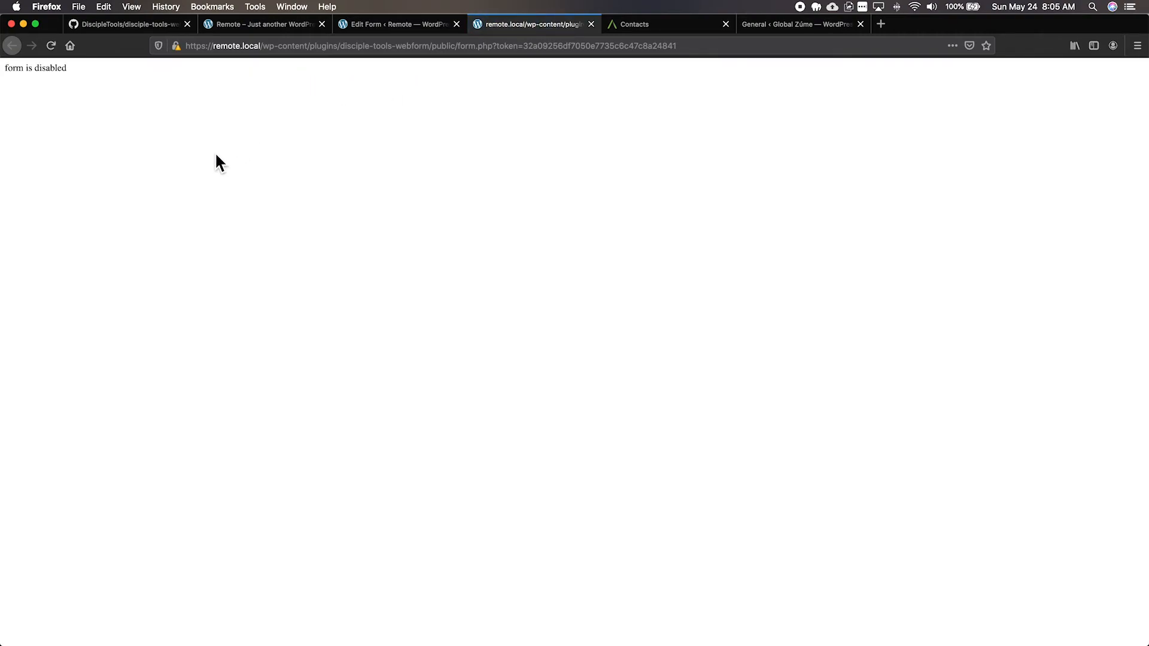
# - Open the webform plugin's settings with the Mapbox API token field, and open the Mapbox account page from mapbox.com in a new tab
pyautogui.click(420, 26)
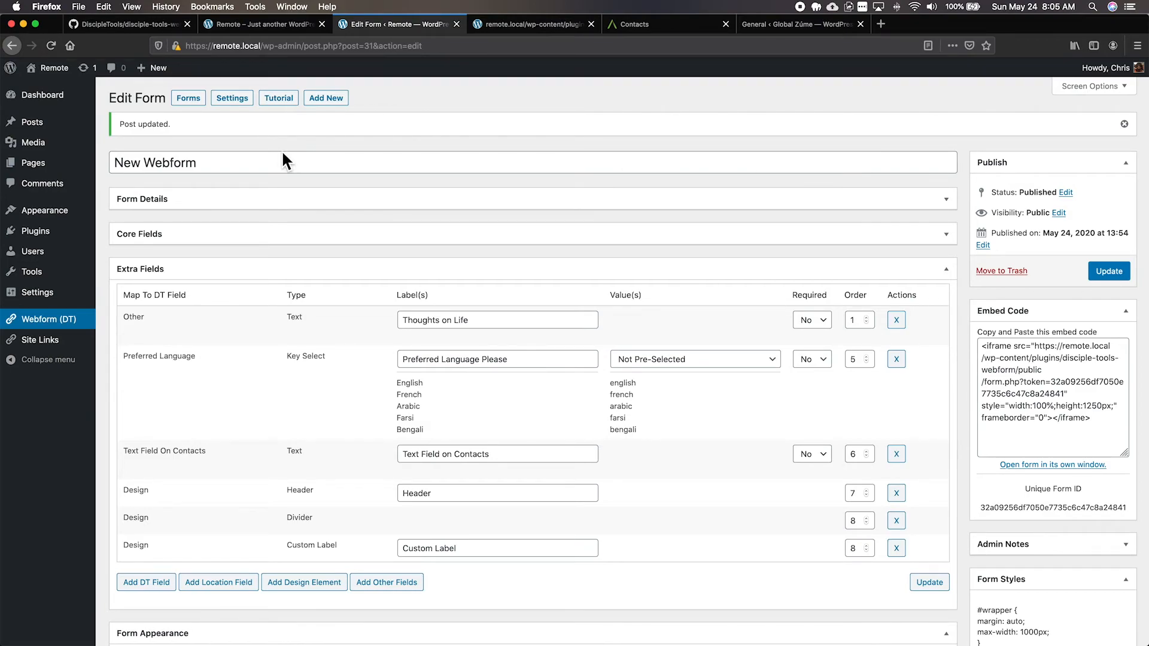
pyautogui.click(242, 99)
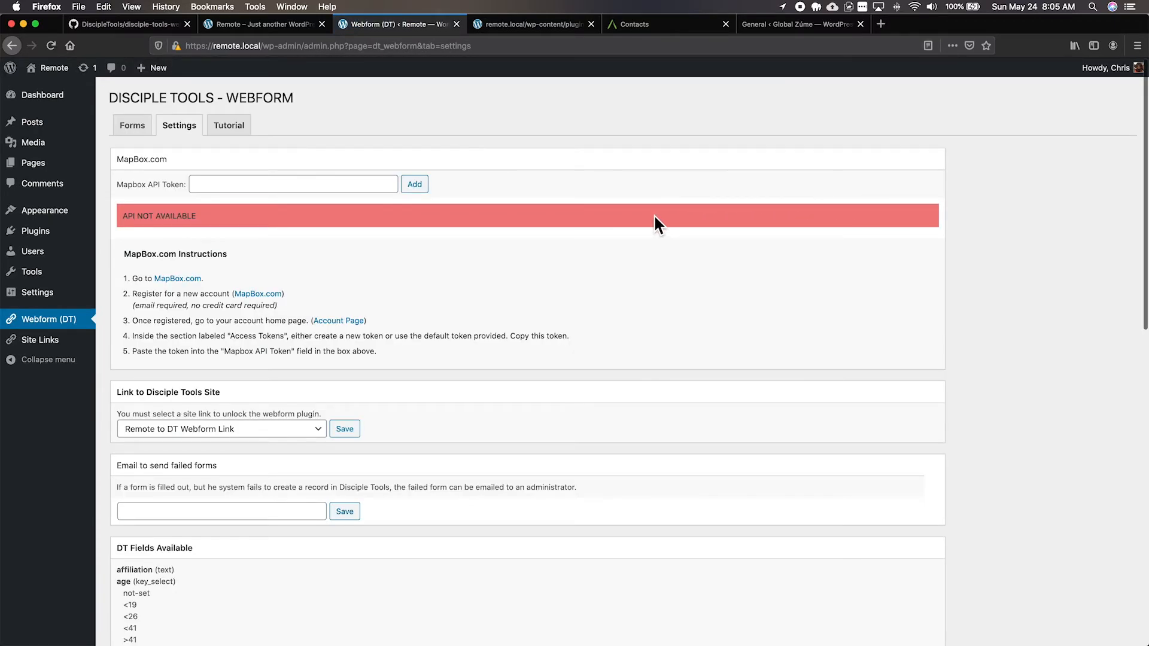
pyautogui.click(781, 25)
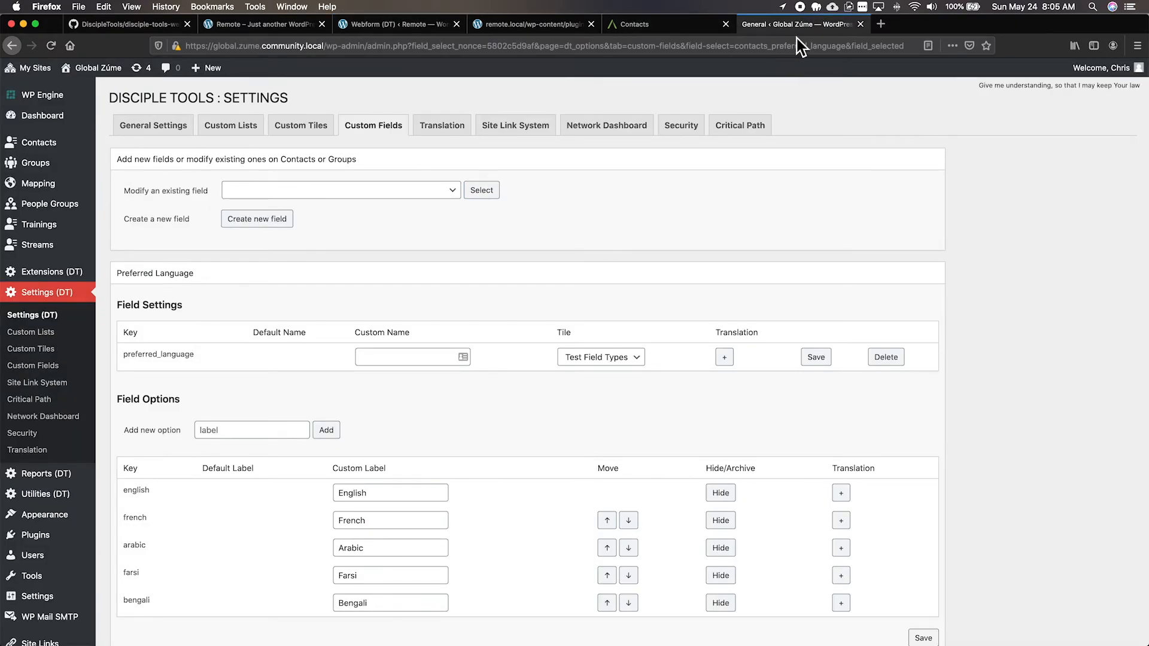
pyautogui.press('super+t')
pyautogui.write('mapbox.com')
pyautogui.press('Return')
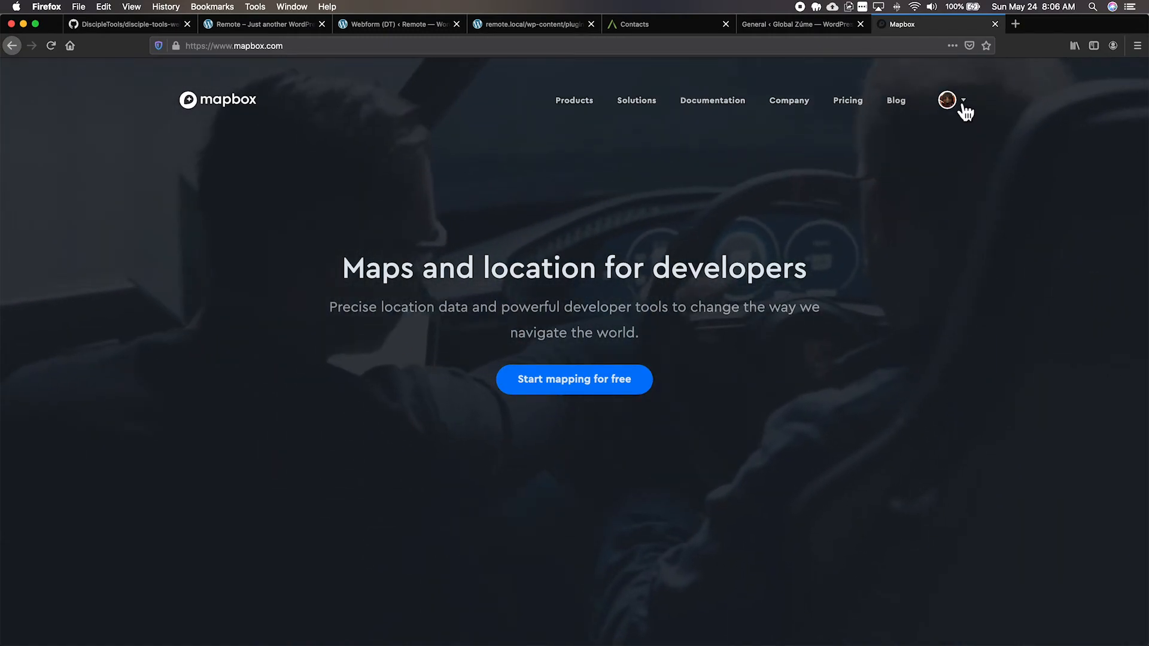
pyautogui.click(964, 106)
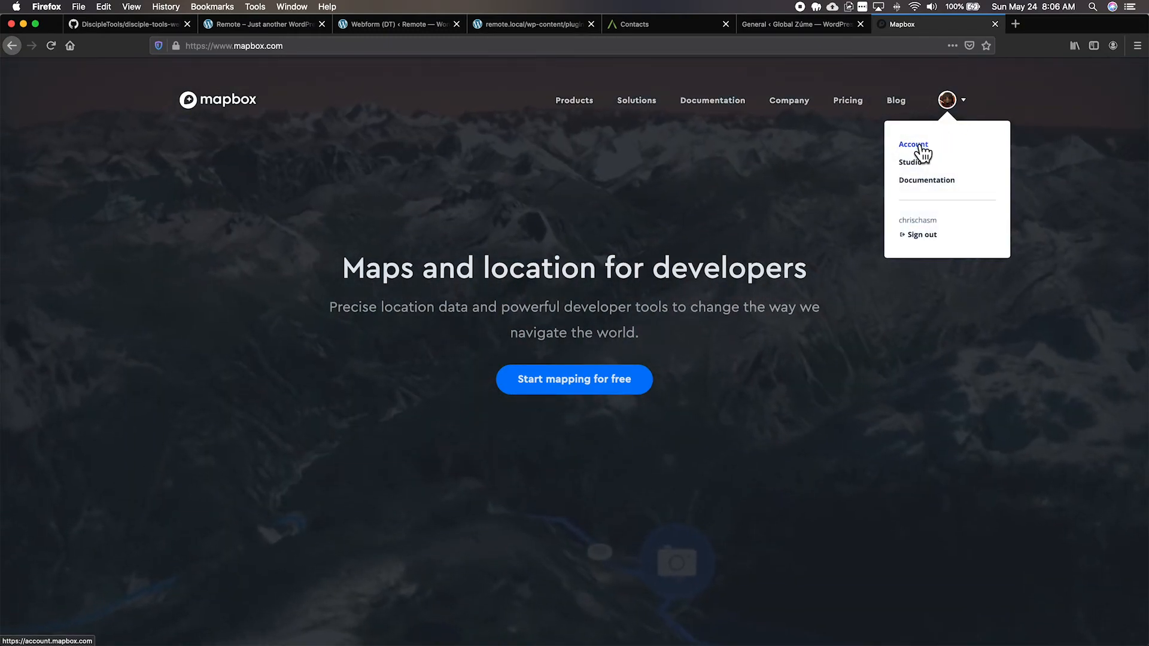
pyautogui.click(917, 145)
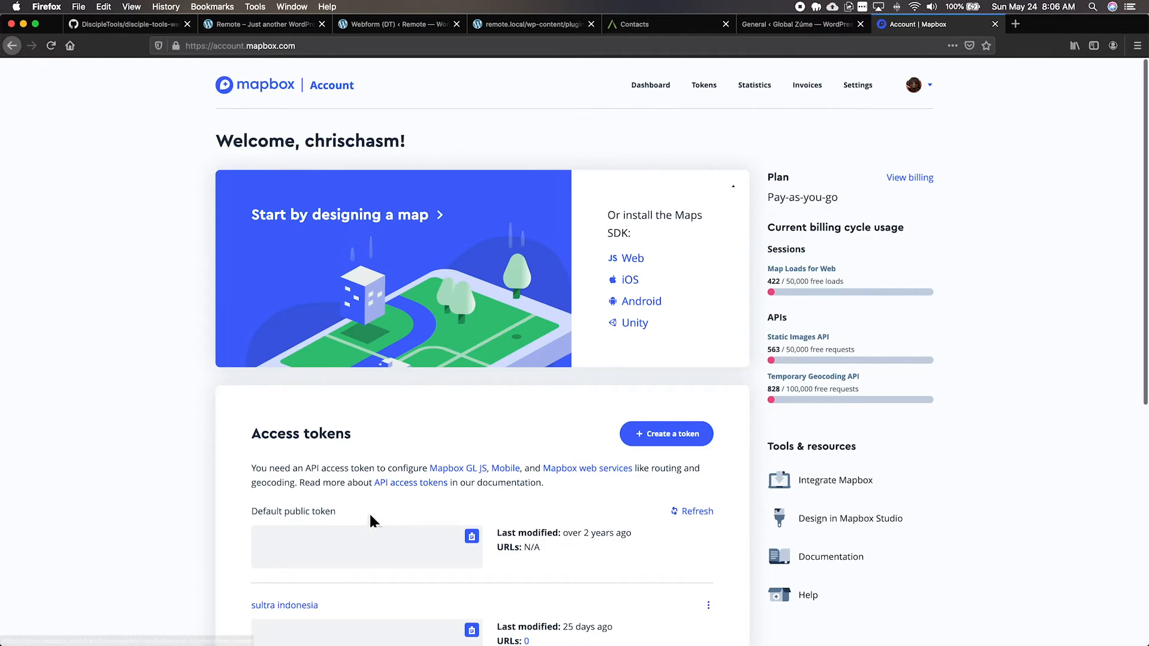
# - Create a Mapbox access token named Webform with the default scopes, and add it as the webform plugin's Mapbox API token
pyautogui.click(664, 435)
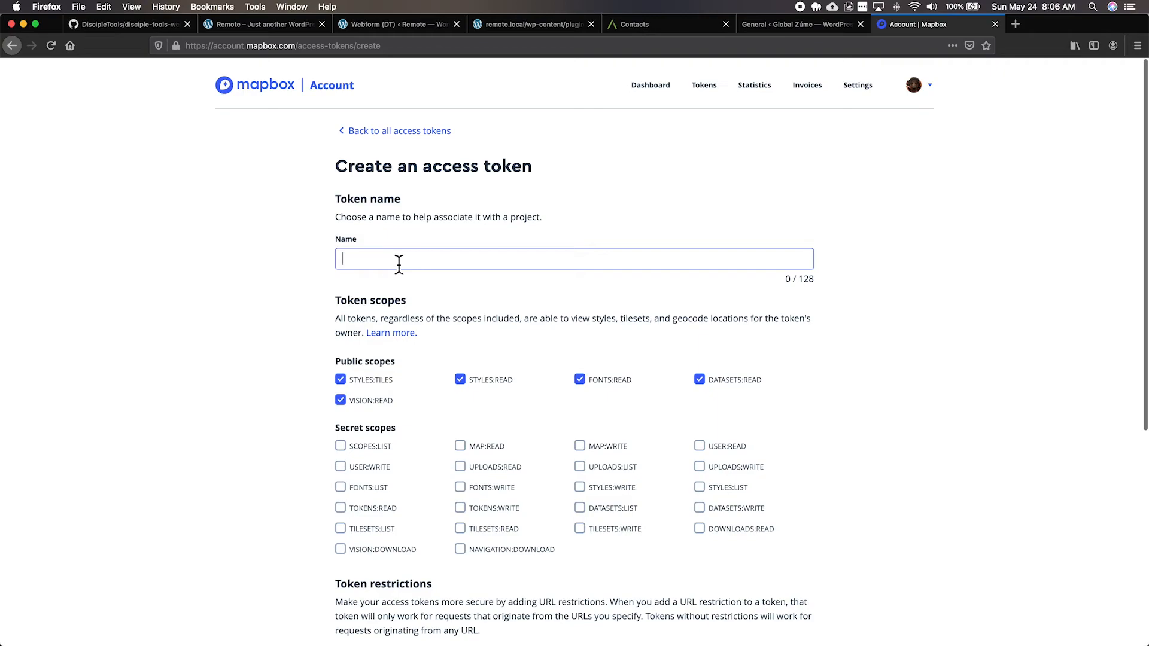
pyautogui.click(380, 267)
pyautogui.write('Webform')
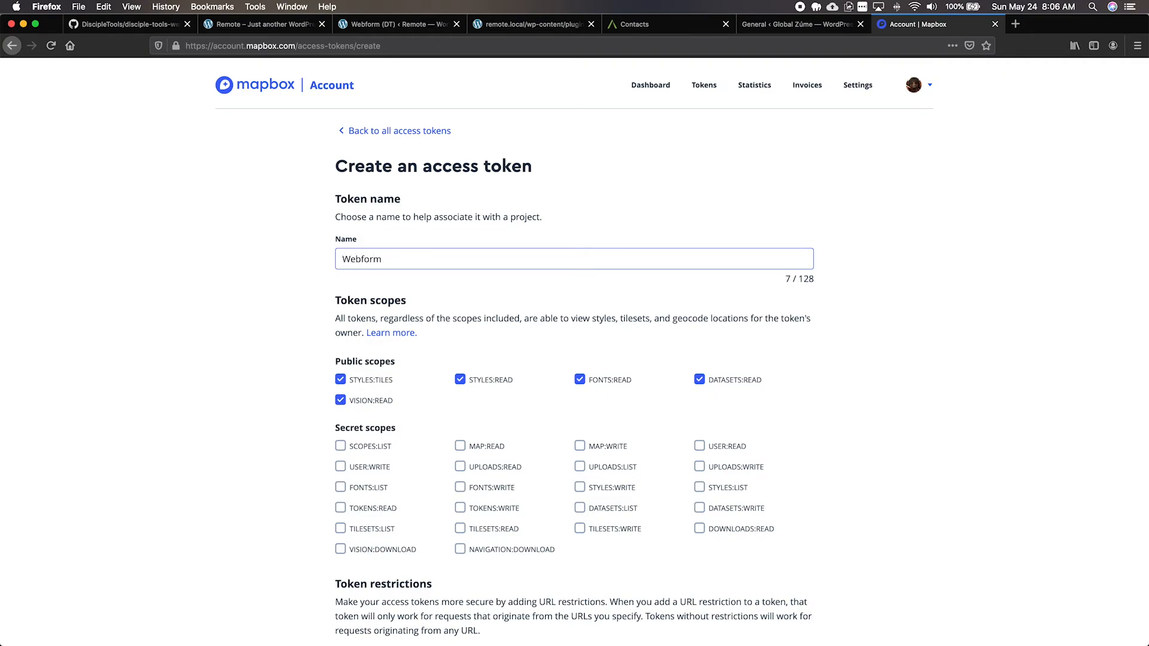
pyautogui.scroll(-5, 868, 354)
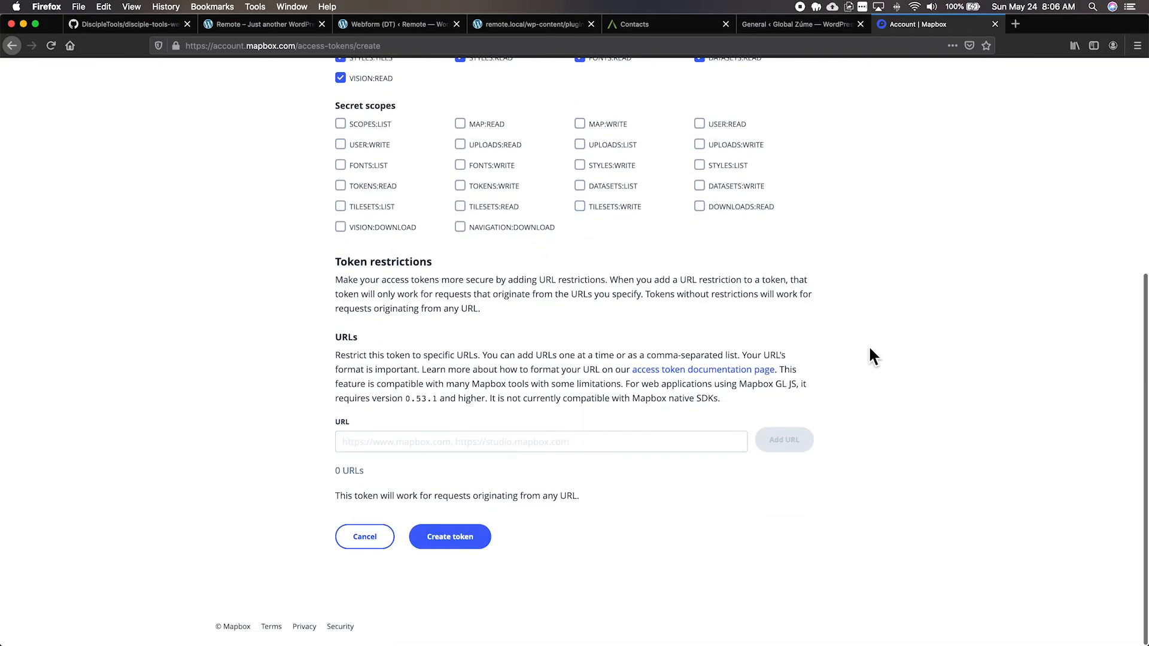
pyautogui.click(453, 549)
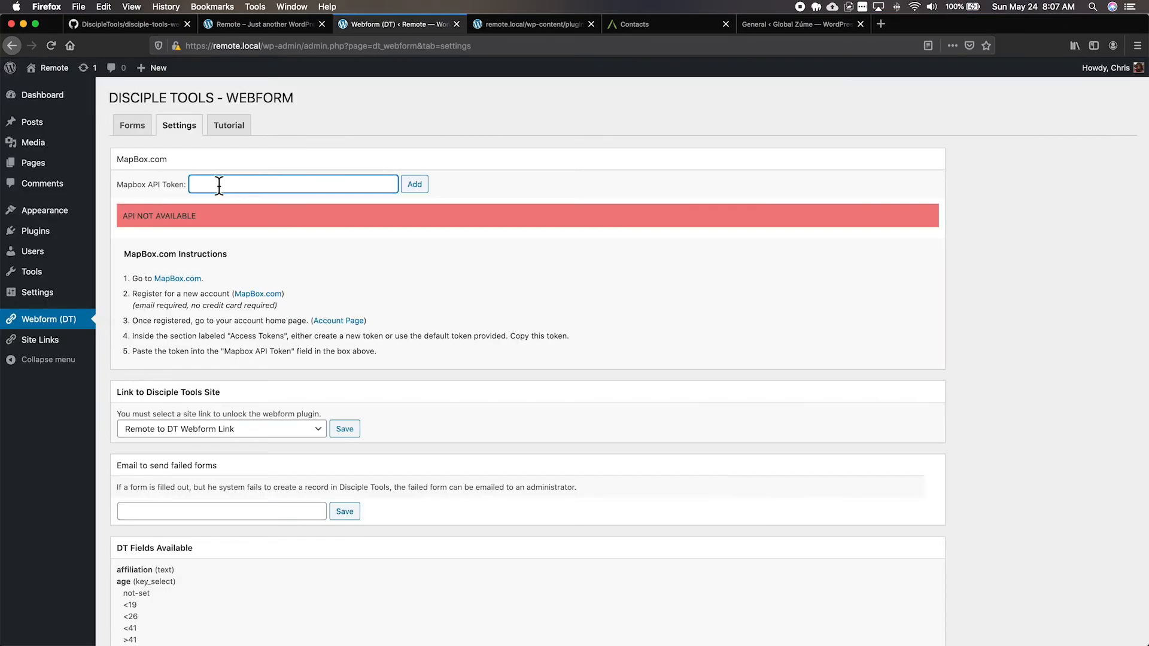
pyautogui.press('super+v')
pyautogui.click(415, 185)
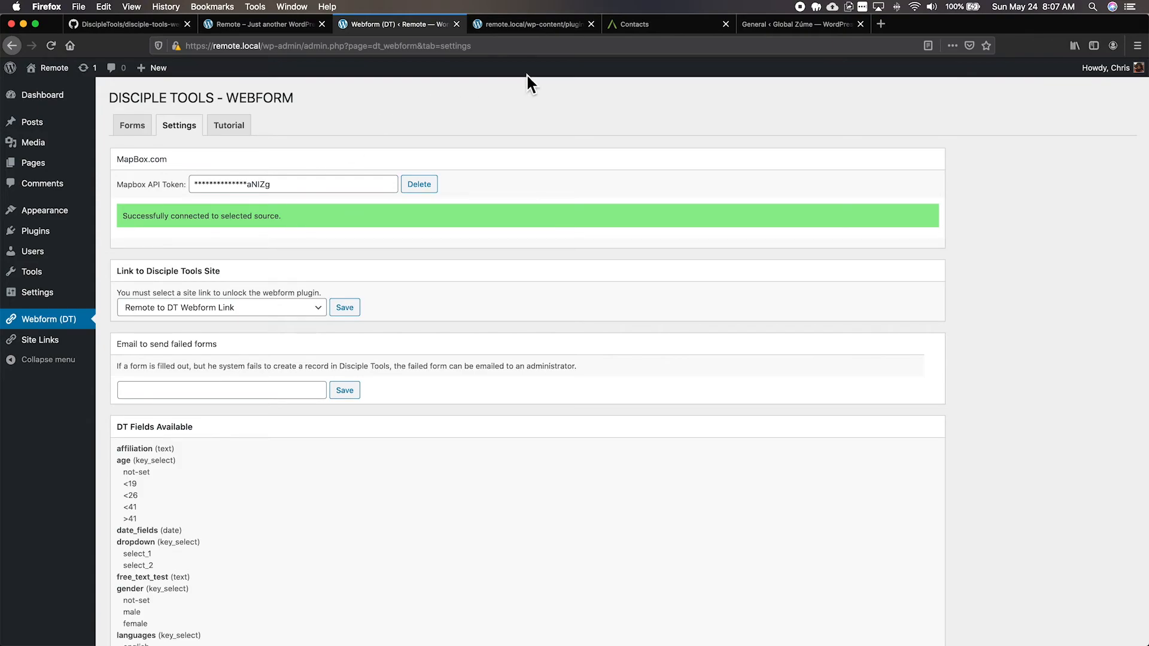
# - Open New Webform for editing from the webform plugin's list of forms
pyautogui.click(269, 24)
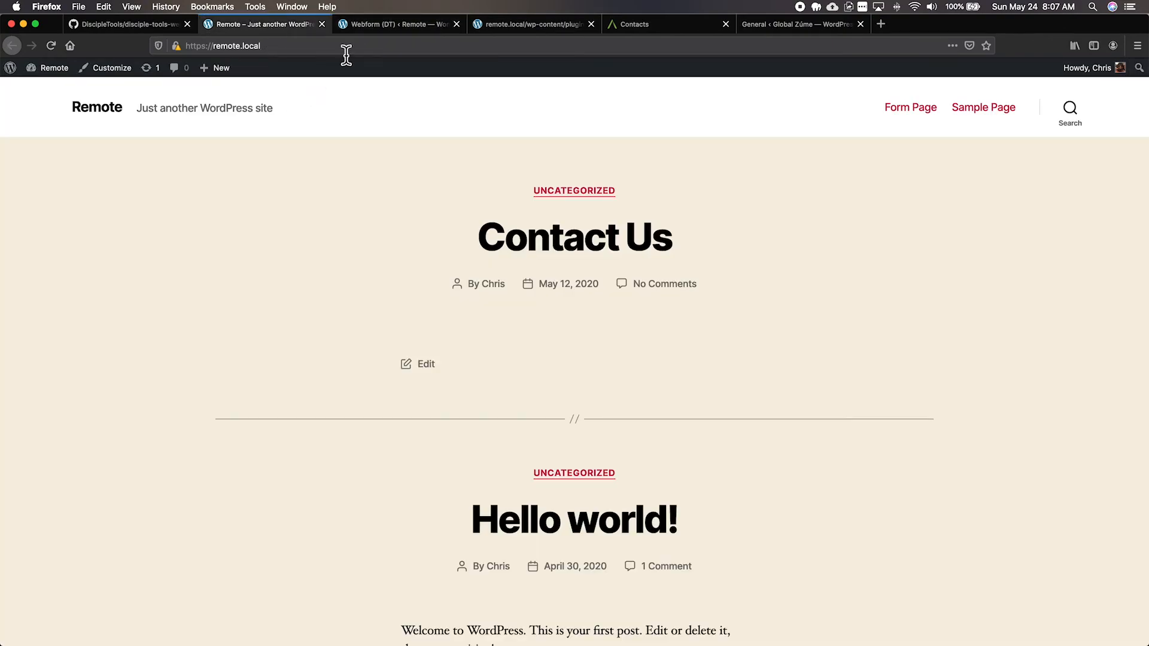
pyautogui.click(392, 24)
pyautogui.click(132, 125)
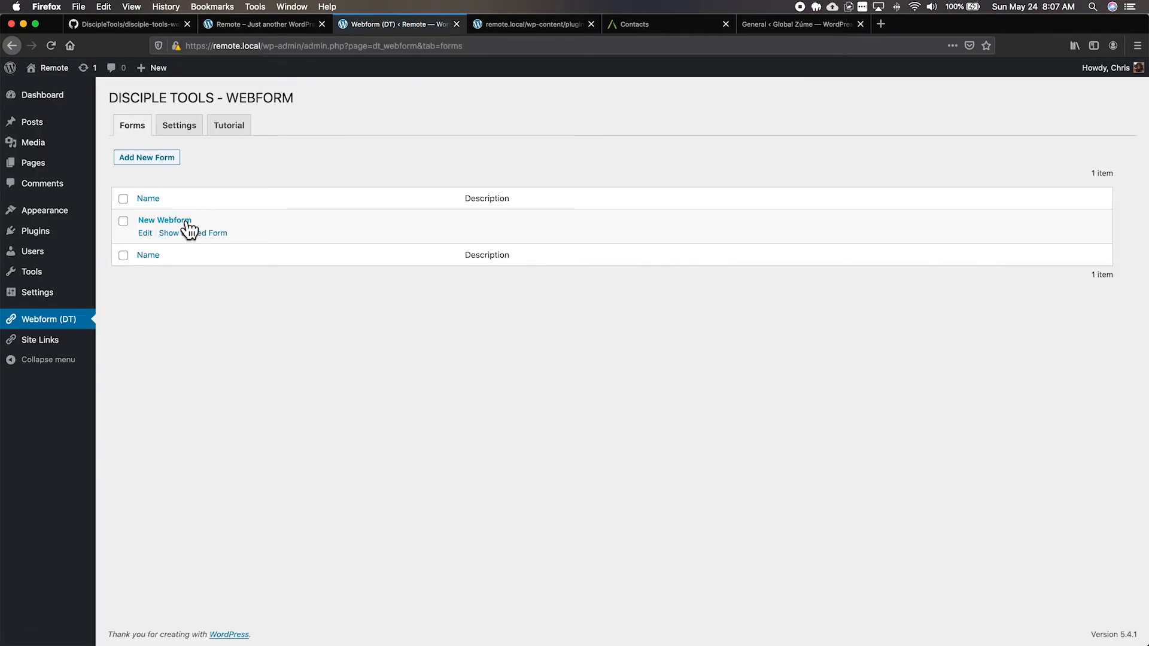
pyautogui.click(190, 225)
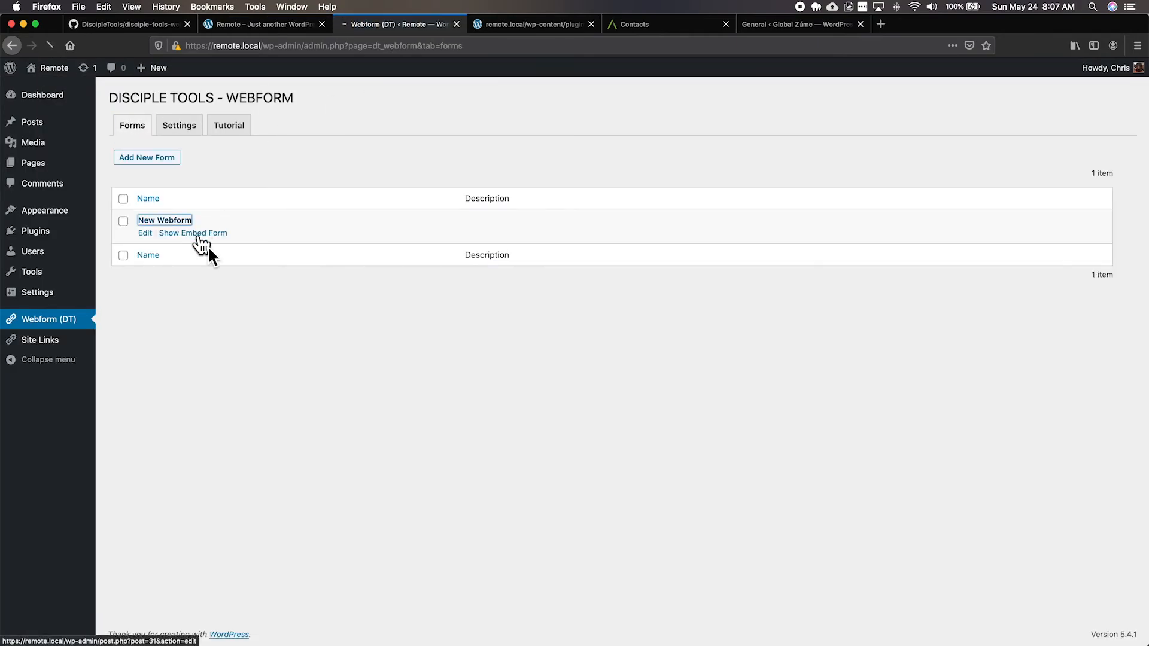
# - Re-enable the form through the "Disable the form" option in Form Appearance, and update the webform
pyautogui.scroll(-10, 299, 344)
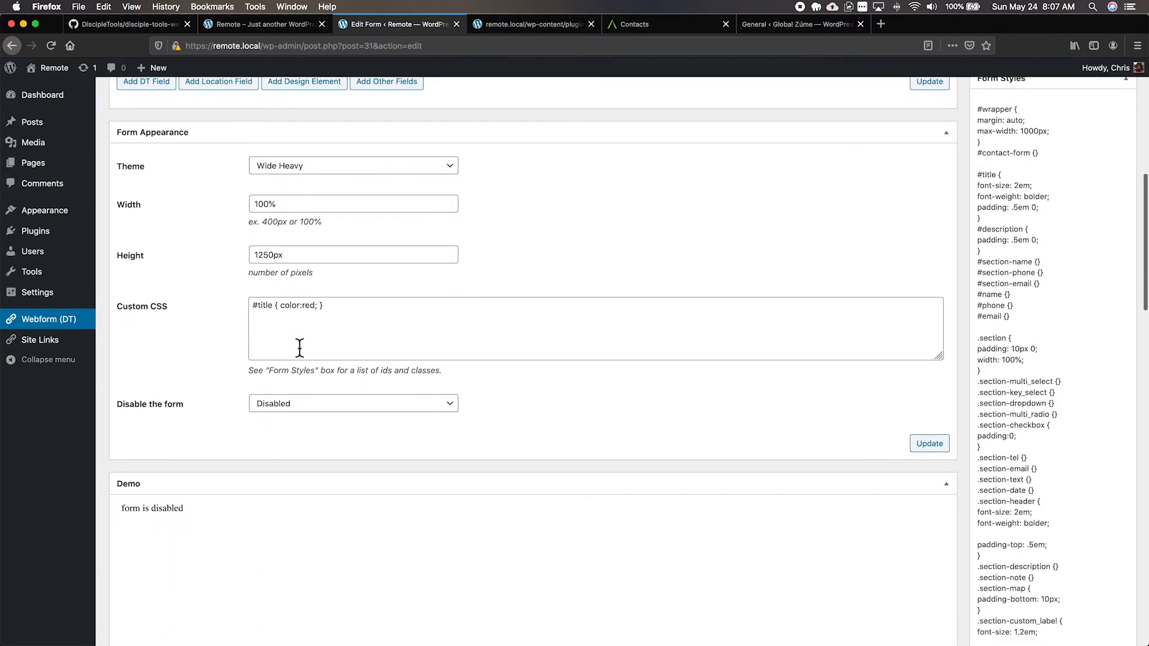
pyautogui.scroll(10, 299, 348)
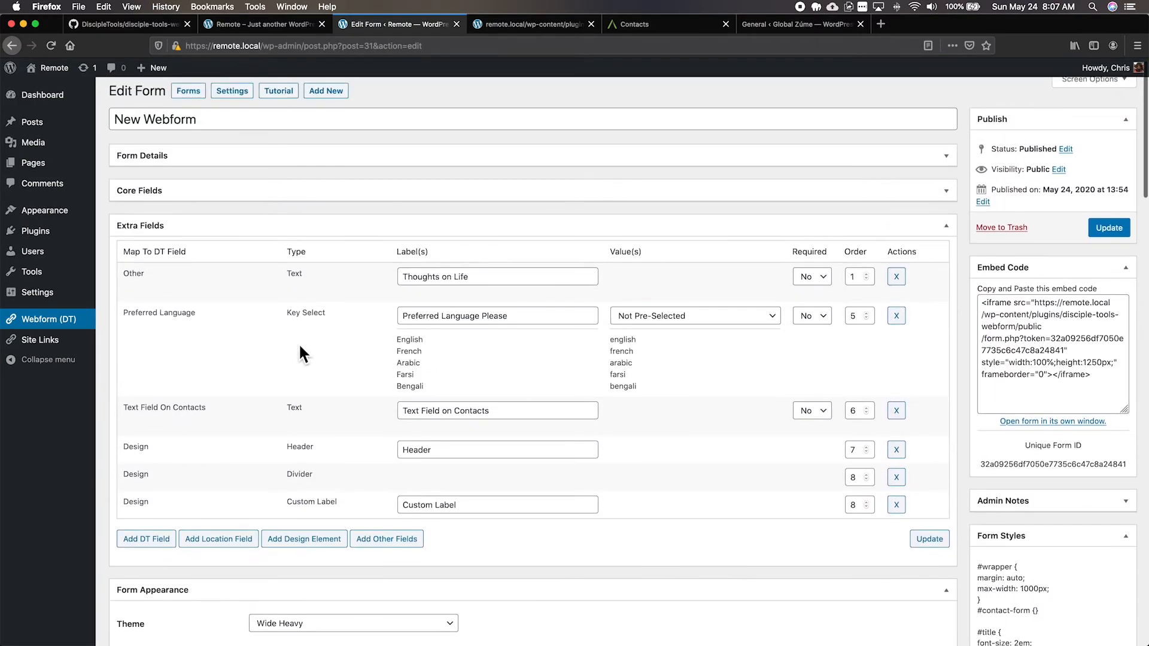
pyautogui.scroll(-3, 299, 353)
pyautogui.scroll(-5, 477, 388)
pyautogui.click(333, 515)
pyautogui.click(333, 515)
pyautogui.press('Up')
pyautogui.click(926, 558)
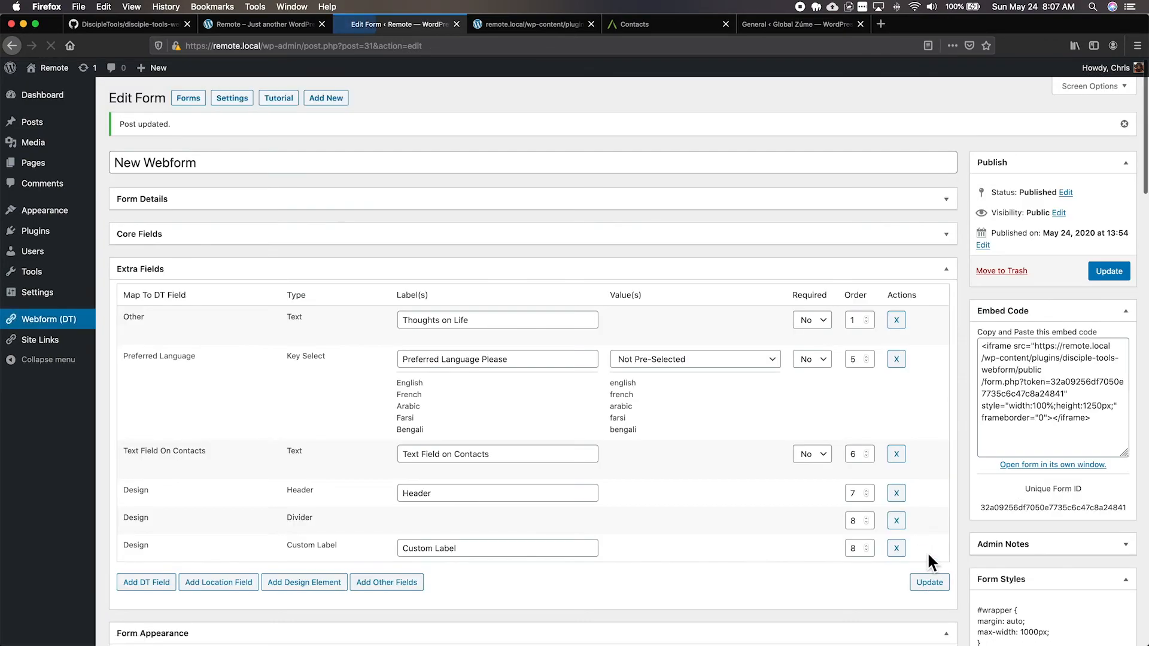
# - Add a location field labelled "What is your address or city?" to the webform's extra fields and save it
pyautogui.scroll(-3, 288, 488)
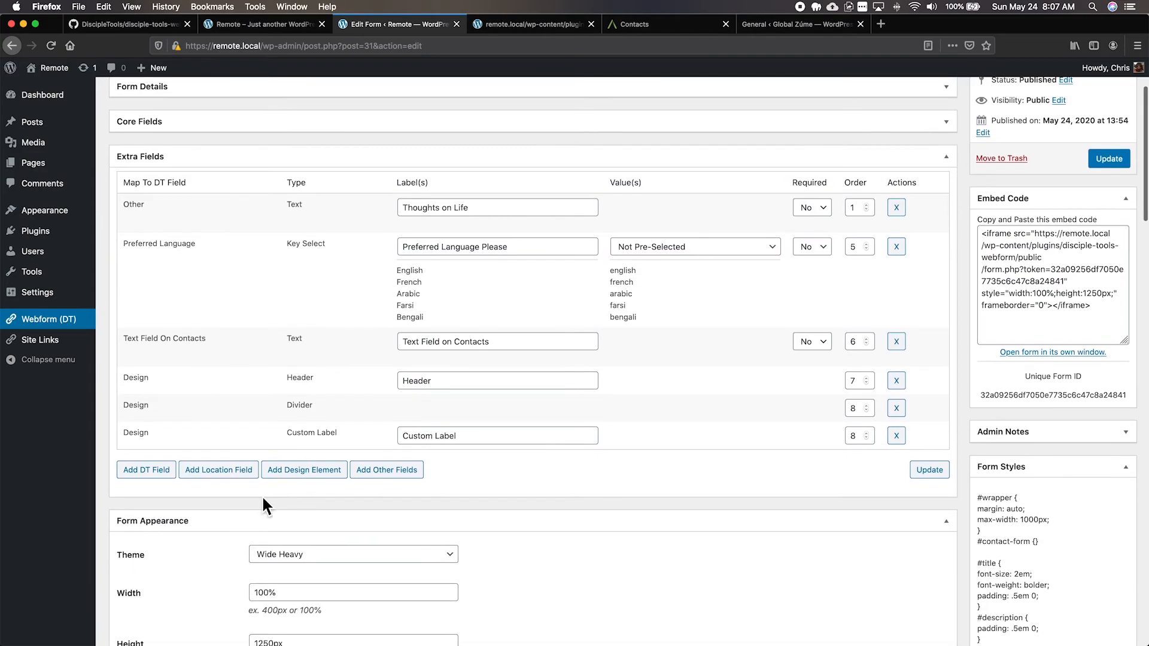
pyautogui.click(215, 478)
pyautogui.click(220, 518)
pyautogui.write('Loc')
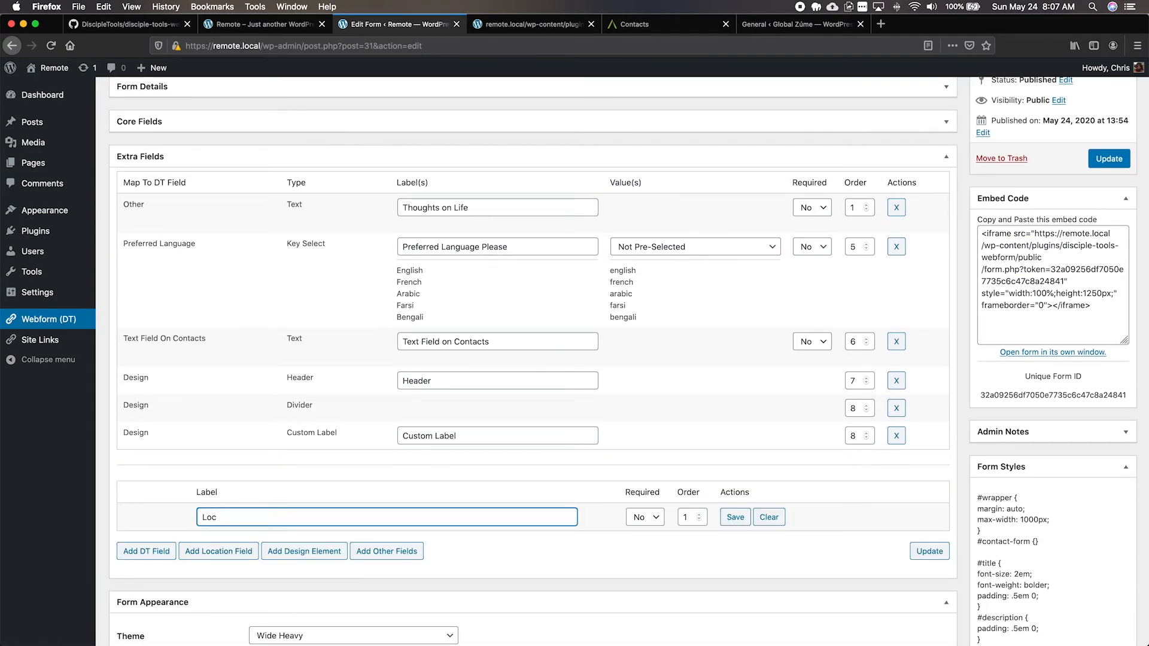
pyautogui.press('BackSpace')
pyautogui.press('BackSpace')
pyautogui.press('BackSpace')
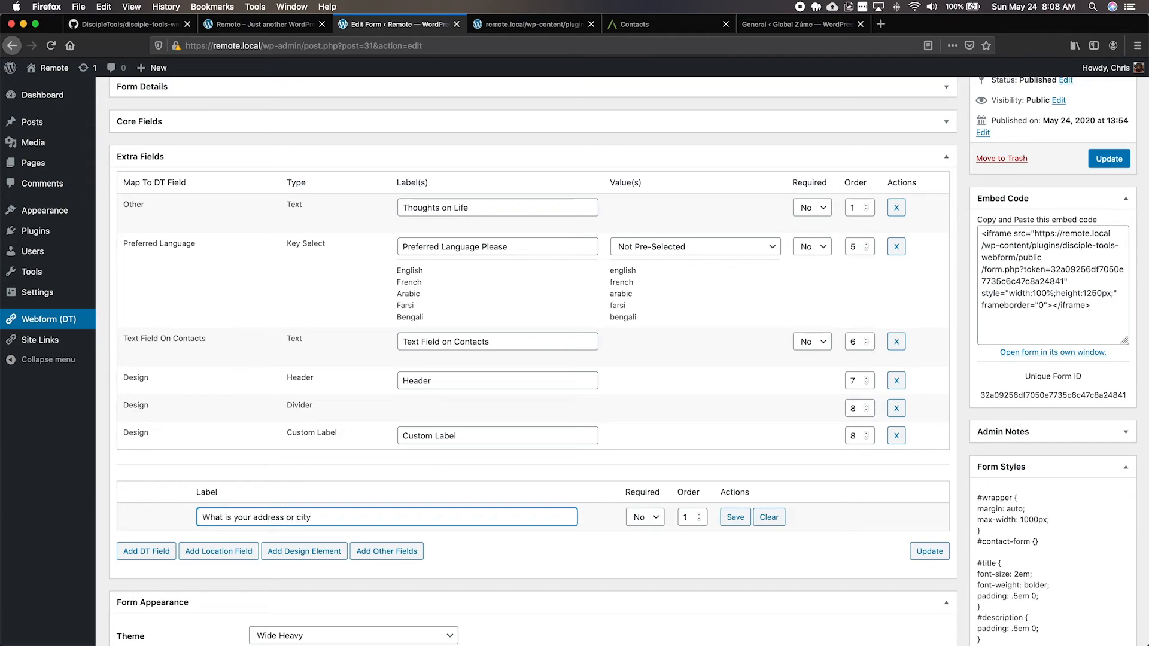
pyautogui.click(733, 518)
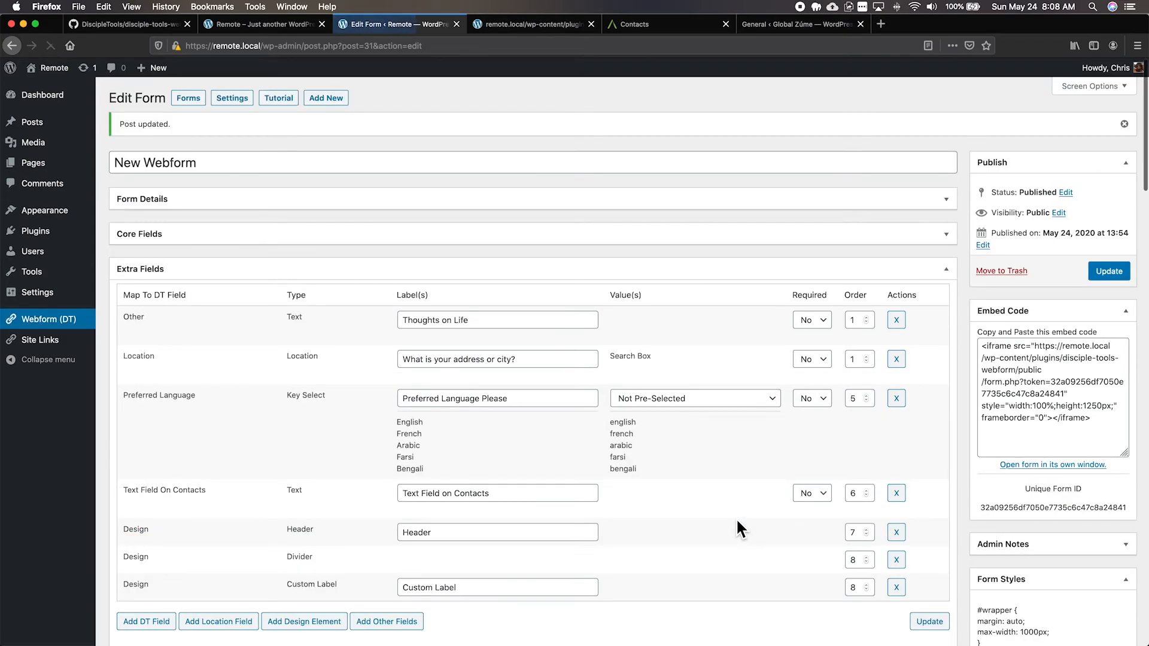
# - Set the Custom Label element's order to 1 and update the webform
pyautogui.moveTo(860, 588); pyautogui.dragTo(841, 590)
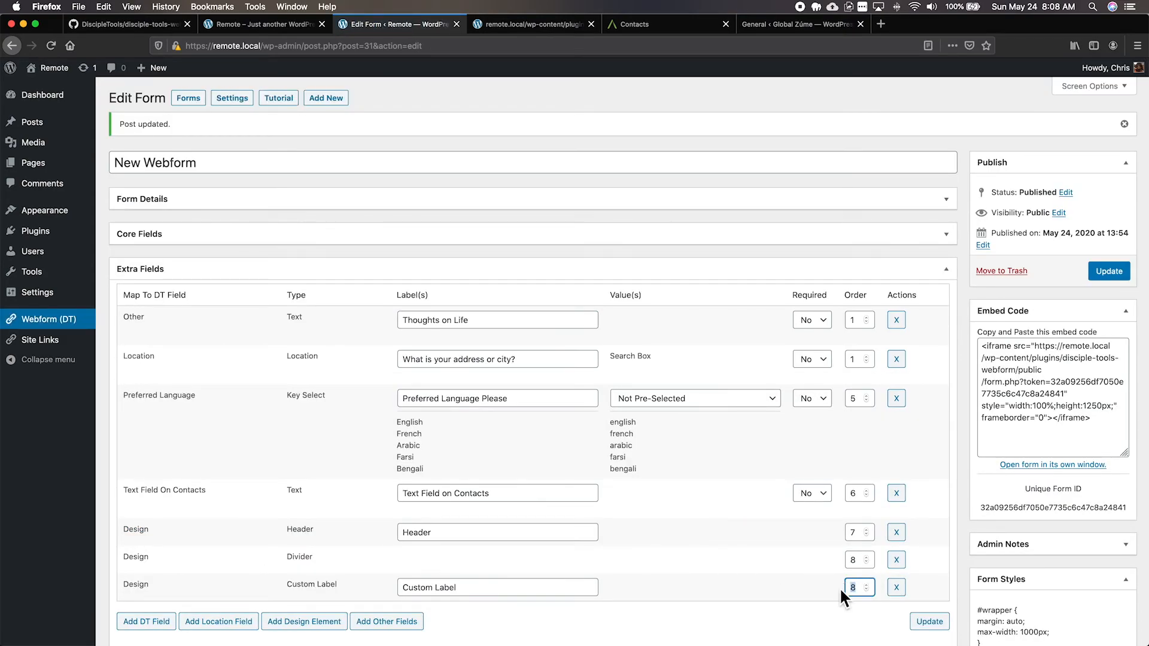
pyautogui.write('1')
pyautogui.click(923, 621)
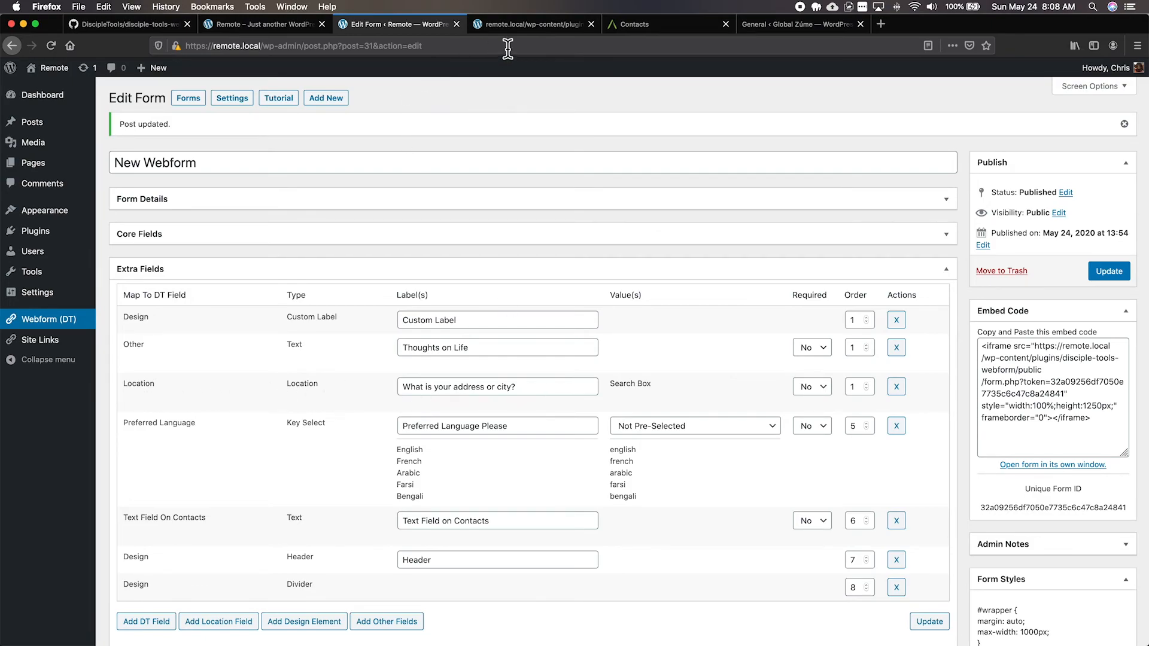
# - Reload the public form, search the address field for New York, and choose "New York, New York, United States"
pyautogui.click(531, 30)
pyautogui.press('super+r')
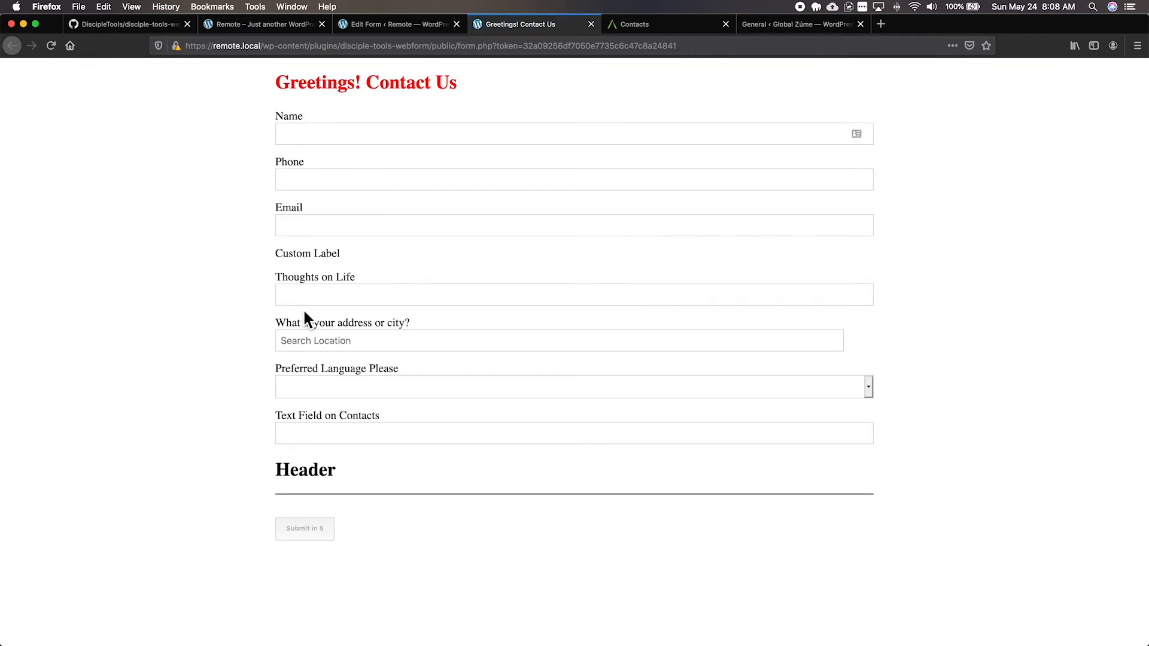
pyautogui.click(311, 347)
pyautogui.write('N')
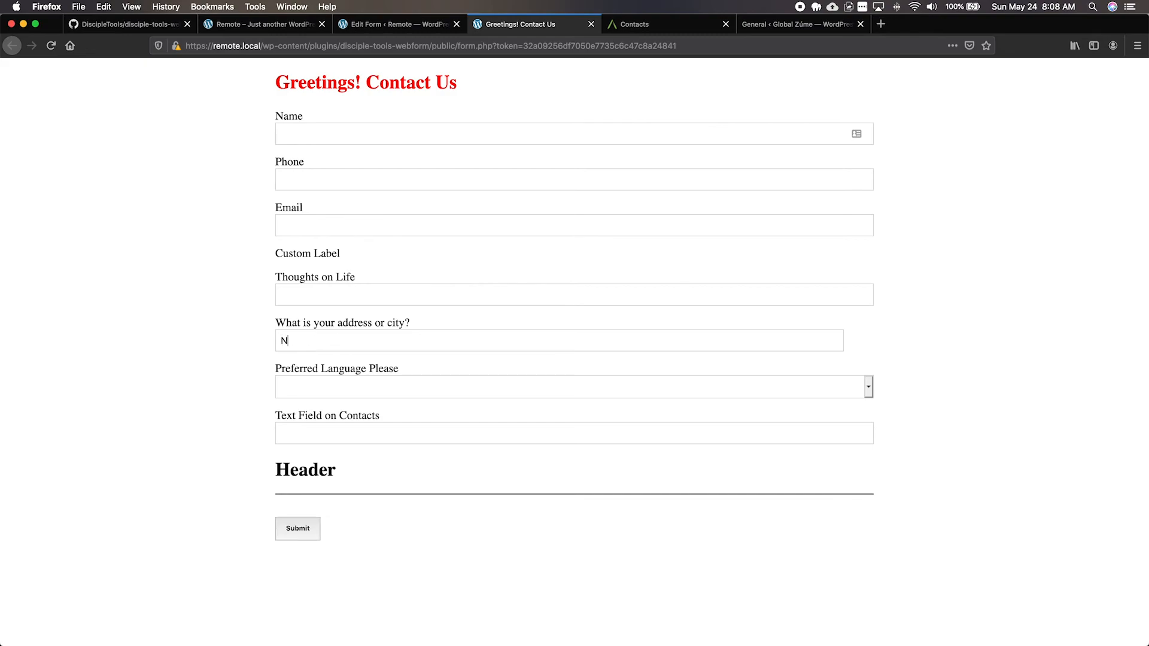
pyautogui.write('ew York')
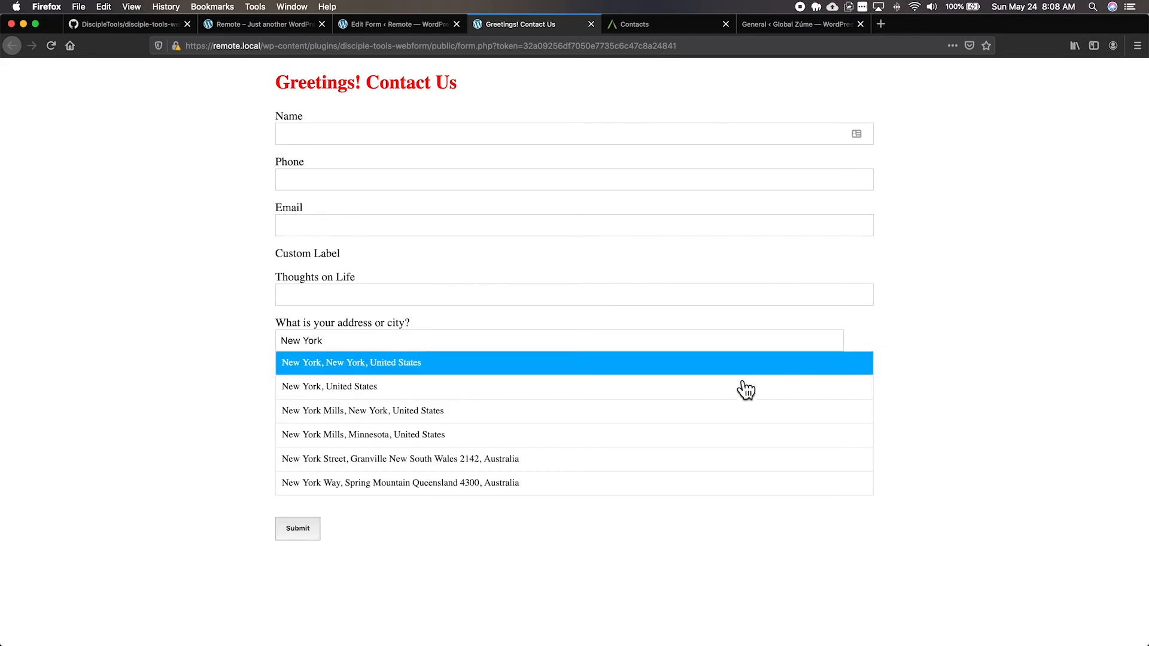
pyautogui.click(393, 367)
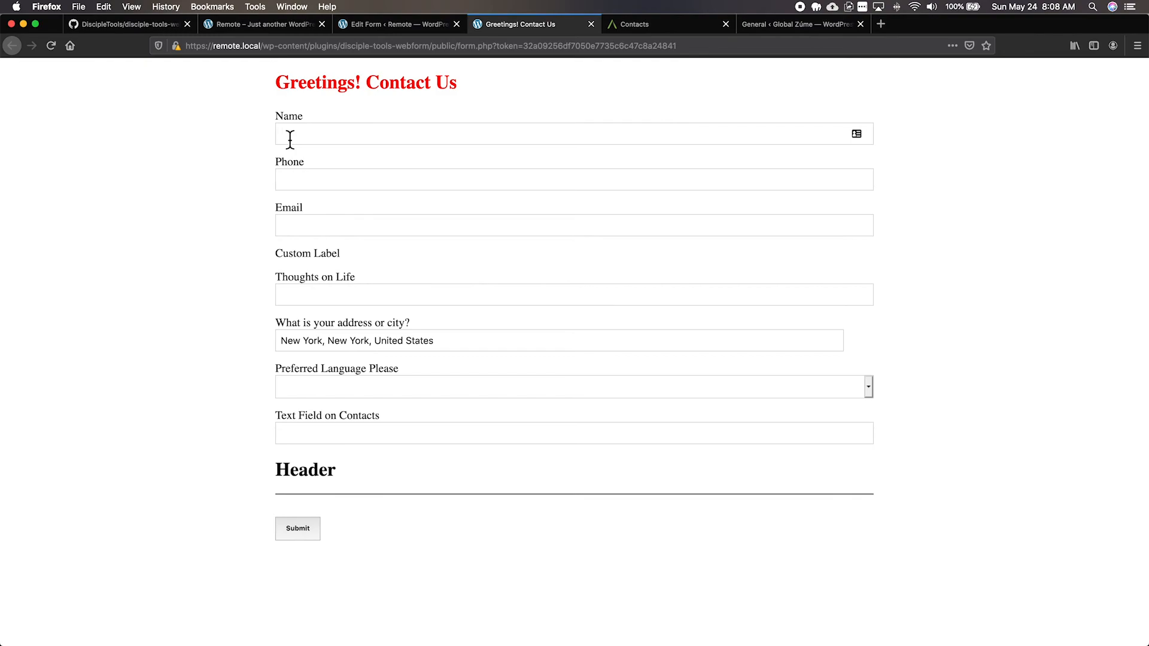
# - Enter the name "Test Form Submit", a phone number, French as preferred language and "Thoughts on life are minimal." as Thoughts on Life, and submit the form
pyautogui.write('Test Form Submit')
pyautogui.click(281, 179)
pyautogui.write('3456789876543456')
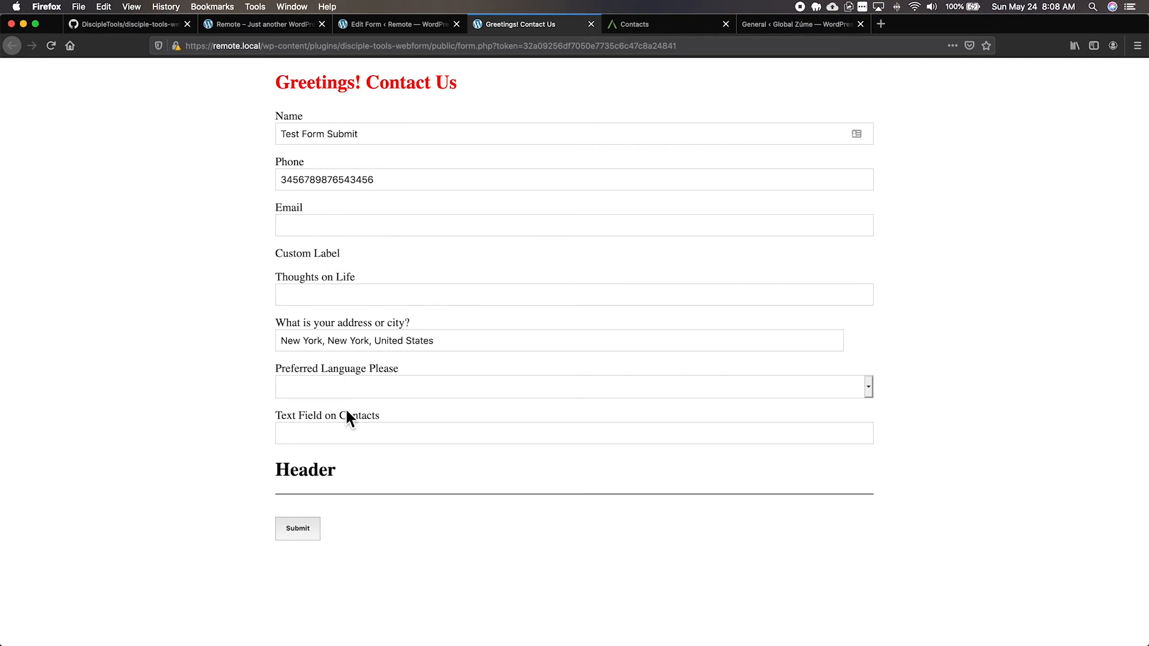
pyautogui.click(307, 389)
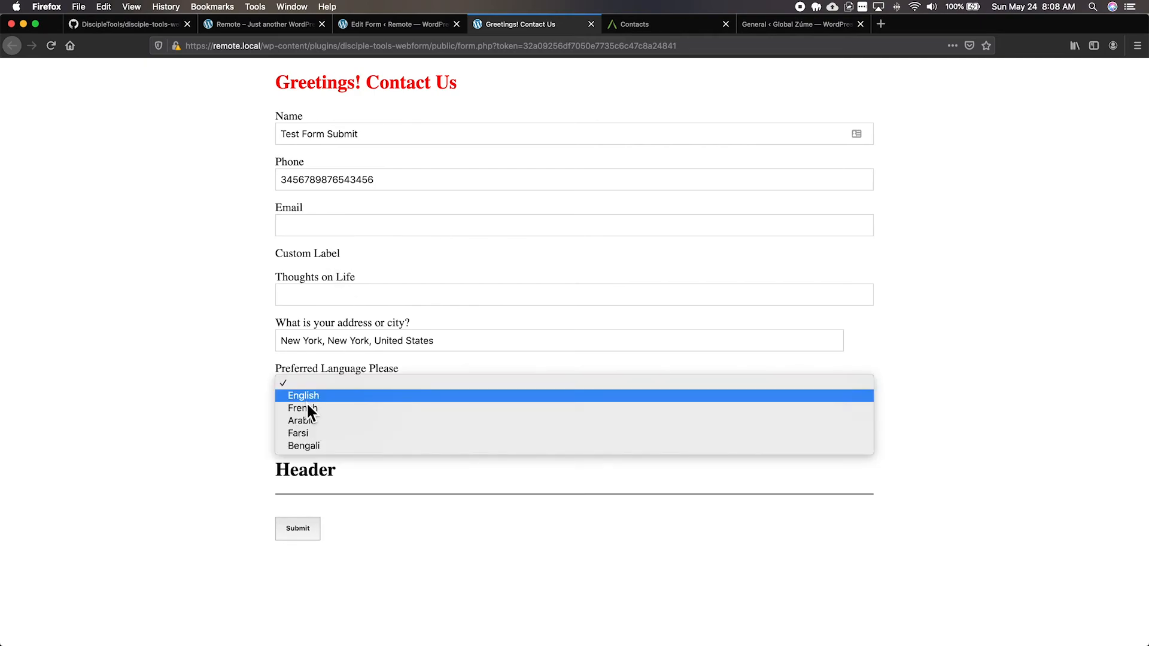
pyautogui.click(311, 411)
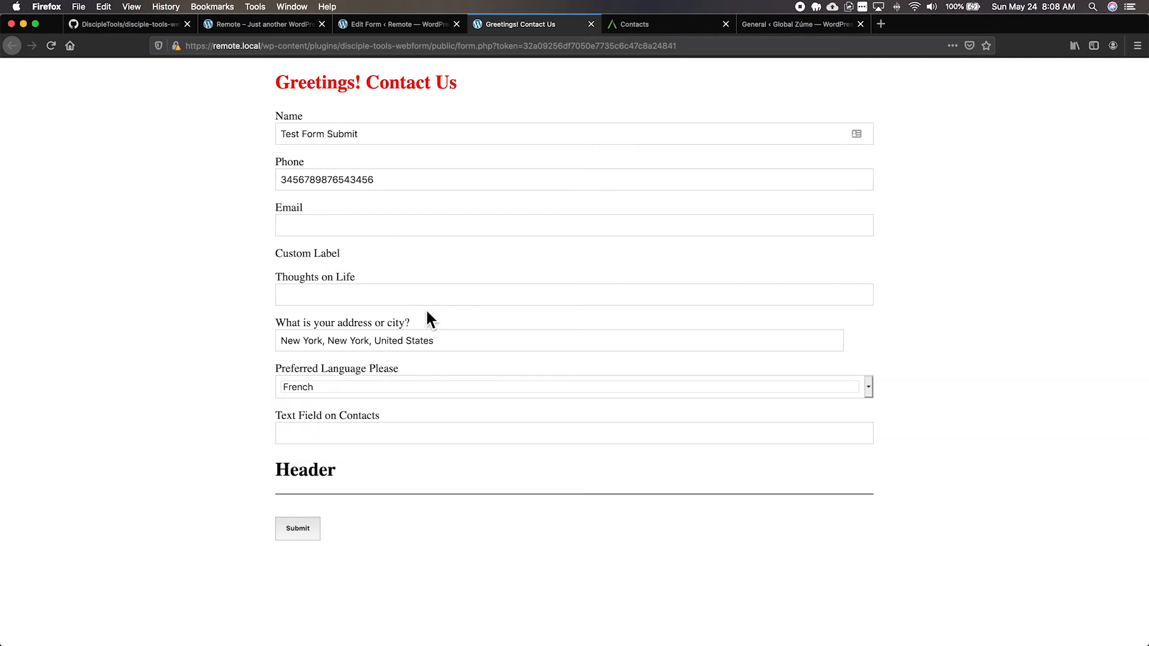
pyautogui.click(324, 300)
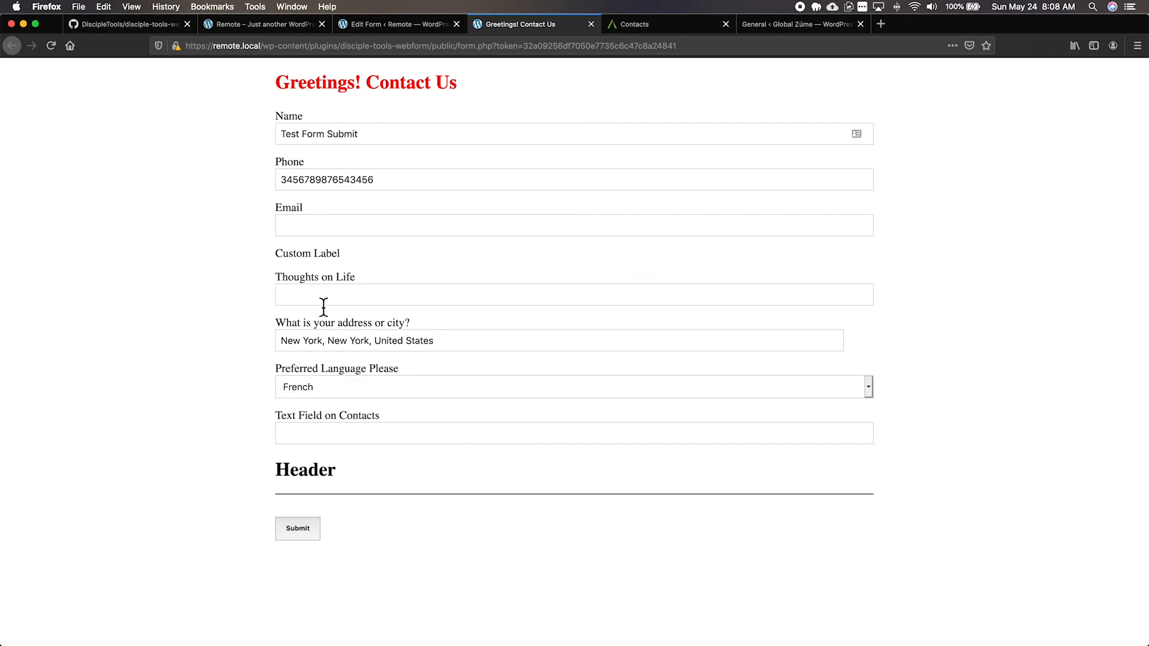
pyautogui.write('Thoughts on life are minimal')
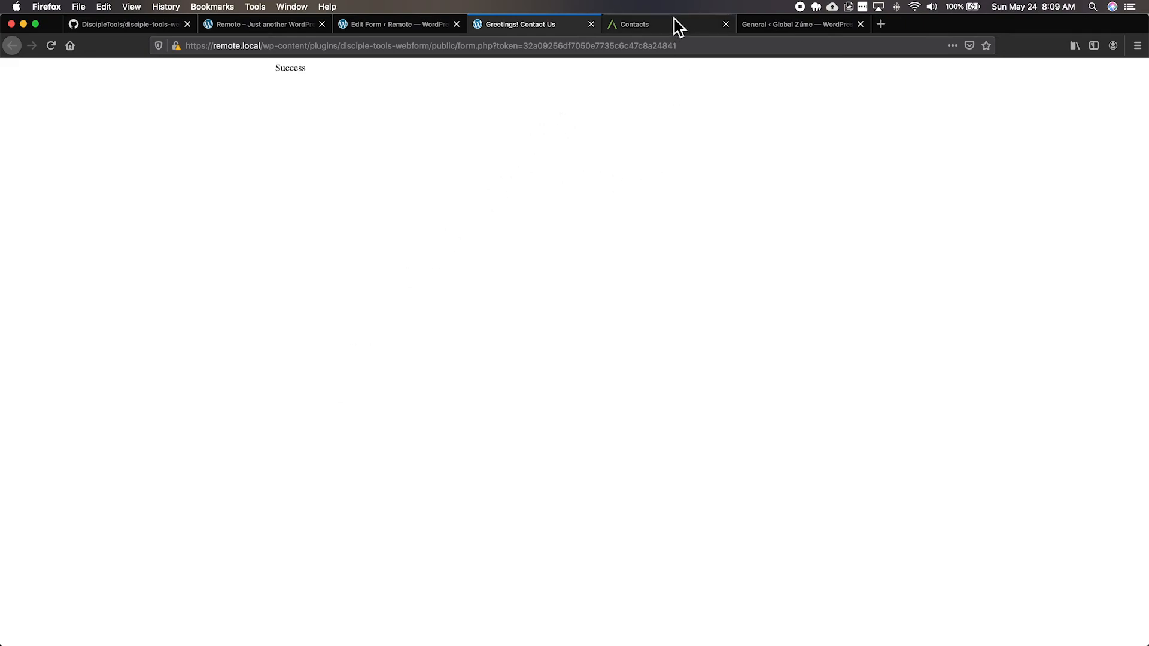
# - Reload the contacts list on the Disciple Tools site and open the Test Form Submit contact
pyautogui.click(664, 35)
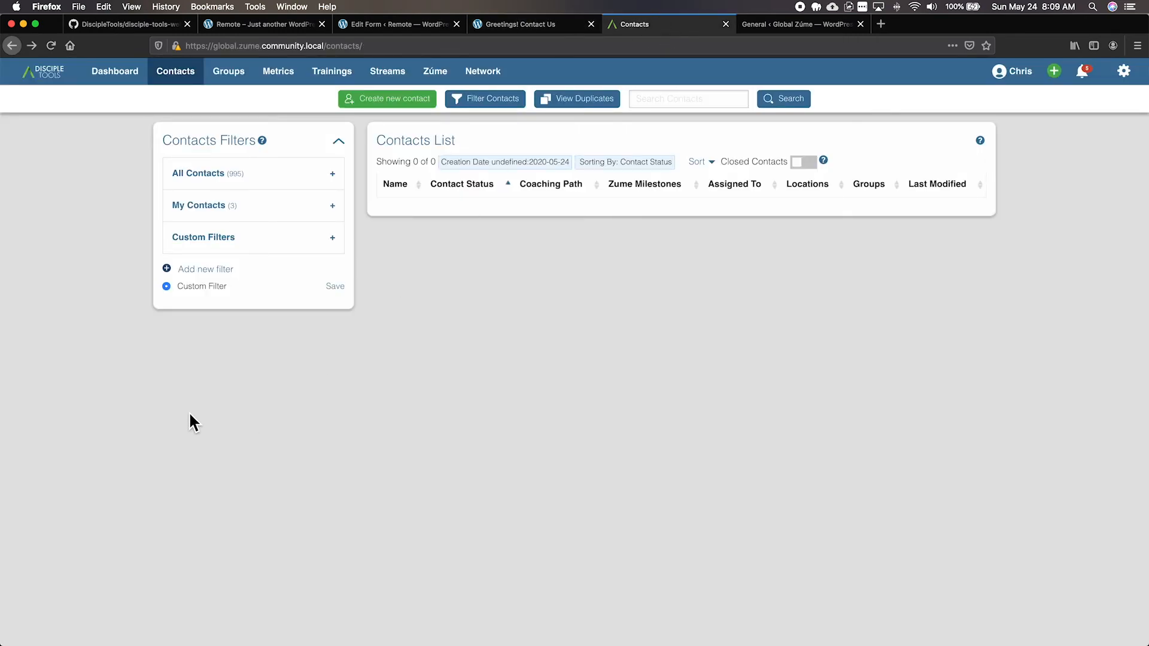
pyautogui.press('super+r')
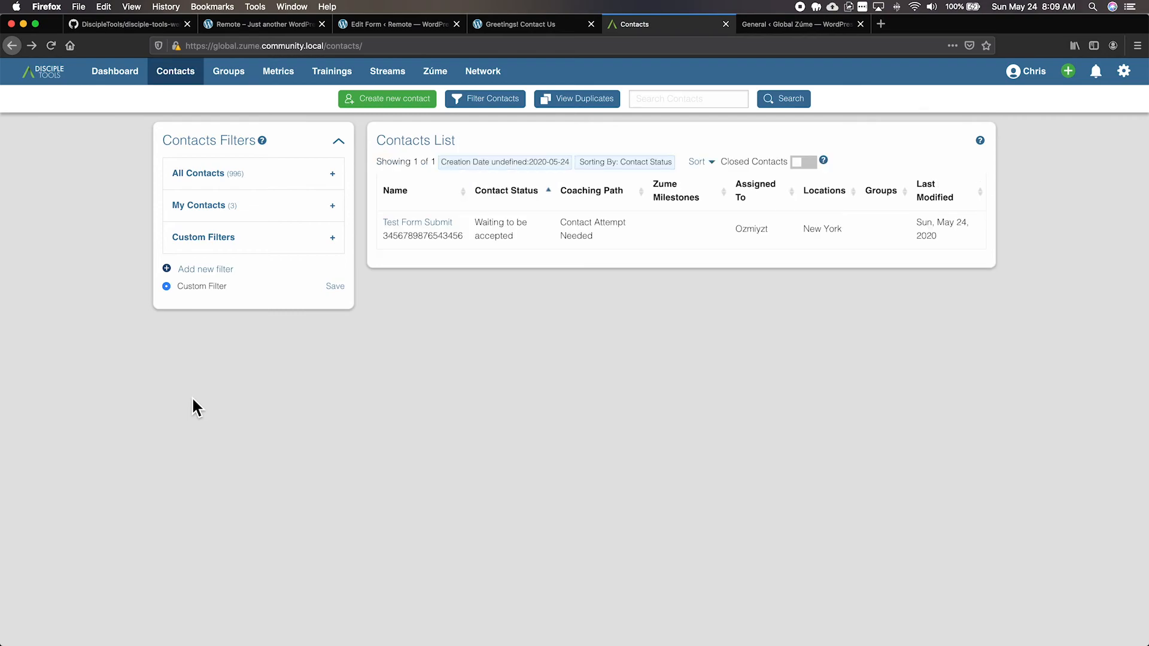
pyautogui.click(424, 232)
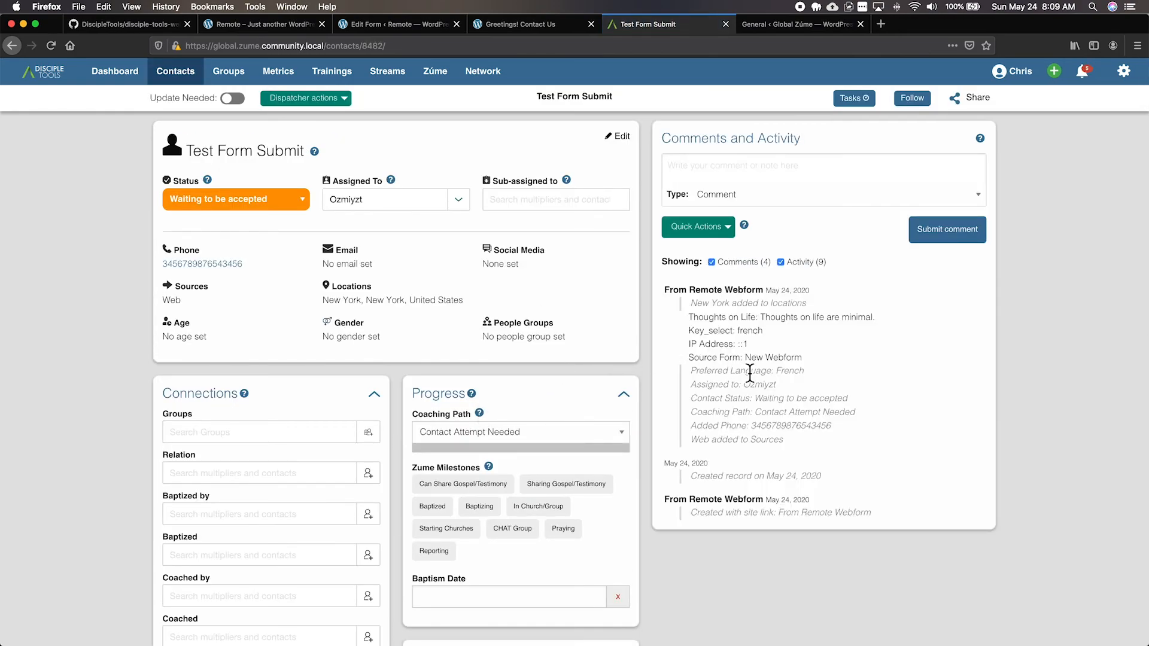
# - Examine the contact's comments and activity for the source form, IP address and language entries, and check the Preferred Language field
pyautogui.moveTo(689, 360); pyautogui.dragTo(816, 371)
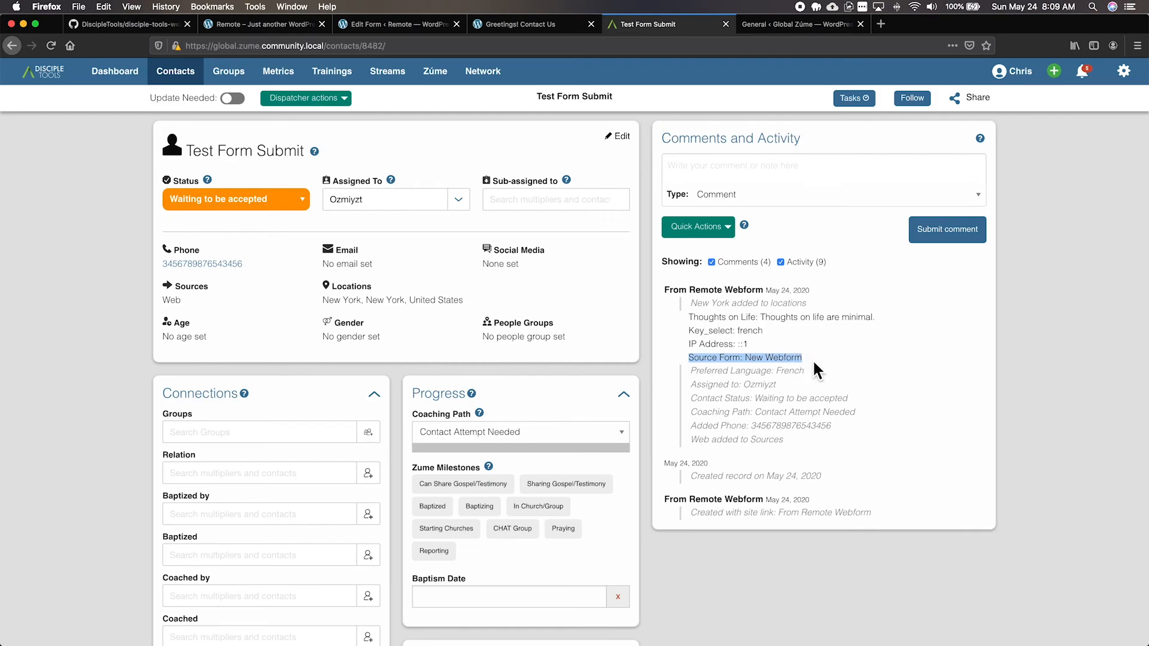
pyautogui.moveTo(691, 353); pyautogui.dragTo(765, 352)
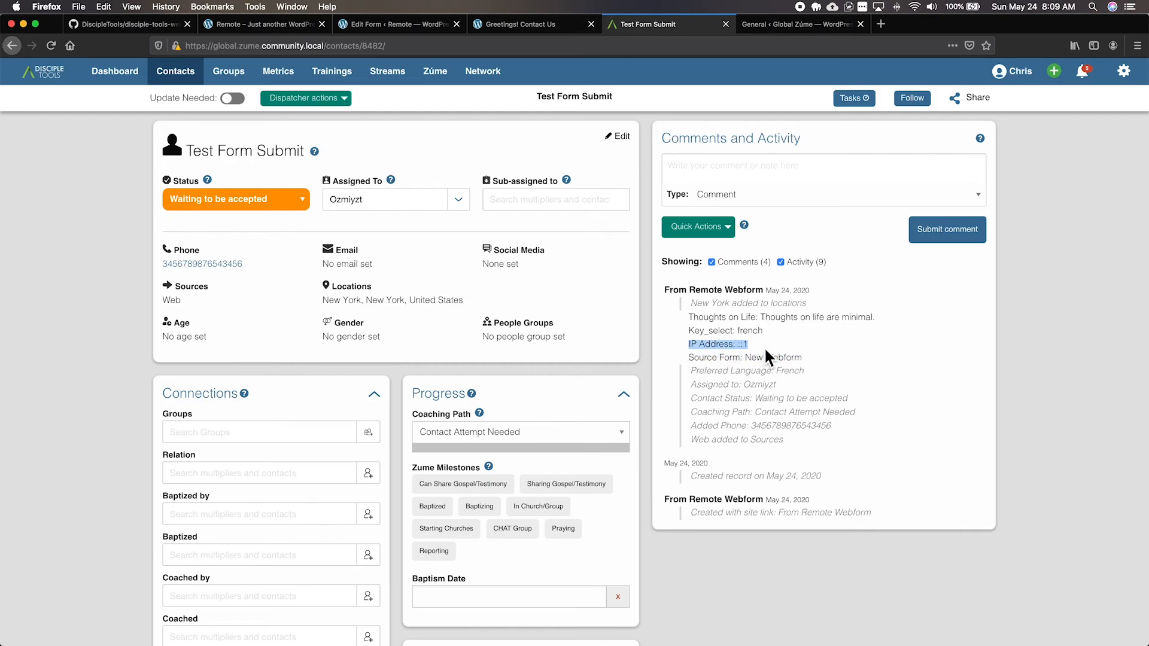
pyautogui.moveTo(690, 330); pyautogui.dragTo(776, 337)
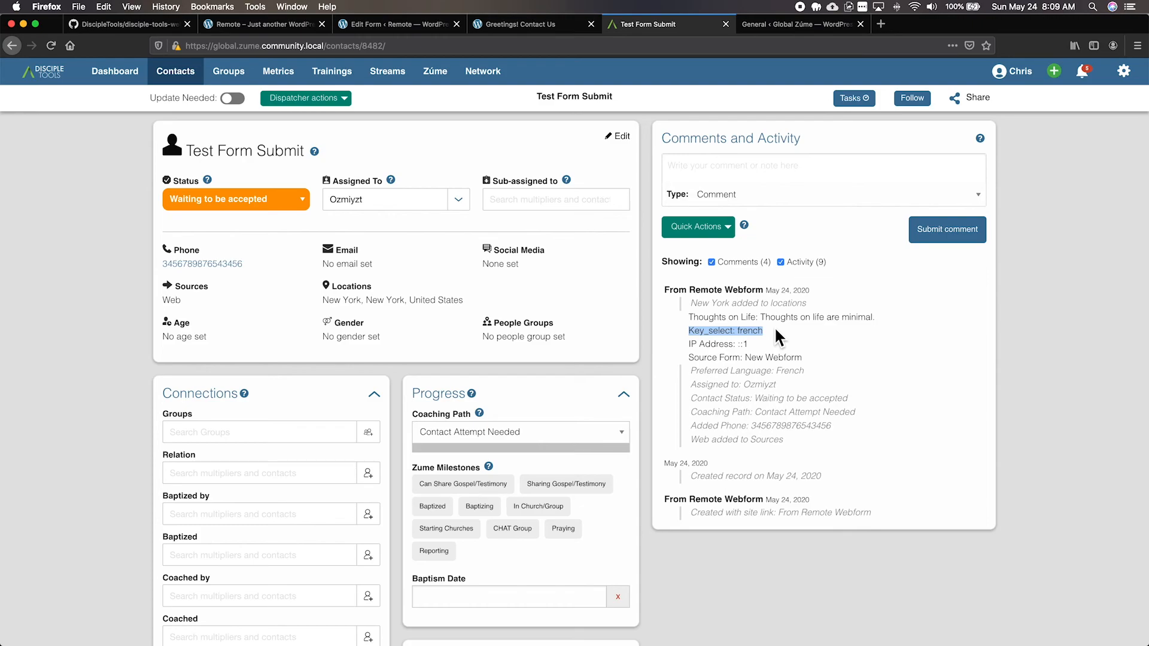
pyautogui.scroll(-10, 568, 441)
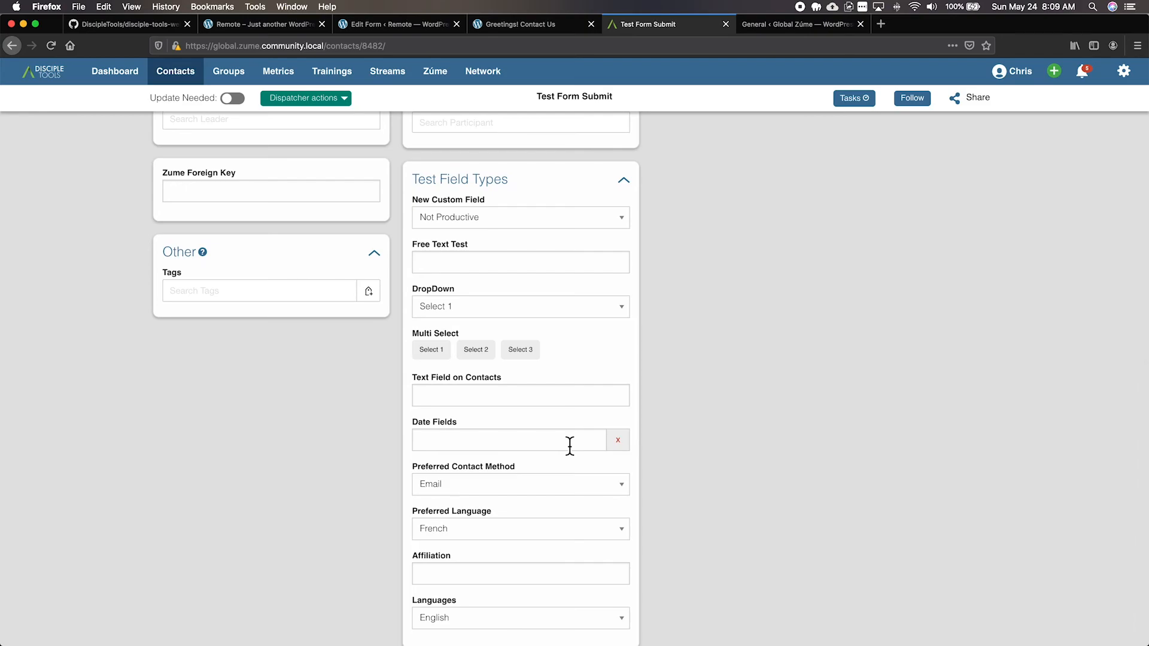
pyautogui.scroll(-1, 570, 445)
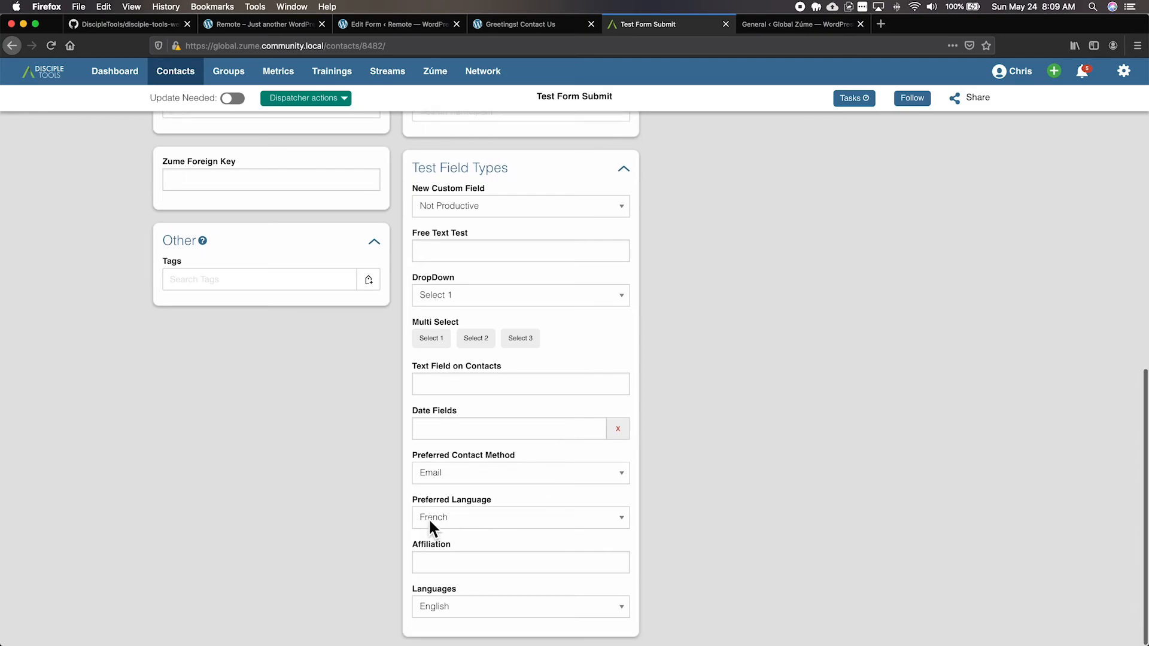
pyautogui.scroll(10, 803, 293)
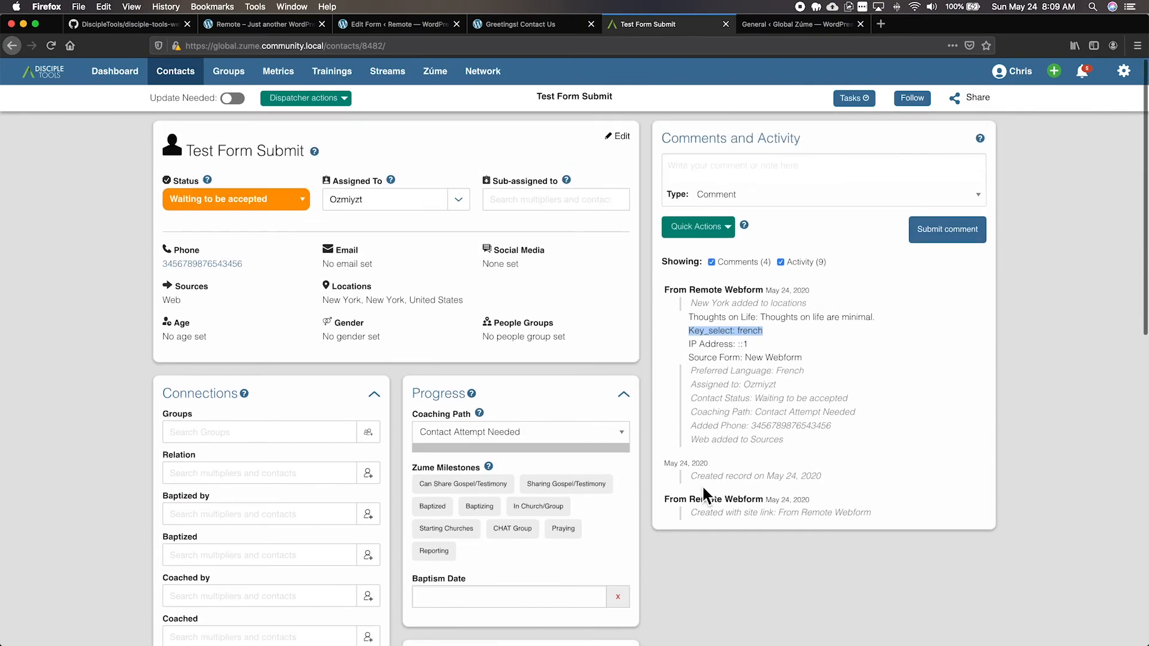
# - Check the Preferred Language value among the Test Field Types on the Test Form Submit contact
pyautogui.scroll(-9, 702, 484)
pyautogui.scroll(-2, 701, 484)
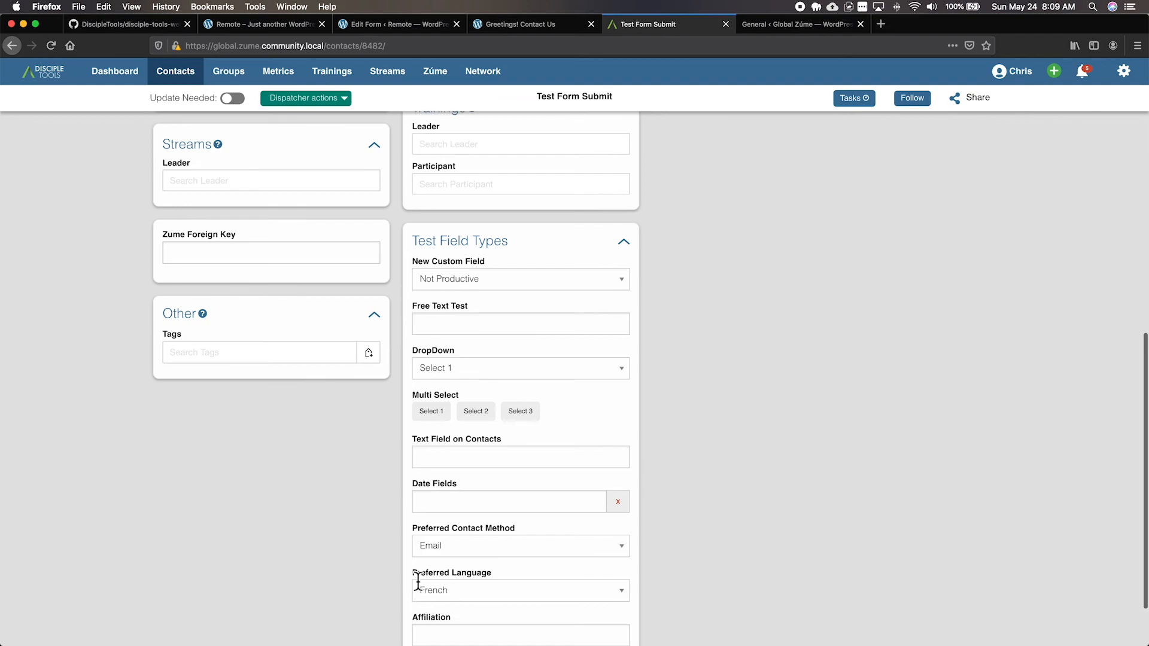
pyautogui.click(455, 586)
pyautogui.click(454, 587)
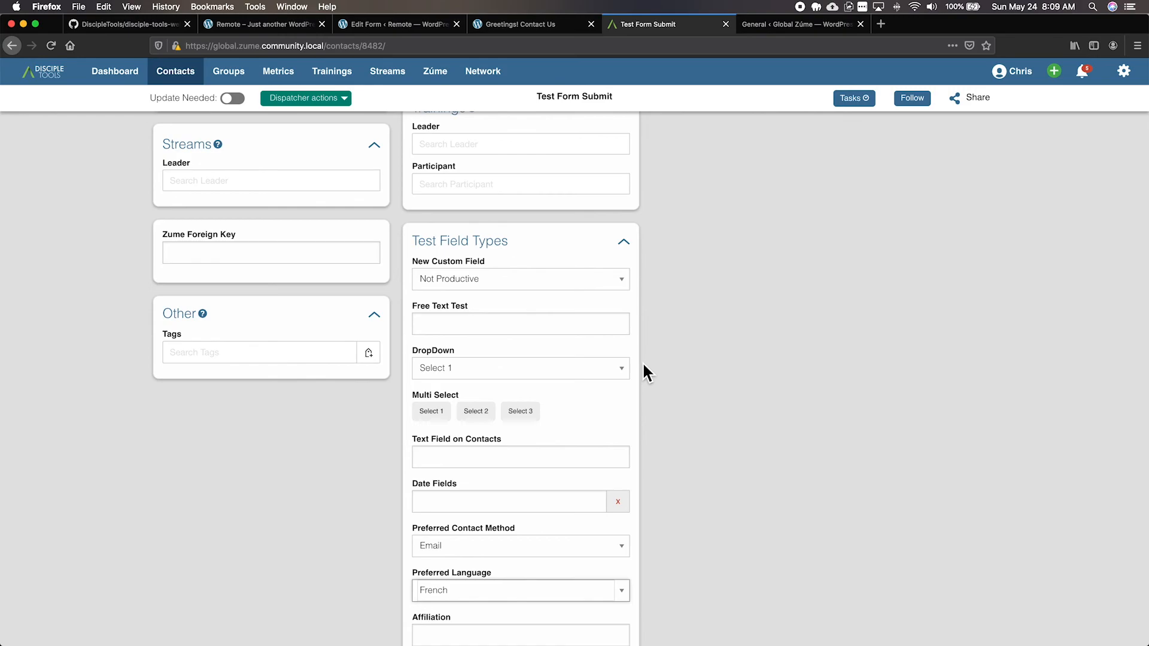
pyautogui.scroll(-4, 643, 365)
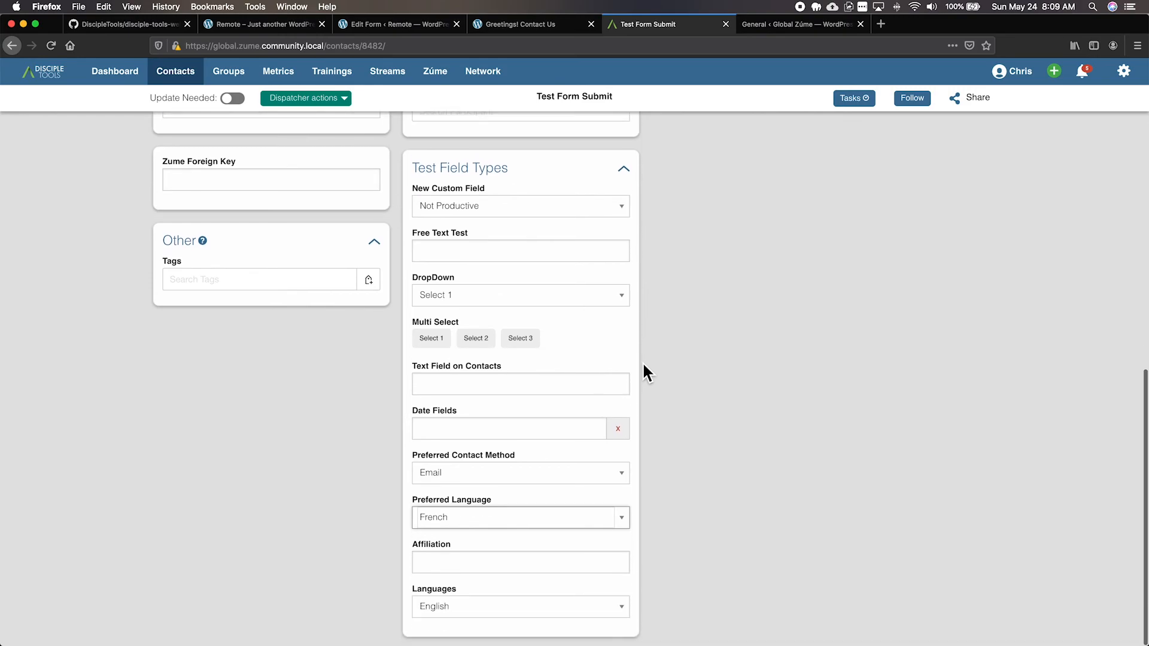
pyautogui.scroll(1, 644, 372)
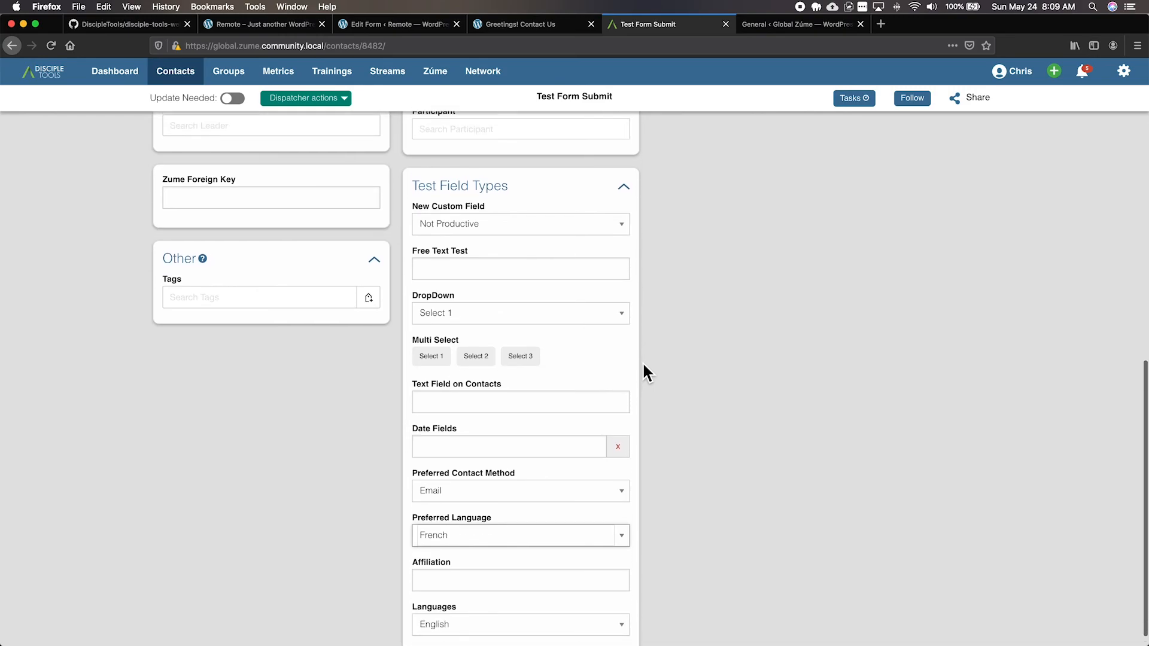
pyautogui.scroll(10, 643, 365)
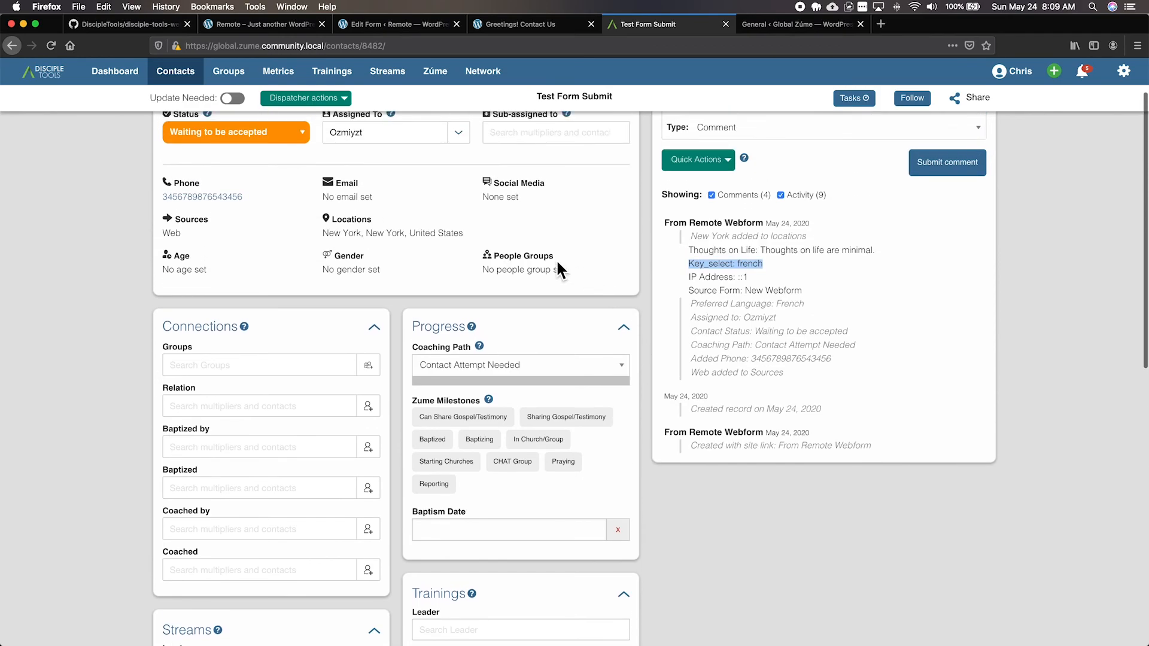
pyautogui.scroll(3, 589, 187)
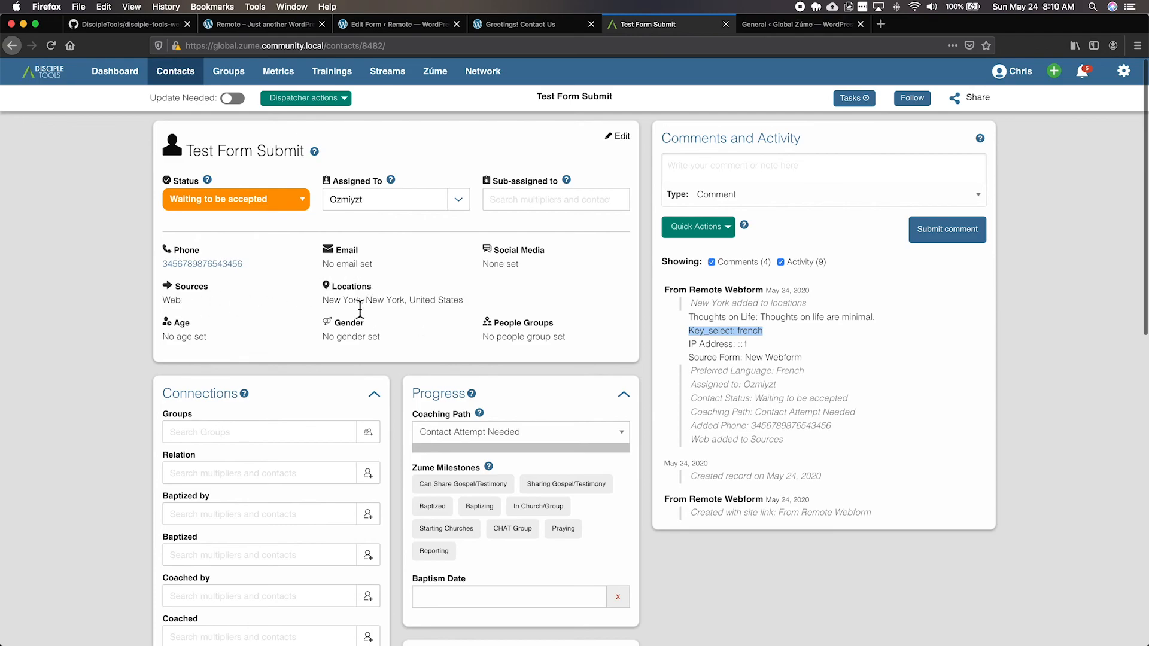
# - Open the contact's details for editing, inspect the Locations entry, and close the dialog without saving
pyautogui.click(623, 139)
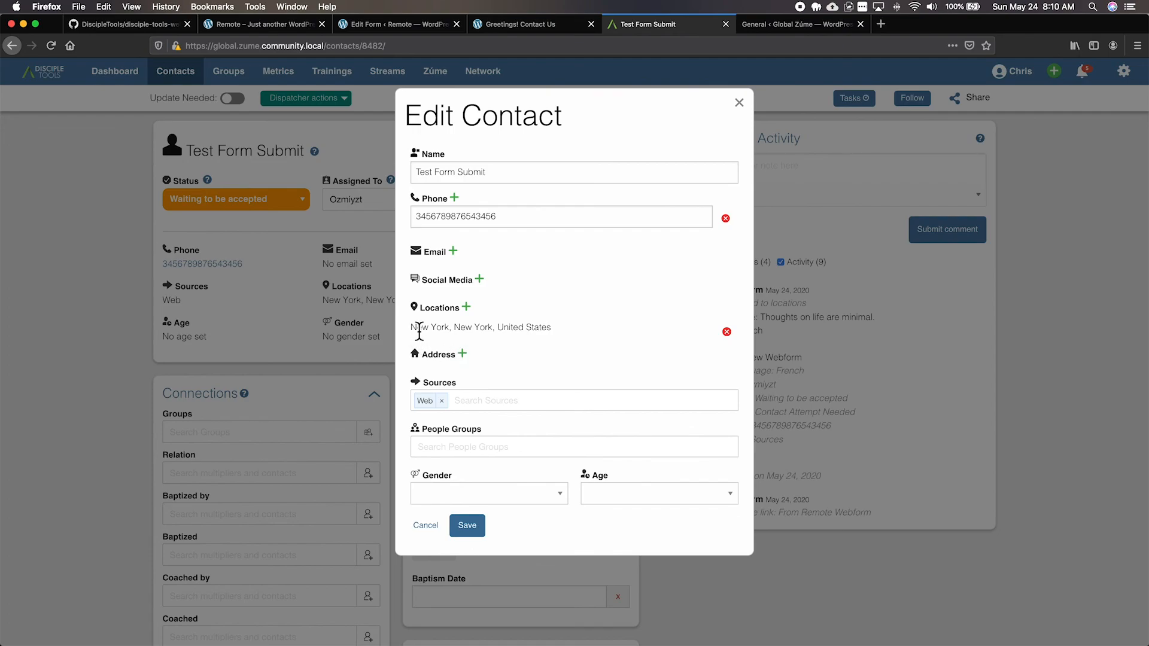
pyautogui.moveTo(416, 332); pyautogui.dragTo(567, 336)
pyautogui.click(739, 103)
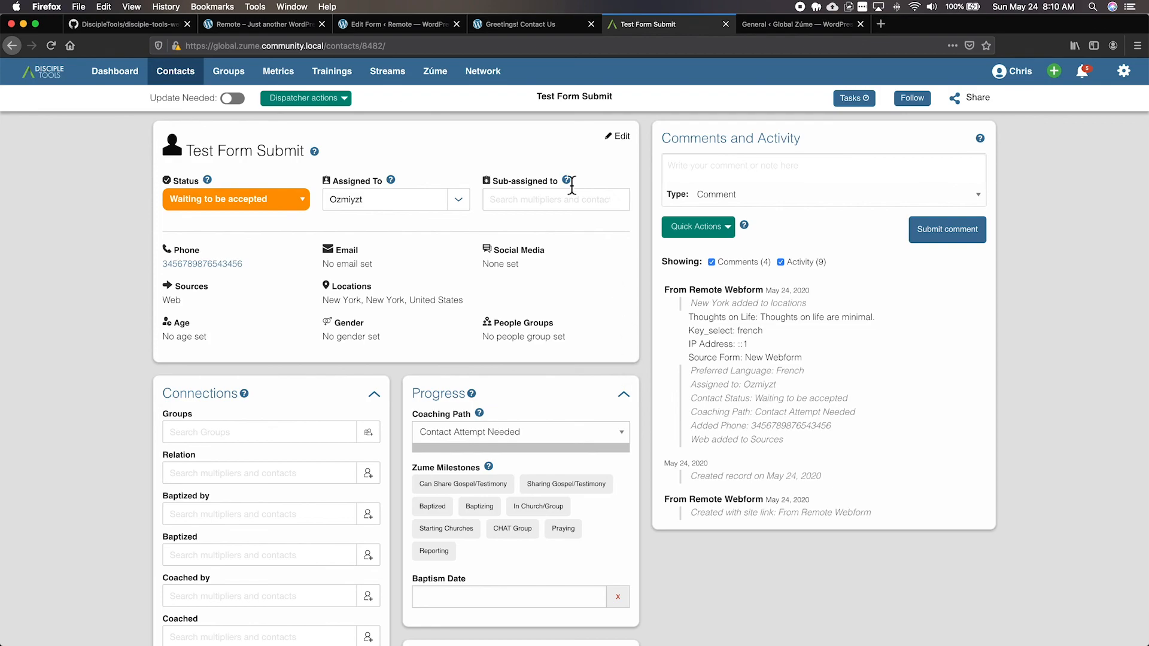
# - Return to the New Webform edit page, enter "Notes on this form." as the Admin Notes, and update the form
pyautogui.click(375, 27)
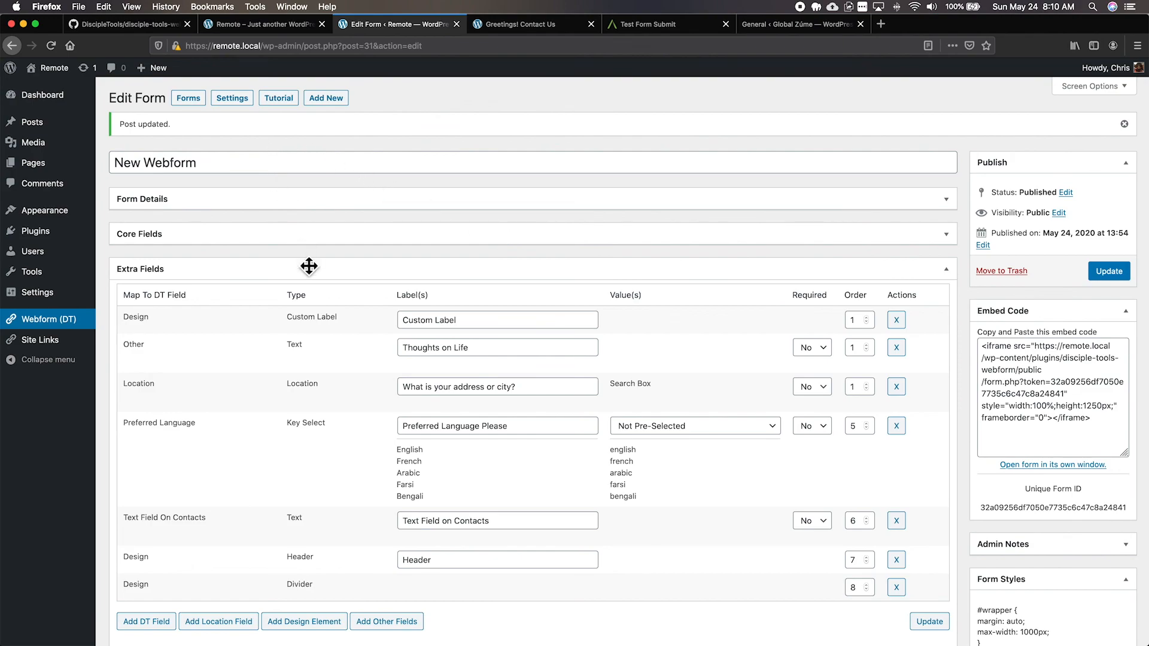
pyautogui.scroll(-5, 309, 266)
pyautogui.click(1127, 345)
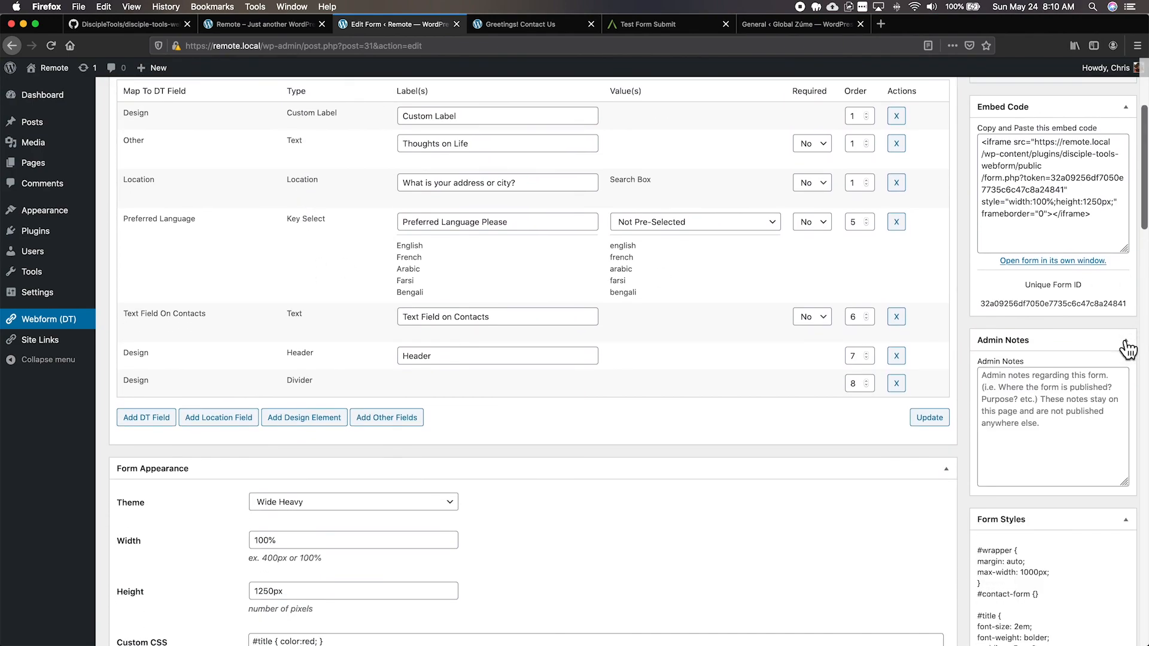
pyautogui.click(1010, 413)
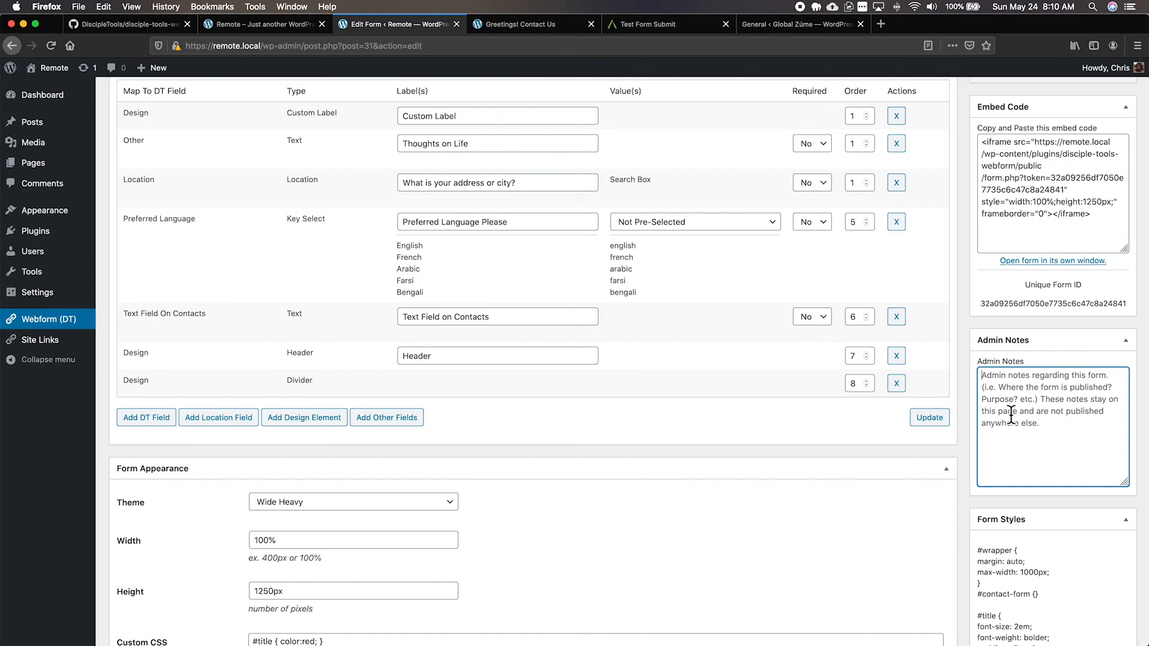
pyautogui.write('Notes on this ')
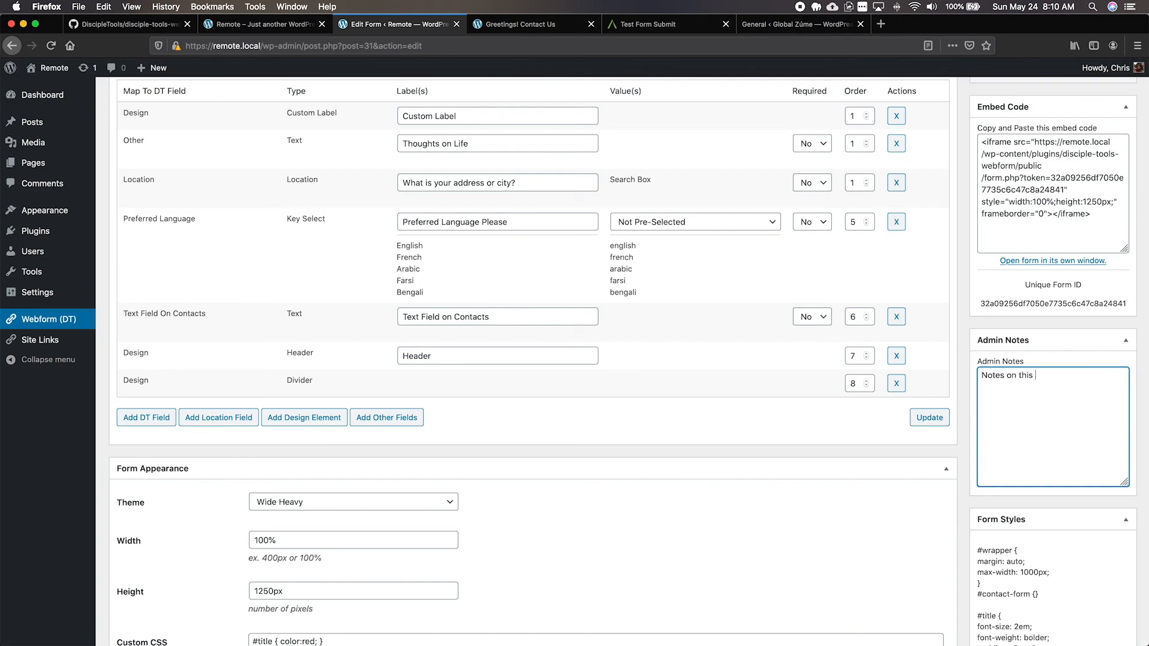
pyautogui.write('form.')
pyautogui.scroll(5, 1091, 255)
pyautogui.click(1114, 272)
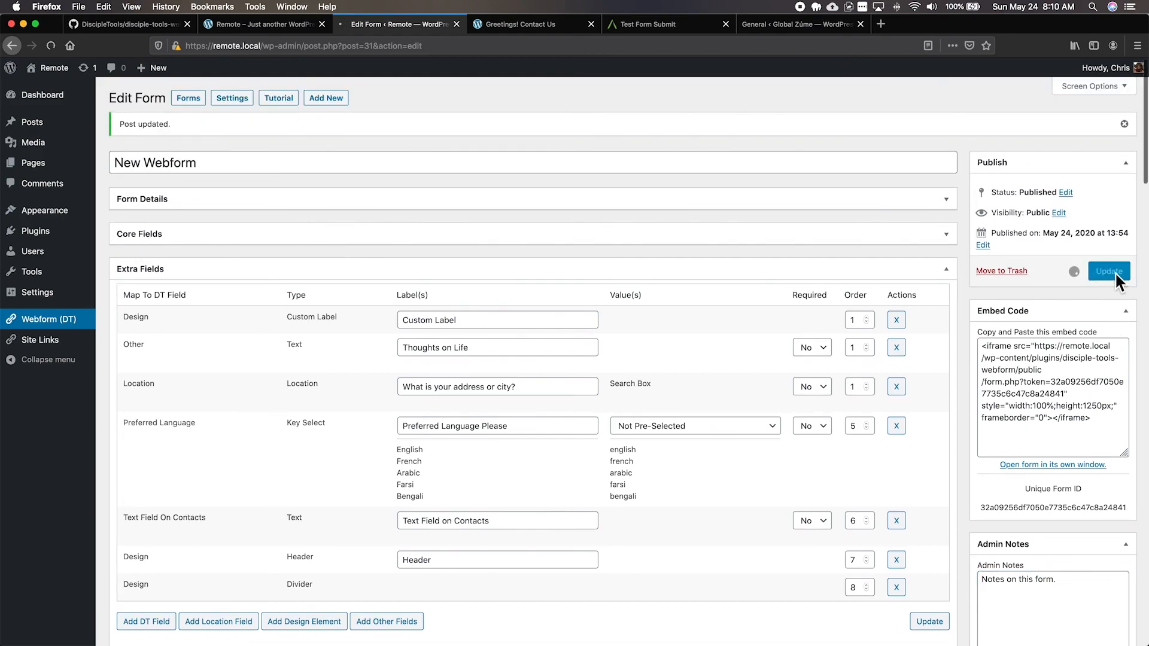
# - Review the form's style list and demo, and expand the Localize section to examine its translatable strings, such as Required
pyautogui.scroll(-5, 1096, 479)
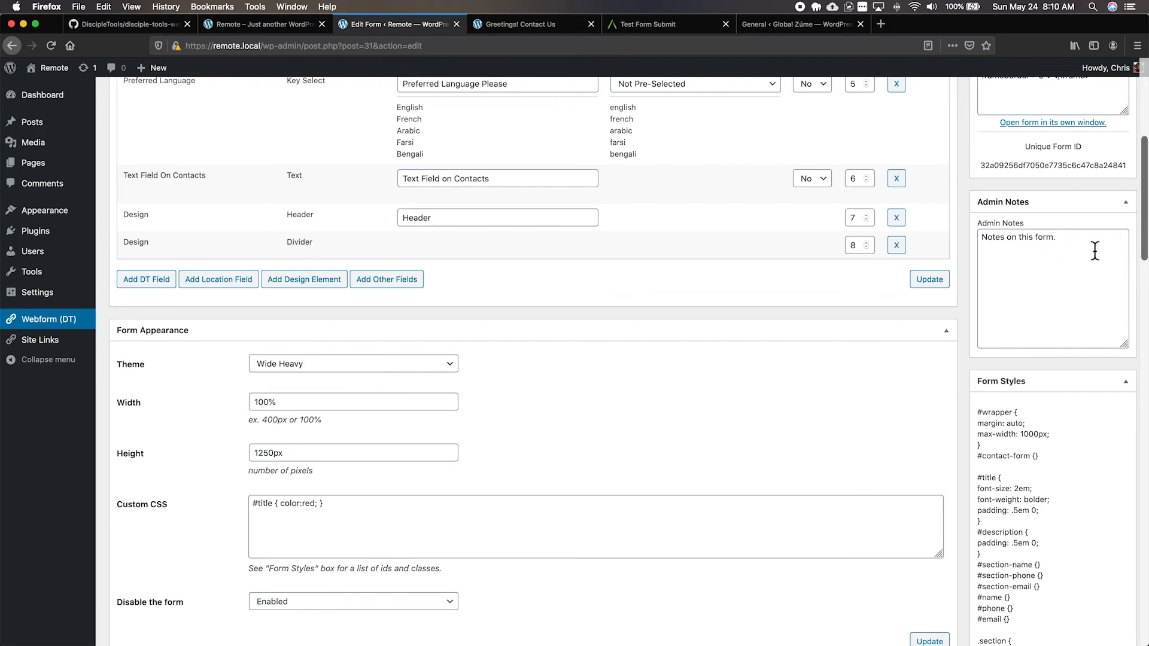
pyautogui.scroll(-10, 1071, 321)
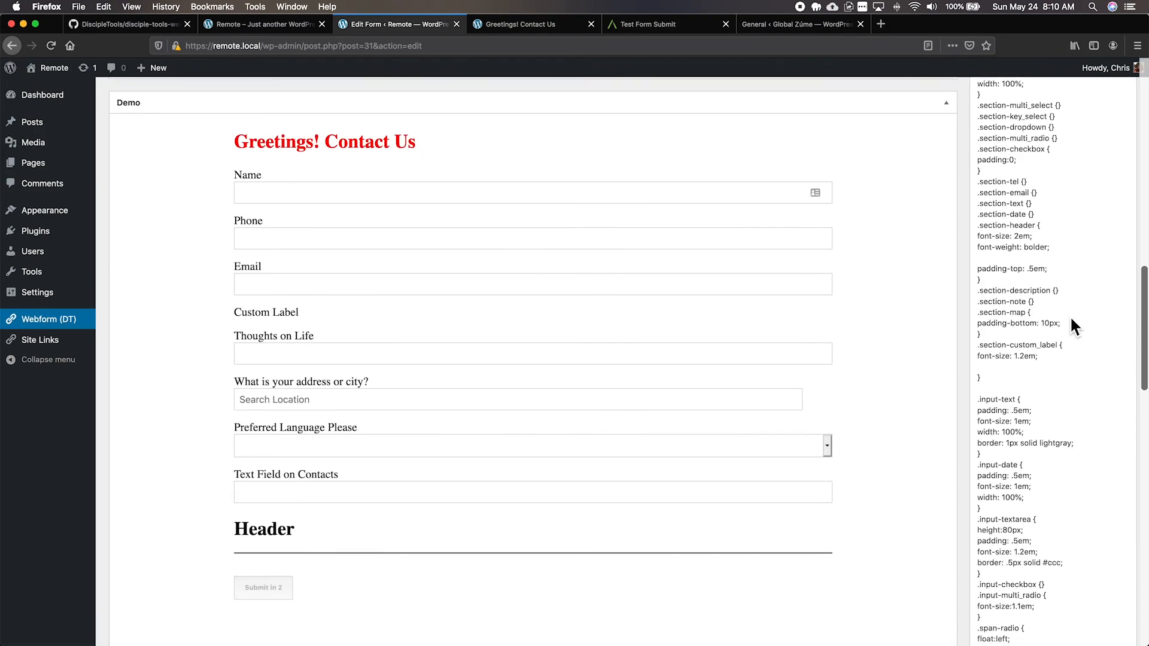
pyautogui.scroll(-10, 1070, 315)
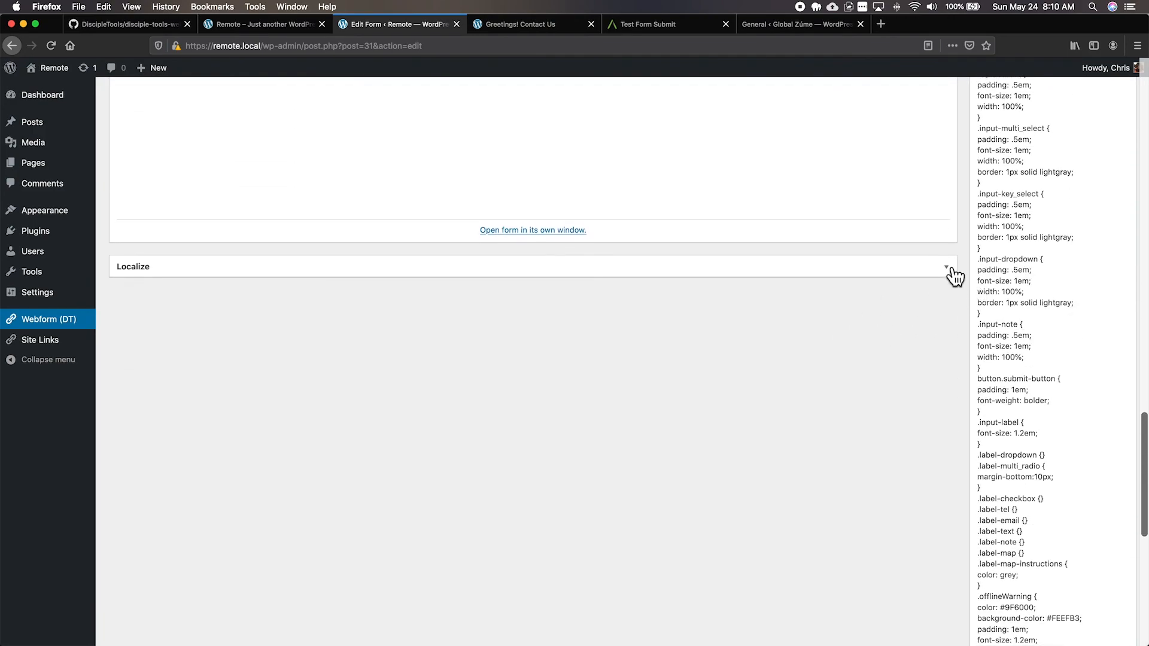
pyautogui.click(952, 269)
pyautogui.scroll(-2, 726, 436)
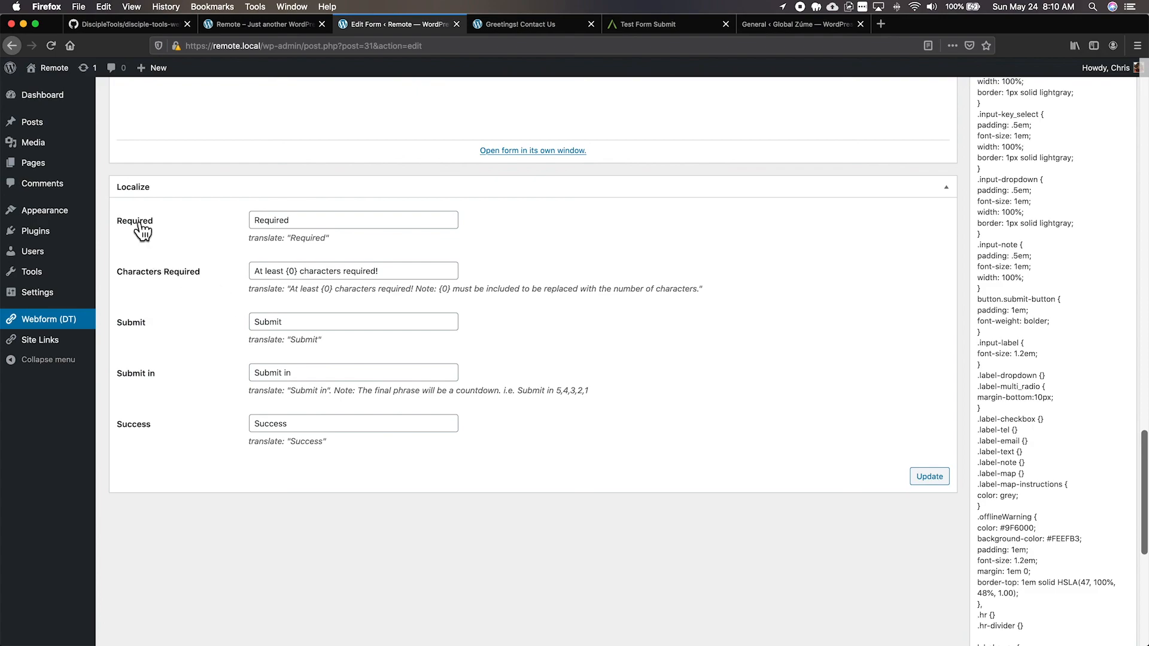
pyautogui.moveTo(304, 226); pyautogui.dragTo(226, 226)
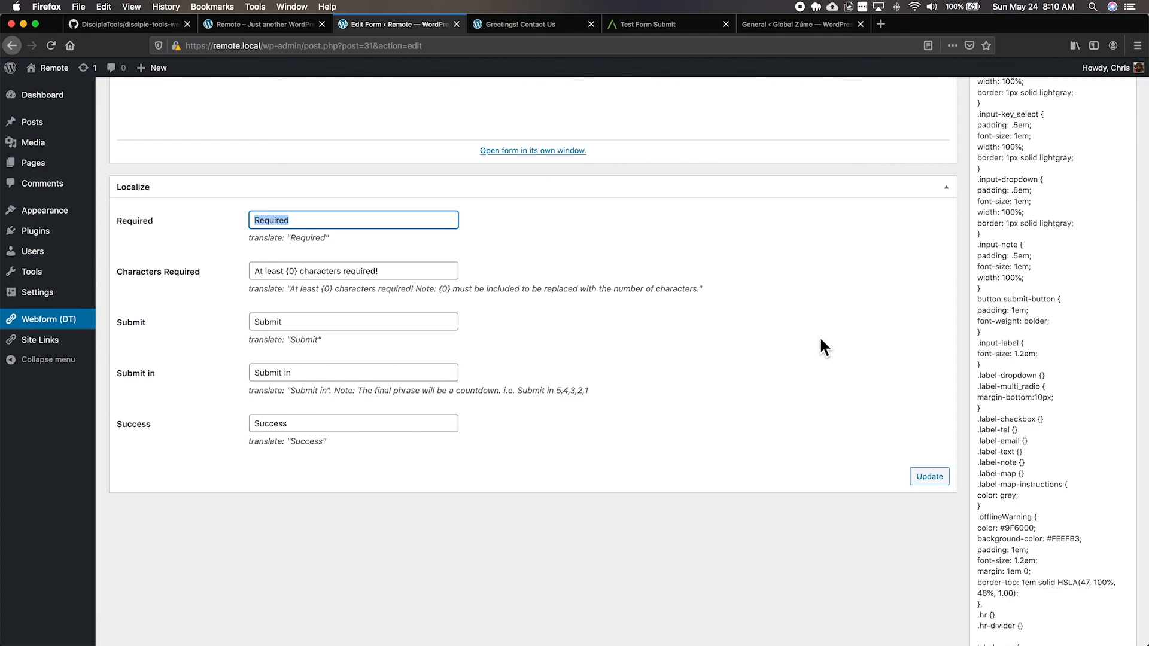
pyautogui.scroll(20, 820, 335)
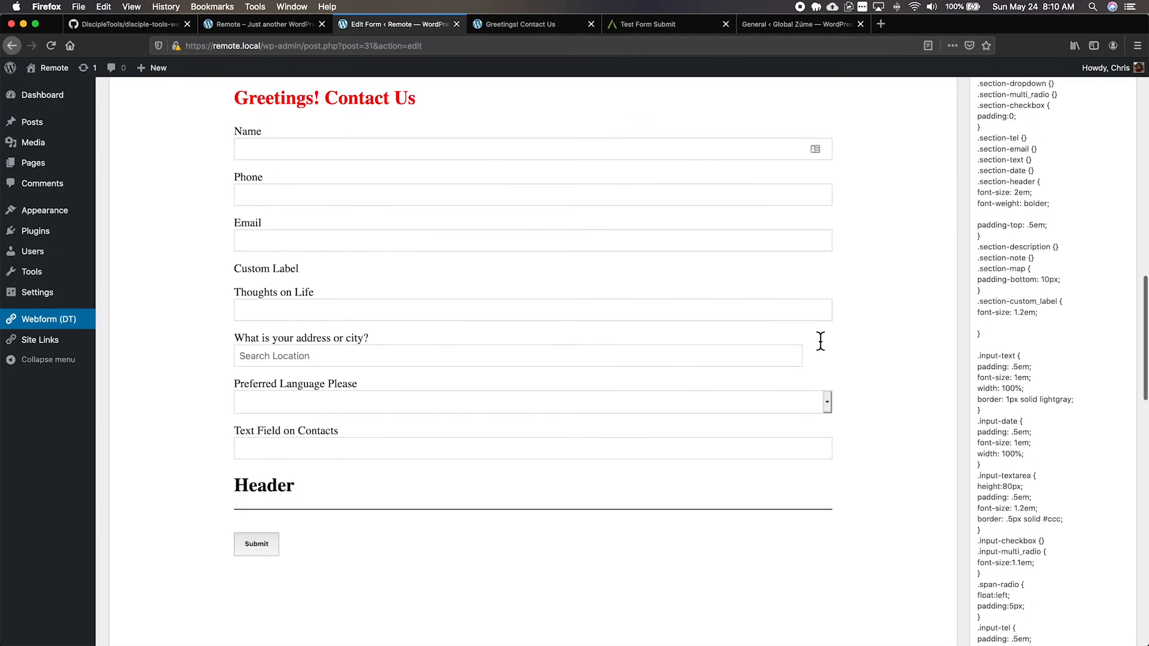